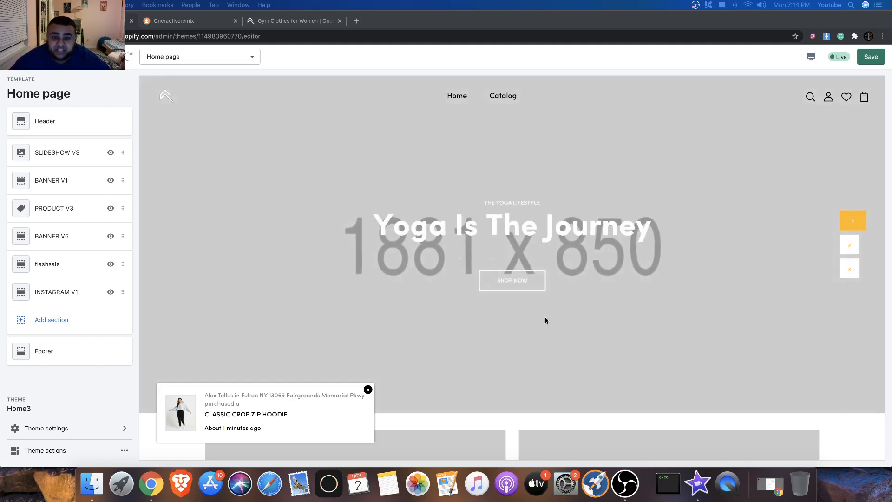
Step: Close the browser tab showing the Oneractiveremix storefront
scroll(545, 318, down, 15)
scroll(543, 334, up, 15)
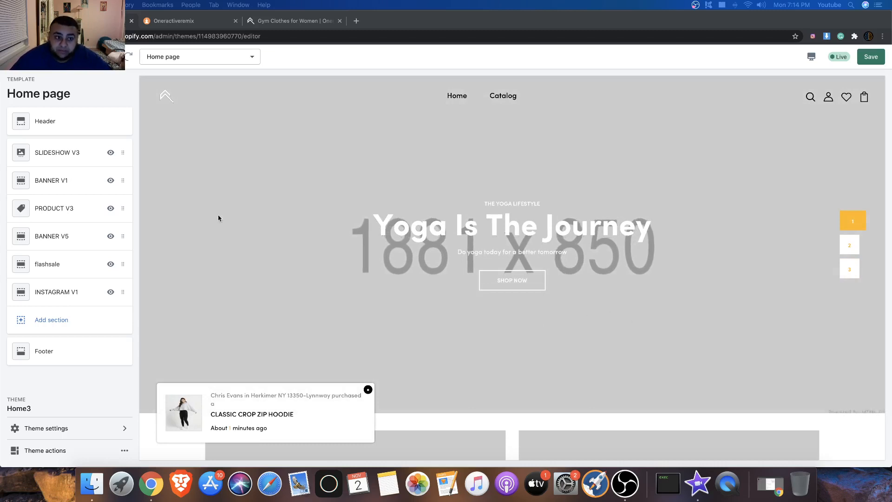
click(14, 56)
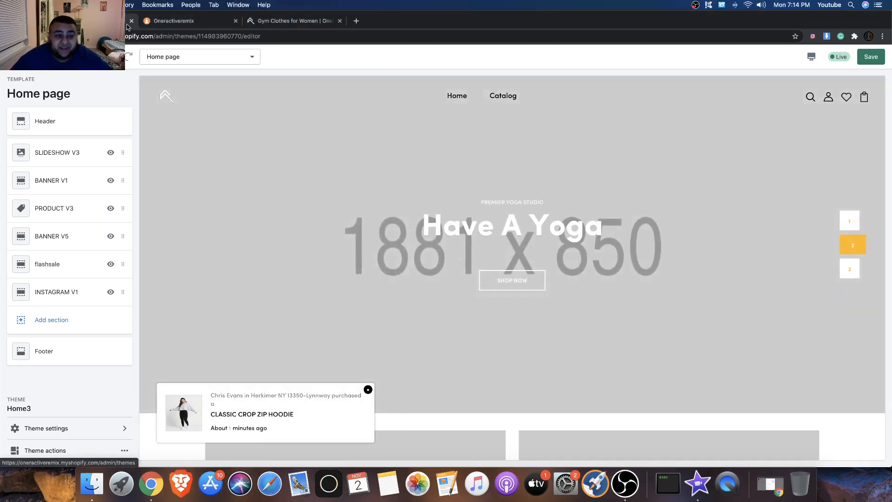
click(180, 21)
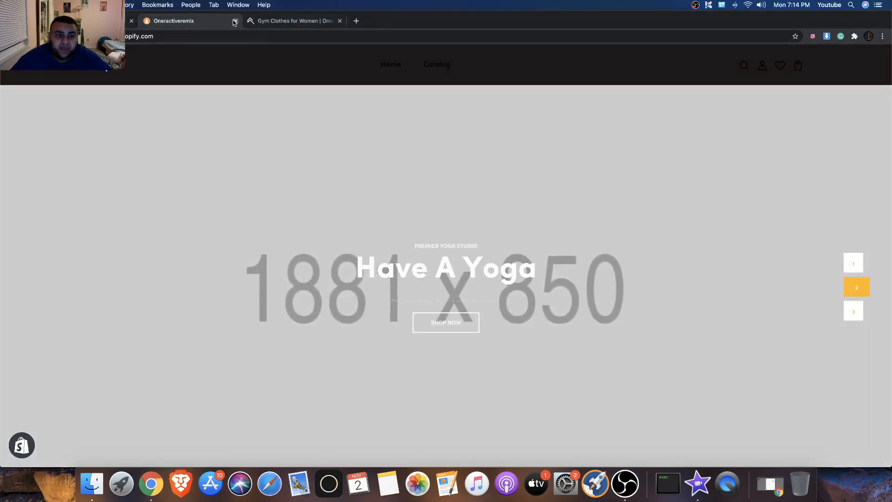
click(235, 21)
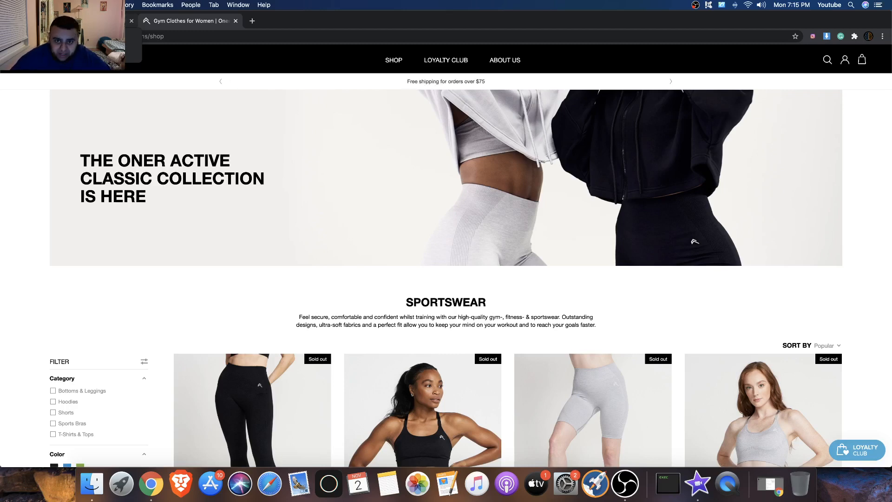
Step: Leave the Home3 theme editor for the Themes page, discarding the unsaved changes
click(93, 21)
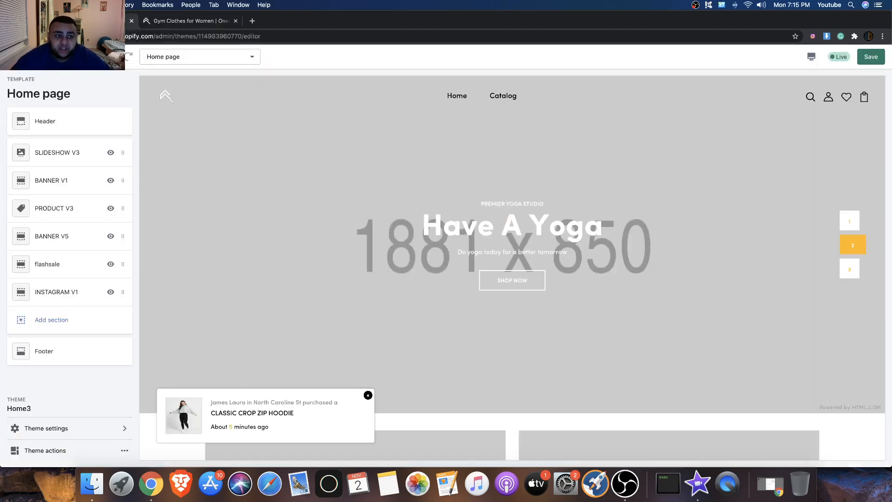
click(13, 57)
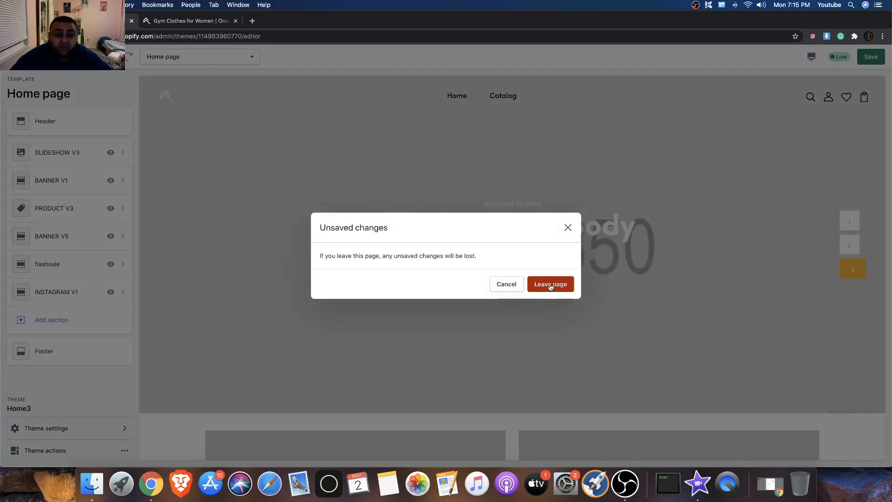
click(551, 286)
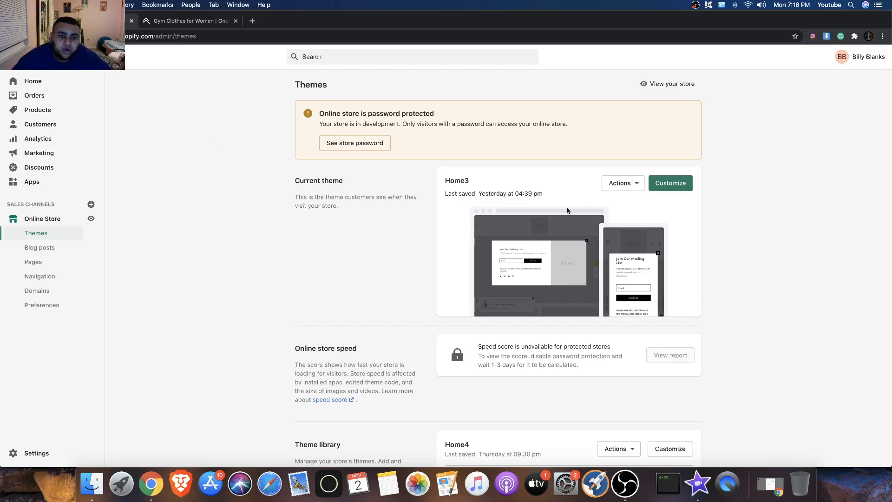
scroll(561, 212, down, 6)
scroll(562, 212, up, 6)
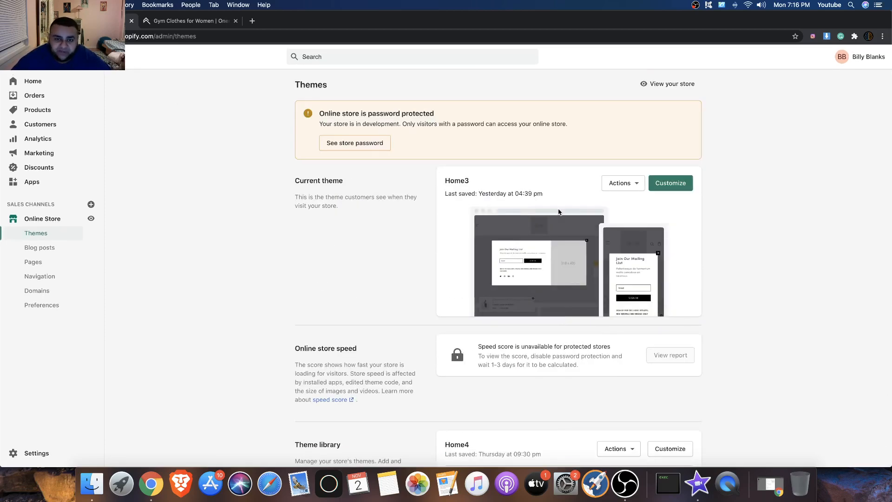
scroll(559, 212, down, 7)
scroll(558, 212, up, 7)
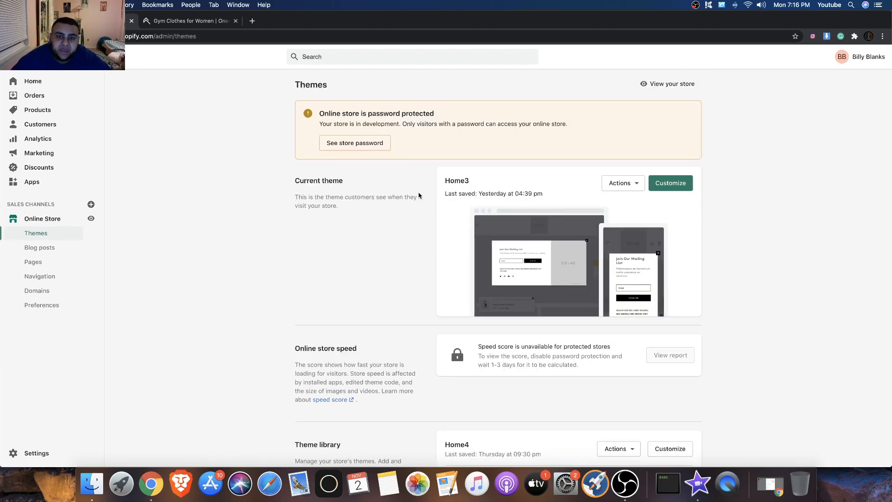
Step: Open wolfofshopify.com in a new browser tab and look over its home page
click(250, 24)
text(eolfo)
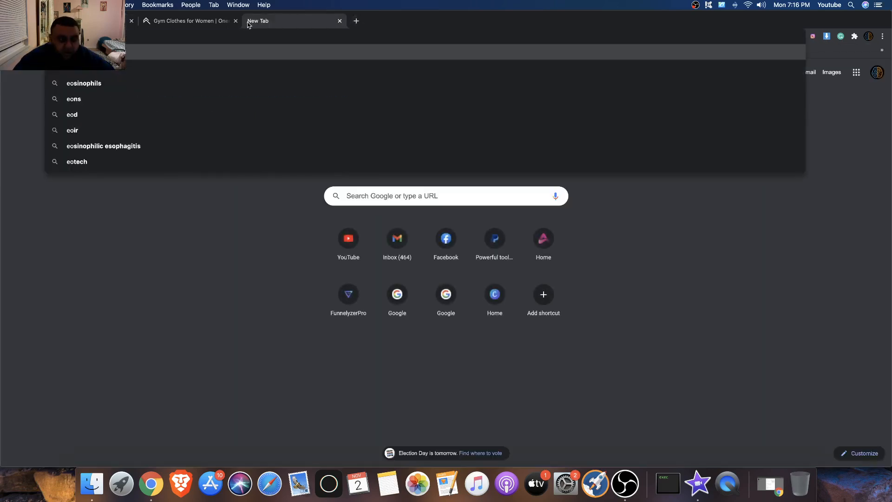
key(BackSpace)
key(BackSpace)
key(BackSpace)
key(BackSpace)
key(BackSpace)
text(wolfofshopify.com)
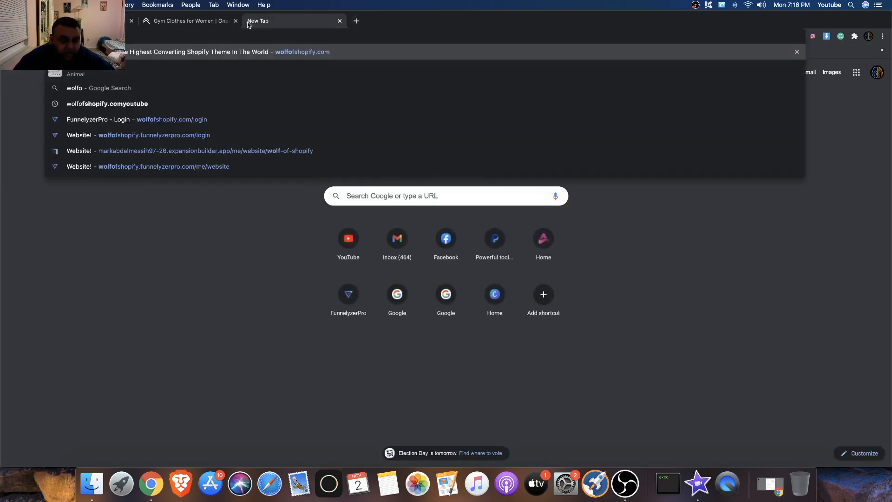
key(Return)
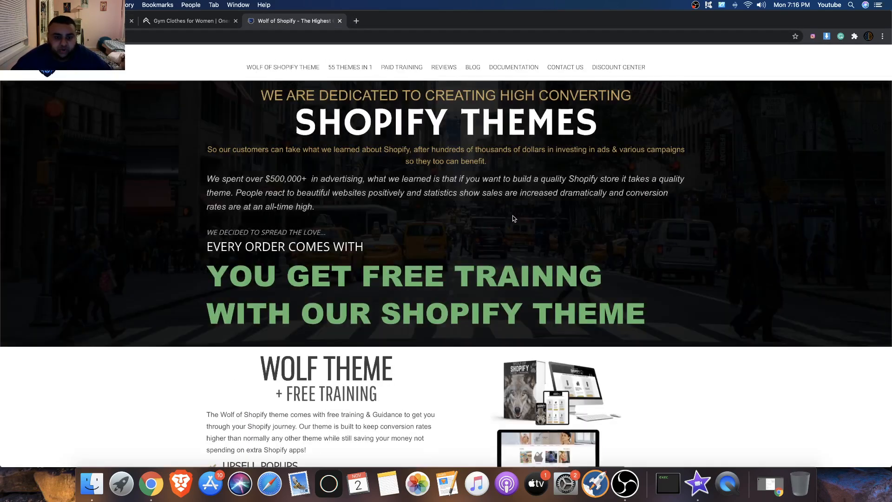
scroll(512, 216, down, 3)
scroll(498, 205, up, 3)
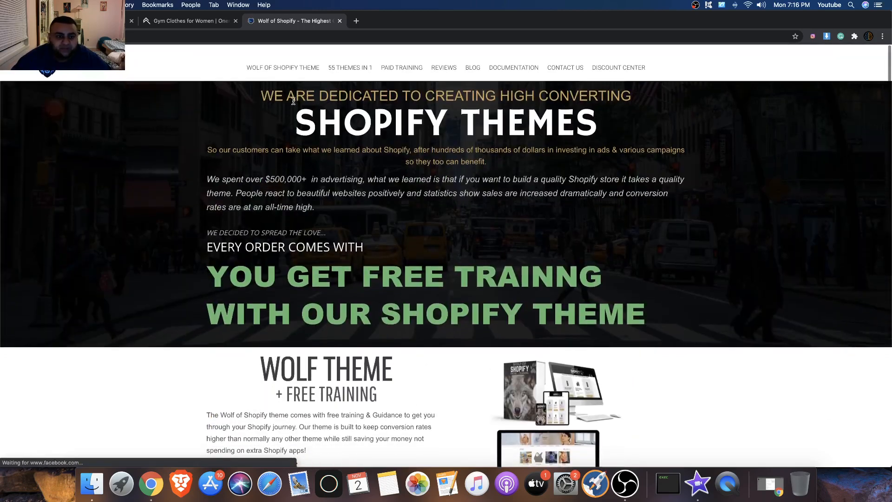
Step: View the 55 Themes in 1 page between two visits to the Wolf of Shopify Theme page
click(279, 66)
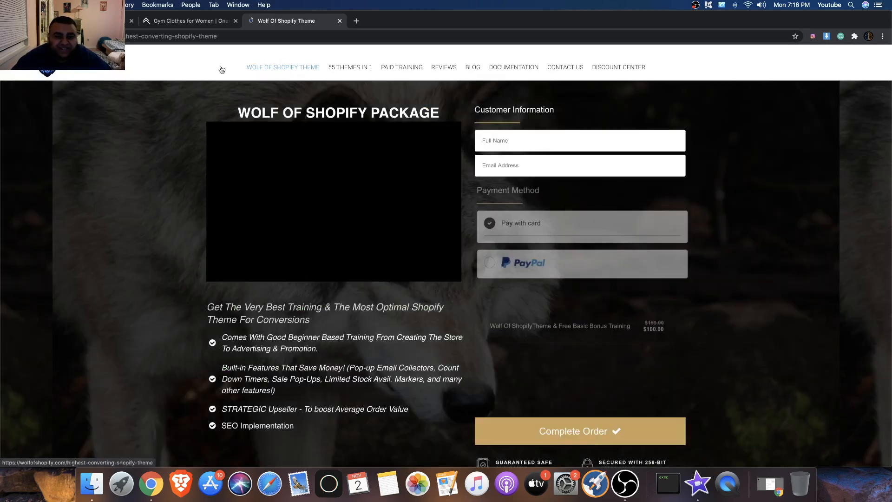
scroll(460, 173, down, 1)
scroll(458, 175, up, 1)
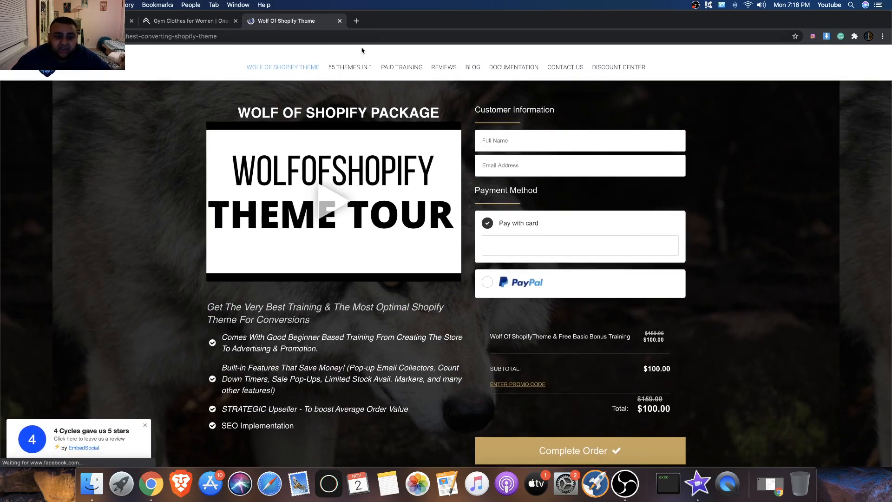
click(336, 69)
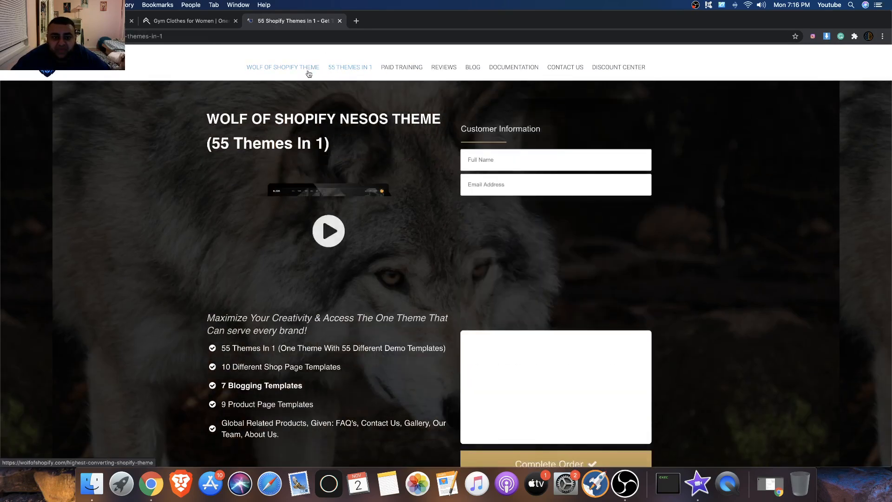
click(281, 69)
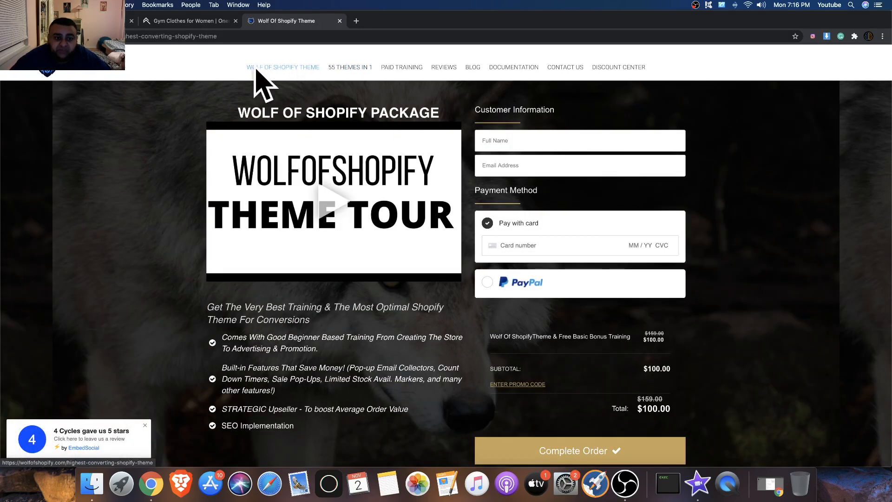
Step: Examine the feature descriptions on the Wolf of Shopify Theme page, including the smart cart slider and popups
scroll(337, 133, down, 8)
scroll(337, 134, down, 4)
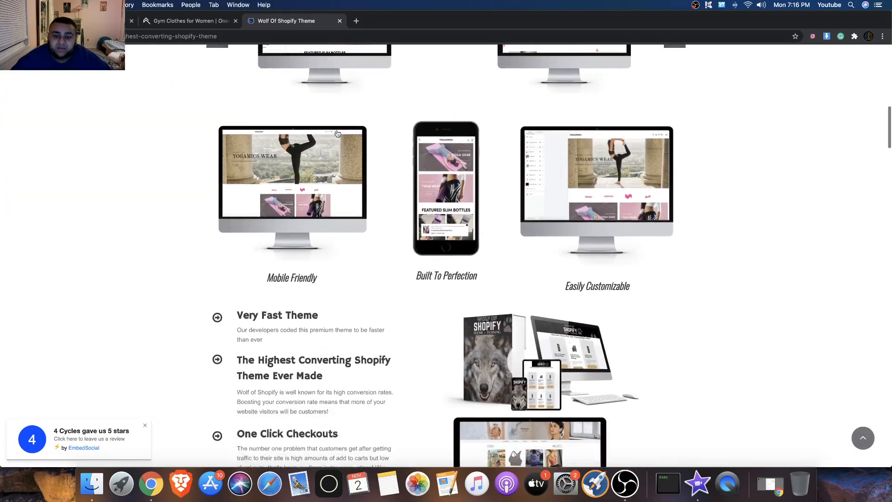
scroll(338, 133, up, 10)
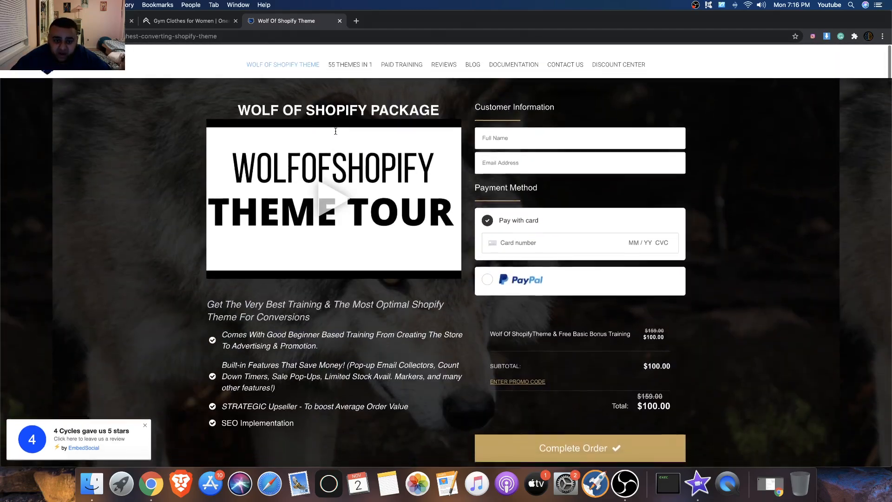
scroll(471, 152, down, 12)
scroll(471, 153, down, 15)
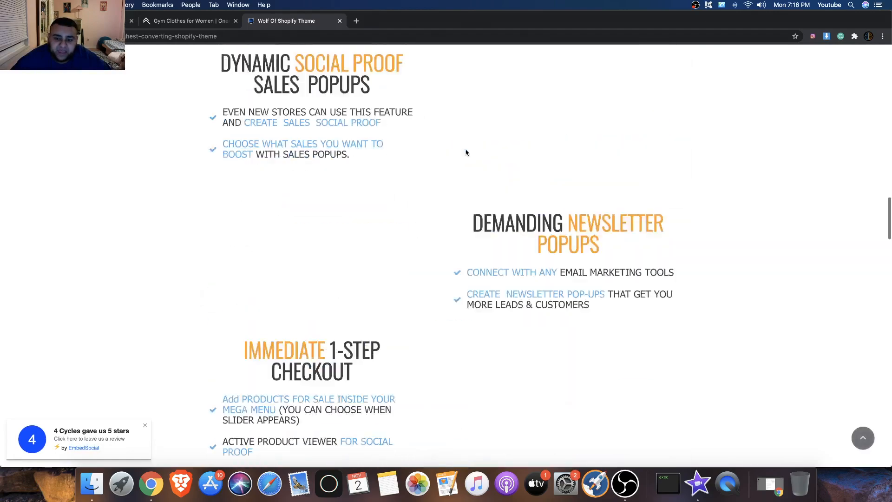
scroll(355, 139, up, 6)
scroll(355, 139, up, 10)
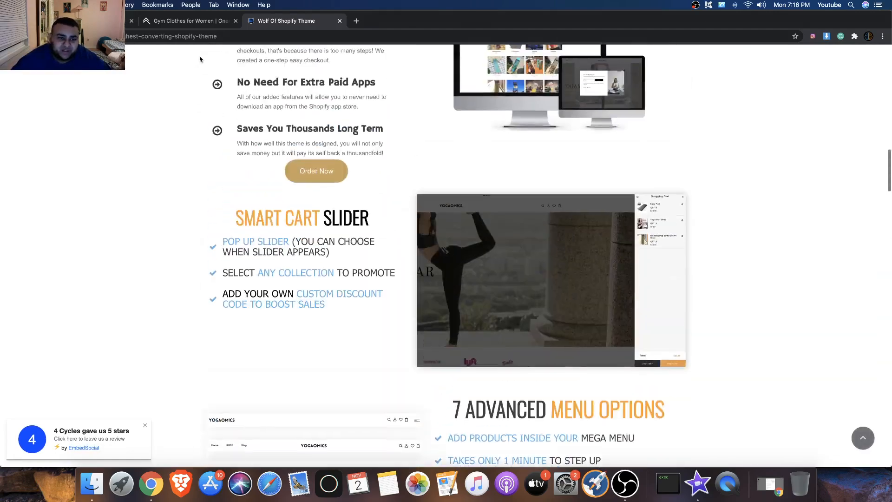
scroll(272, 108, up, 12)
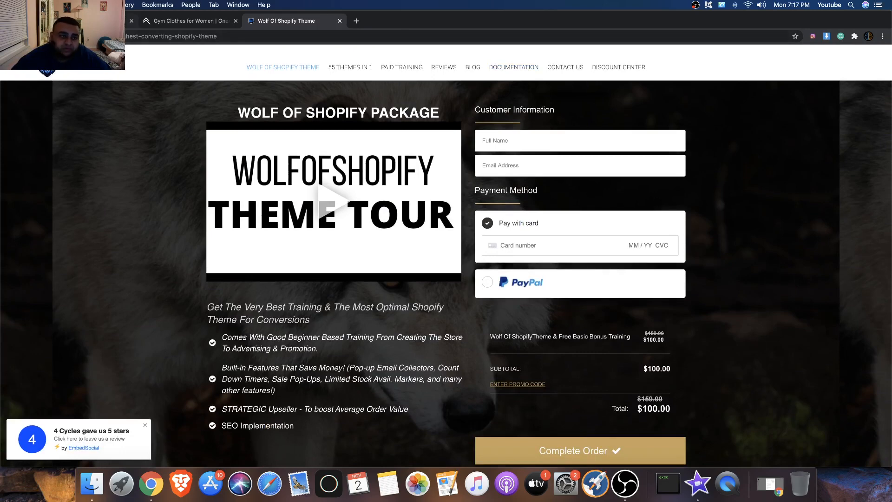
Step: Return to the Shopify admin and review the store's full product list
click(93, 21)
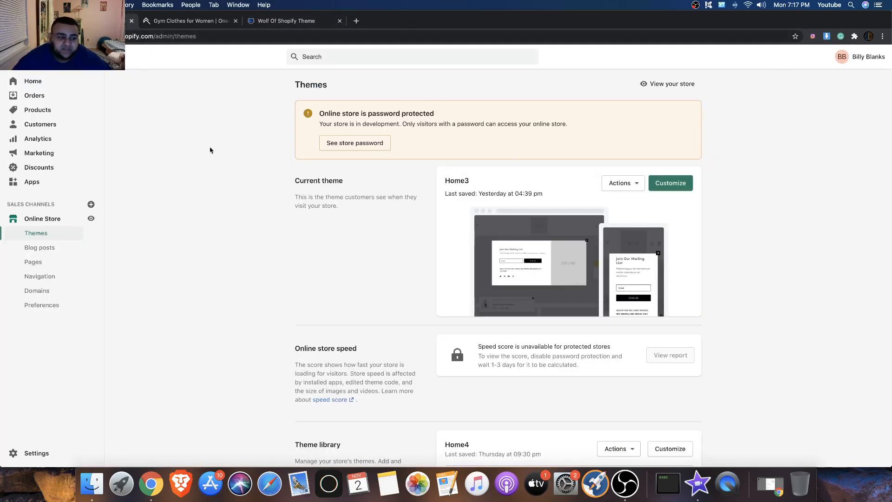
click(36, 110)
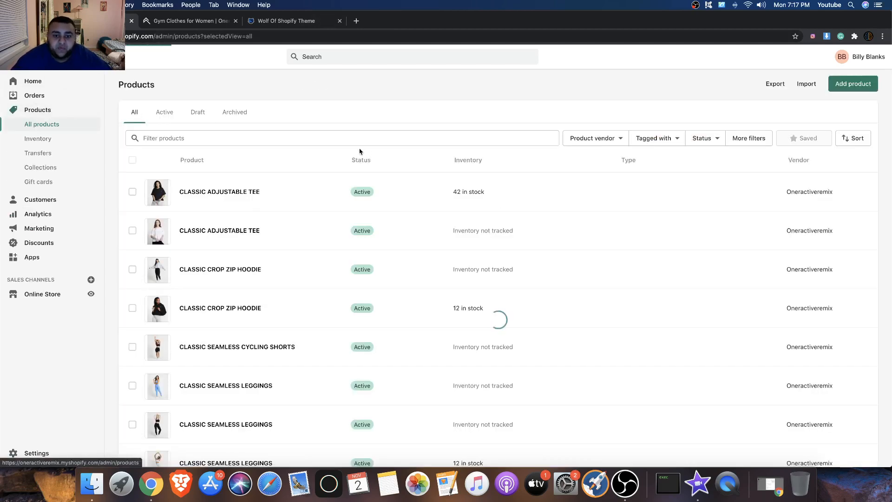
scroll(359, 151, down, 5)
scroll(359, 150, up, 5)
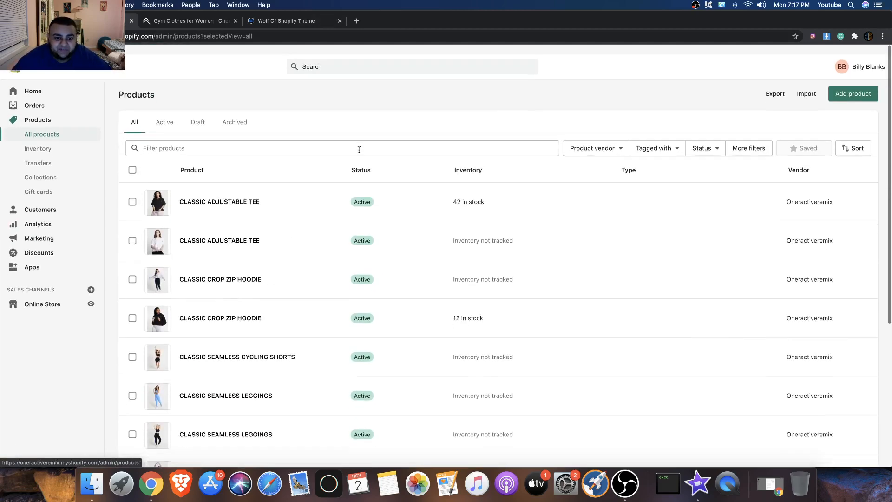
scroll(372, 168, down, 5)
scroll(424, 174, up, 5)
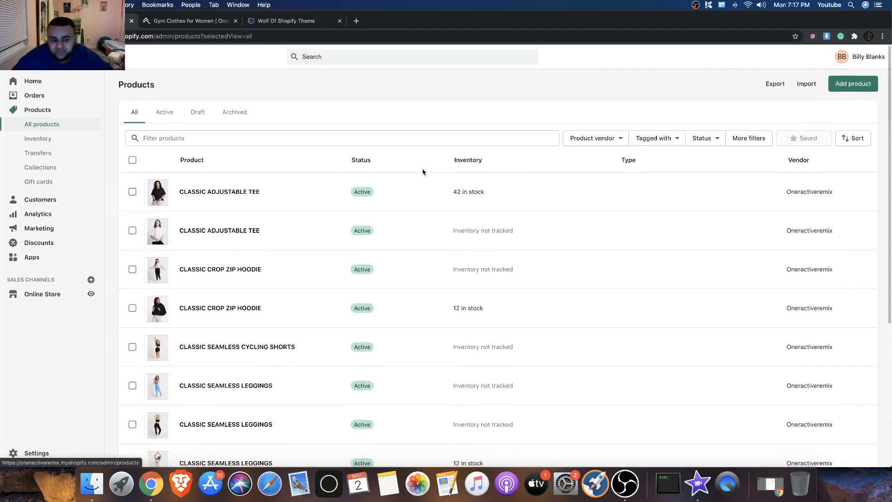
scroll(422, 171, down, 5)
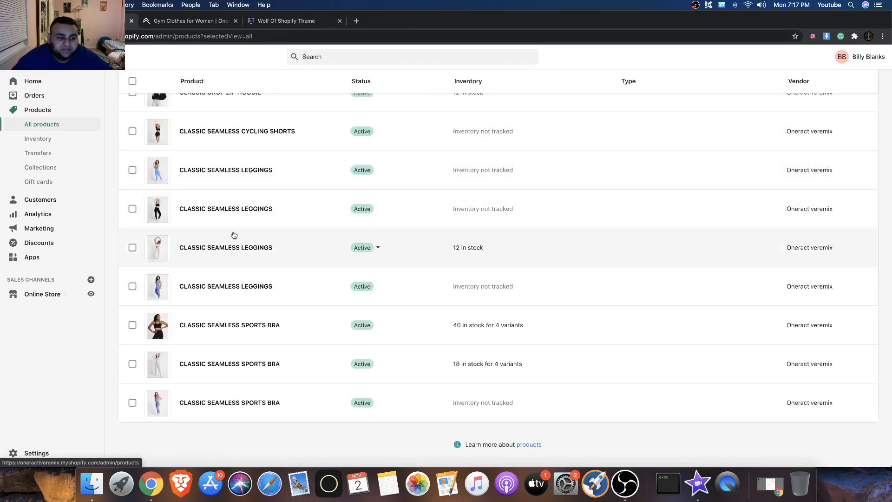
Step: Open the current Home3 theme for customization and load the Catalog page in its preview
click(29, 294)
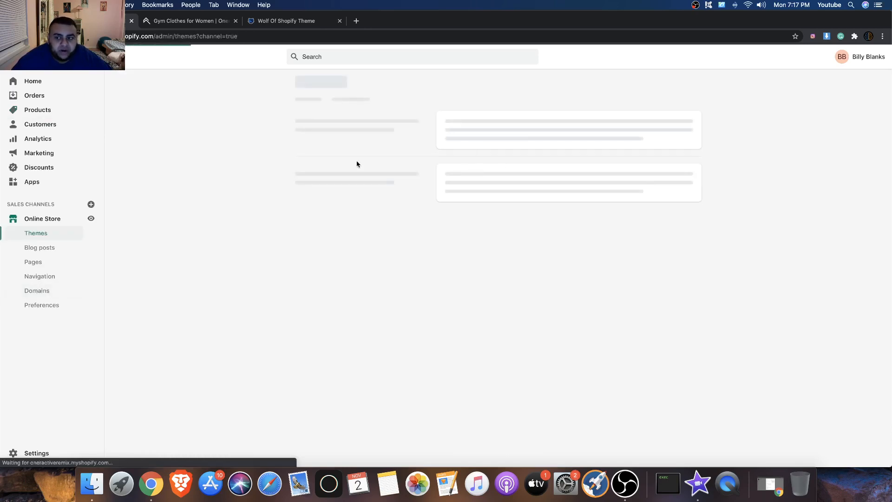
click(671, 186)
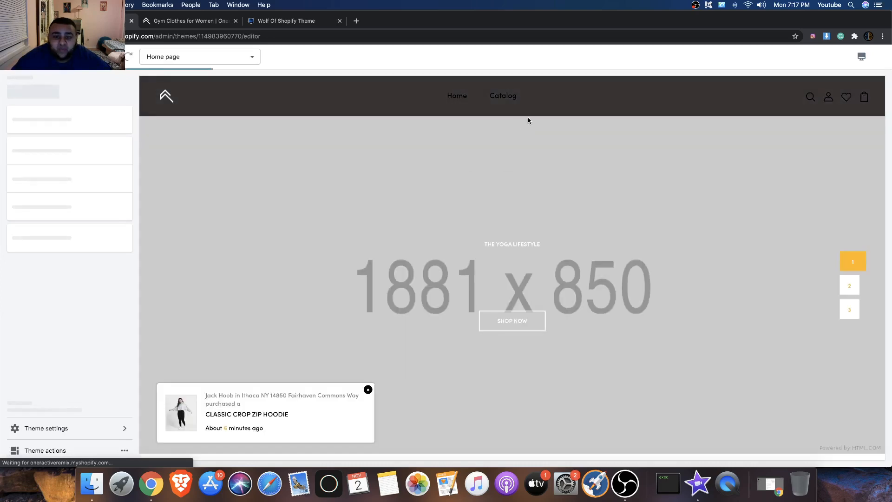
click(501, 100)
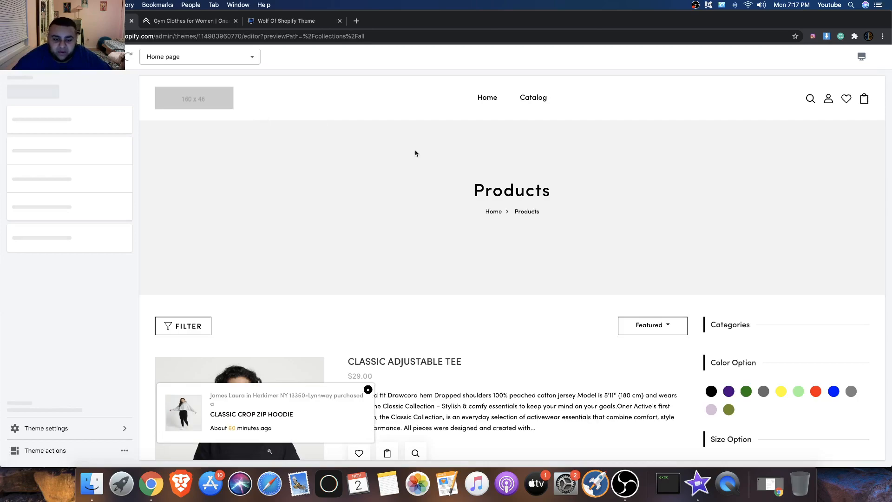
Step: Dismiss the sales popup and examine the product listing and filter sidebar on the previewed Products page
scroll(432, 155, down, 3)
scroll(423, 155, down, 6)
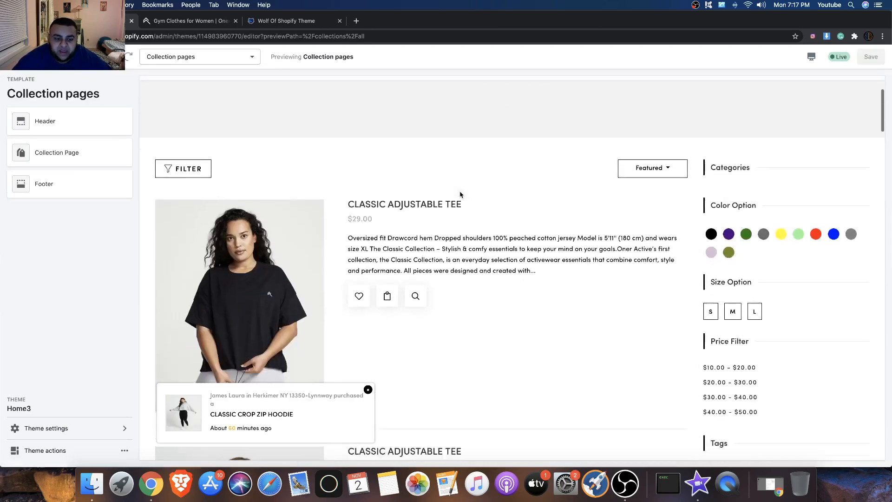
scroll(388, 193, up, 10)
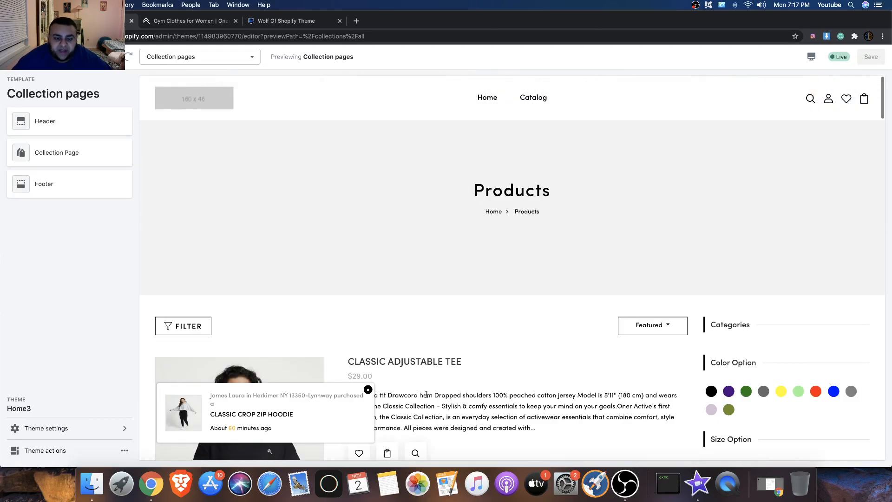
click(368, 389)
scroll(335, 346, down, 4)
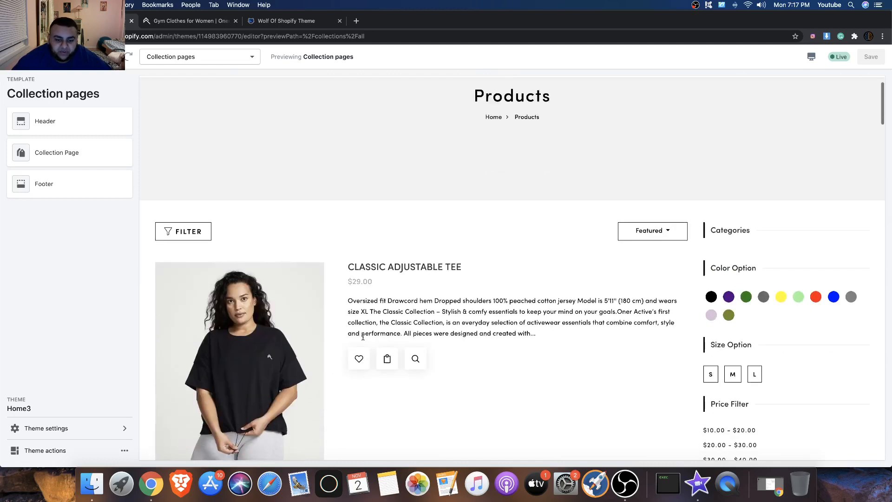
scroll(316, 321, down, 6)
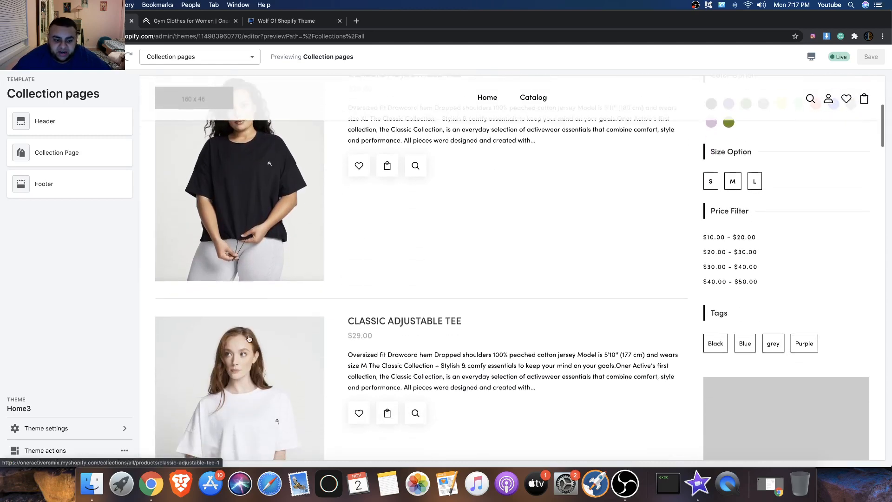
scroll(338, 320, down, 7)
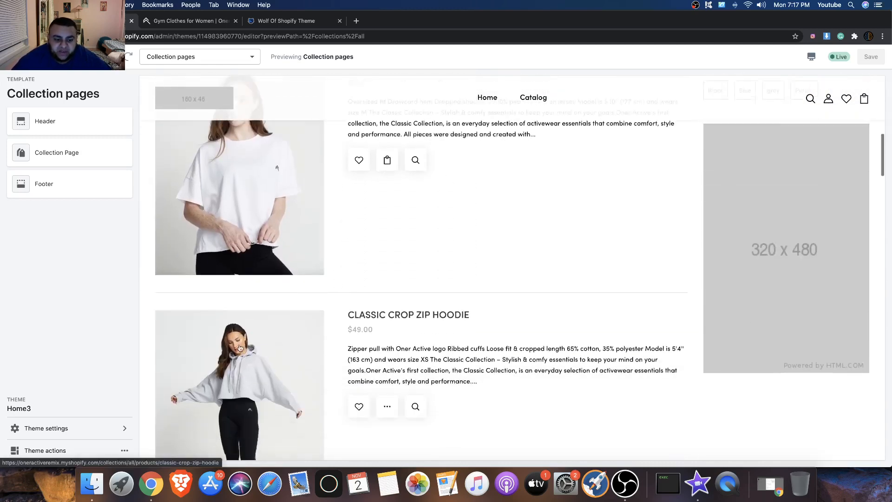
Step: Review the full product listing on the previewed Products page, from the banner down to the footer
scroll(355, 342, down, 12)
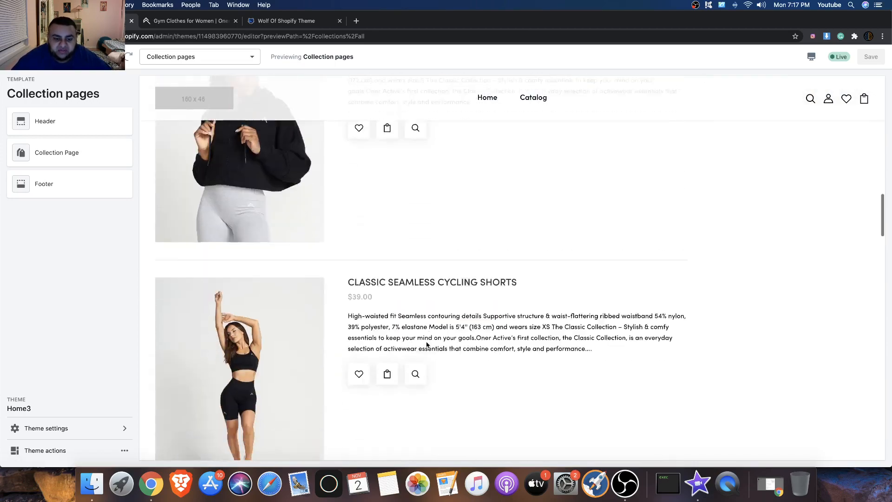
scroll(385, 288, down, 12)
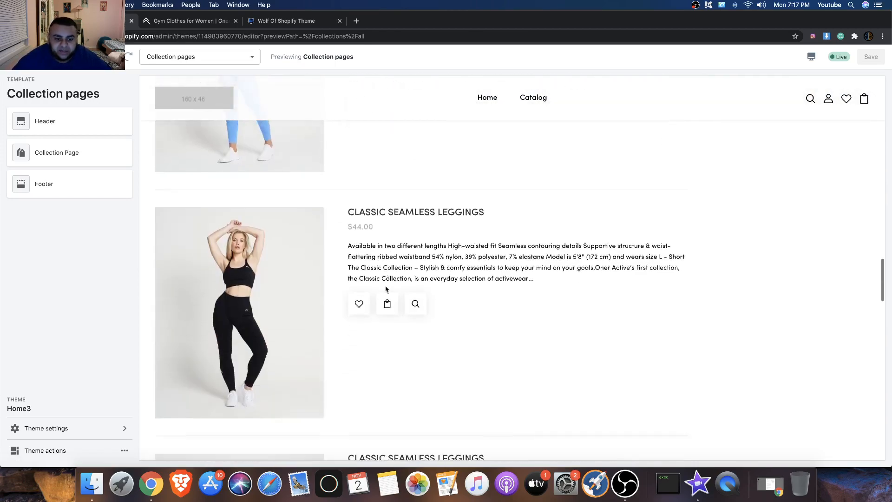
scroll(383, 287, down, 3)
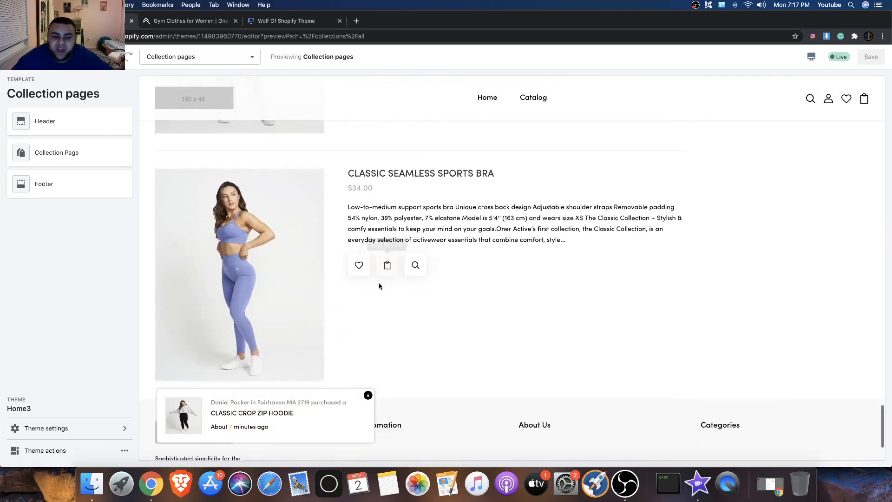
scroll(380, 279, up, 15)
scroll(380, 244, up, 8)
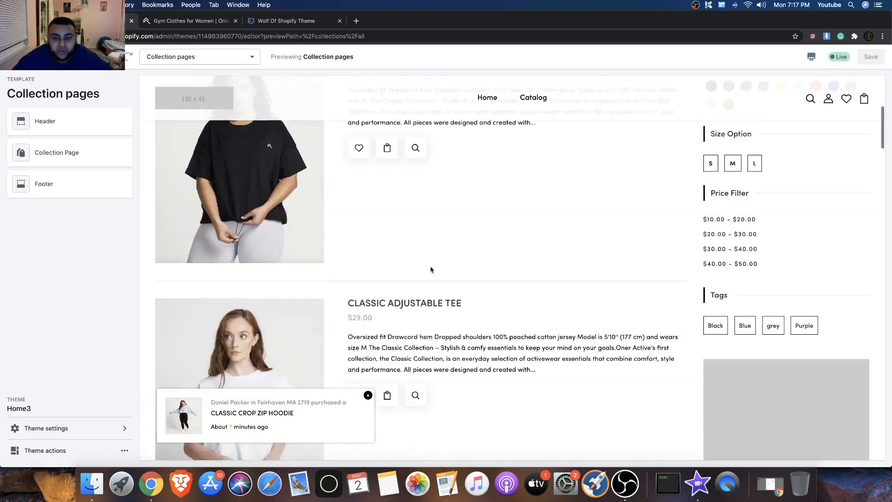
scroll(344, 252, down, 10)
scroll(301, 272, down, 15)
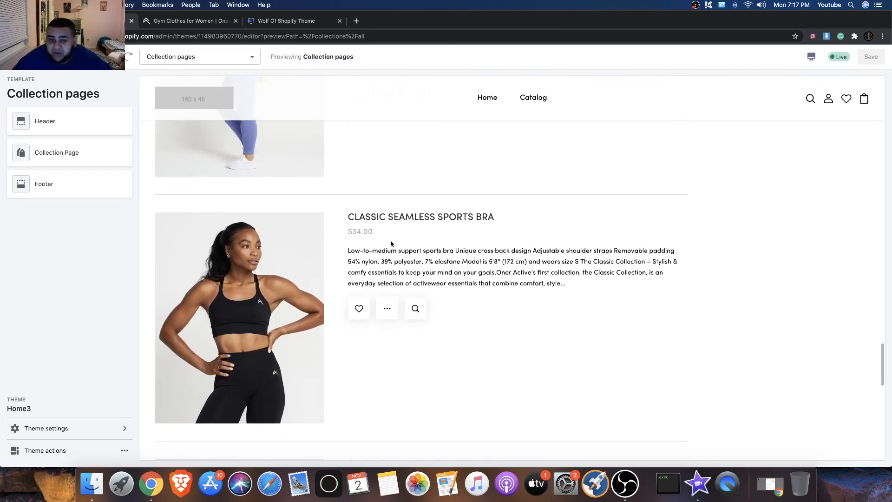
scroll(375, 242, up, 12)
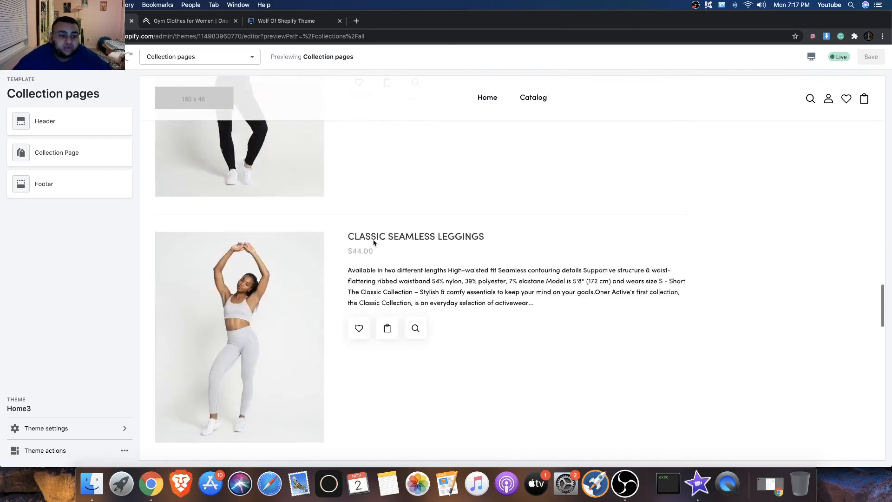
scroll(372, 240, up, 10)
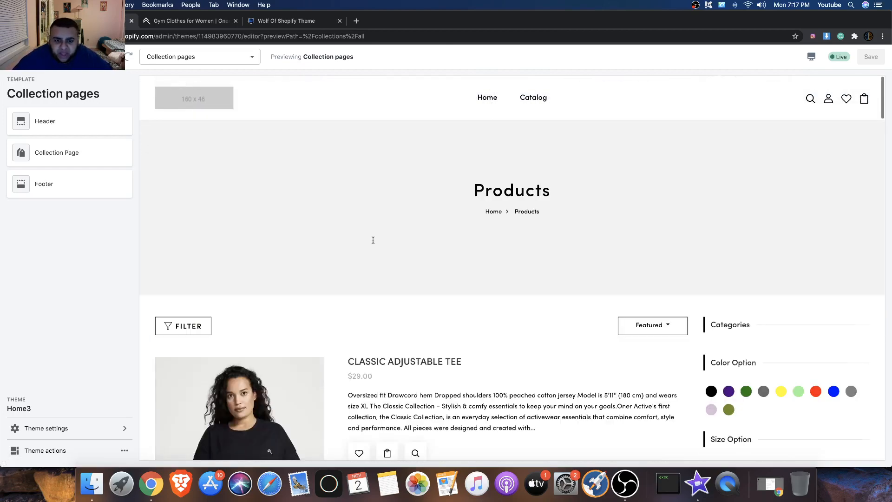
scroll(402, 243, down, 15)
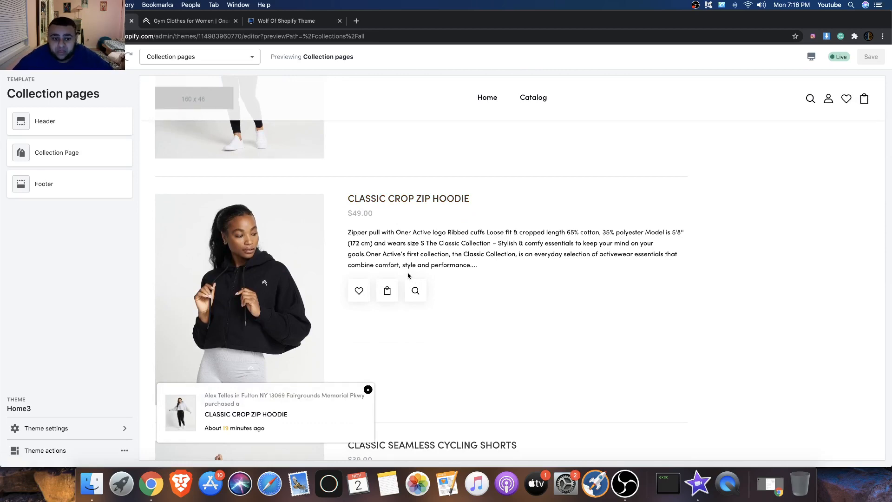
scroll(408, 276, up, 15)
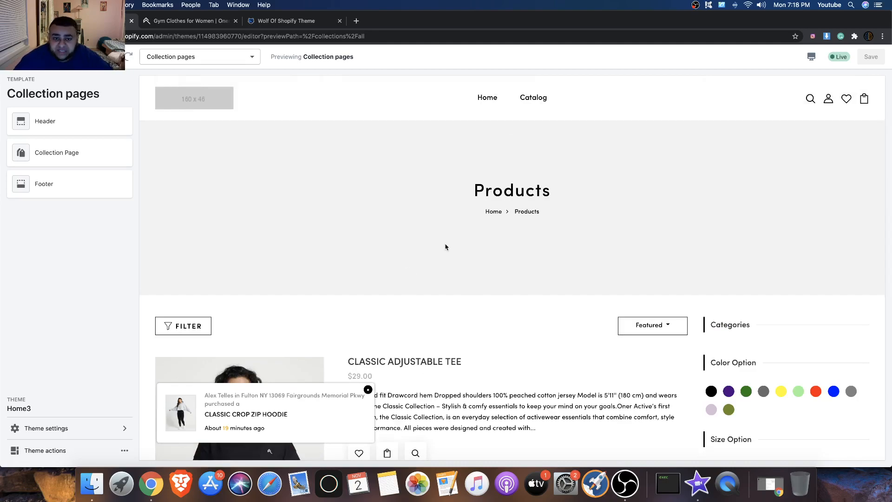
Step: Look at the theme demos on the Wolf of Shopify Theme page and return to the theme editor's Products preview
click(284, 21)
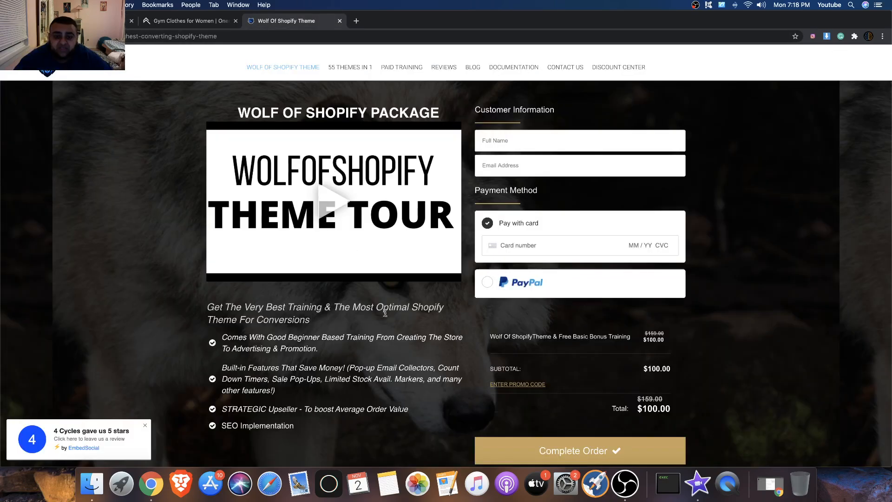
scroll(512, 355, down, 15)
scroll(512, 356, down, 15)
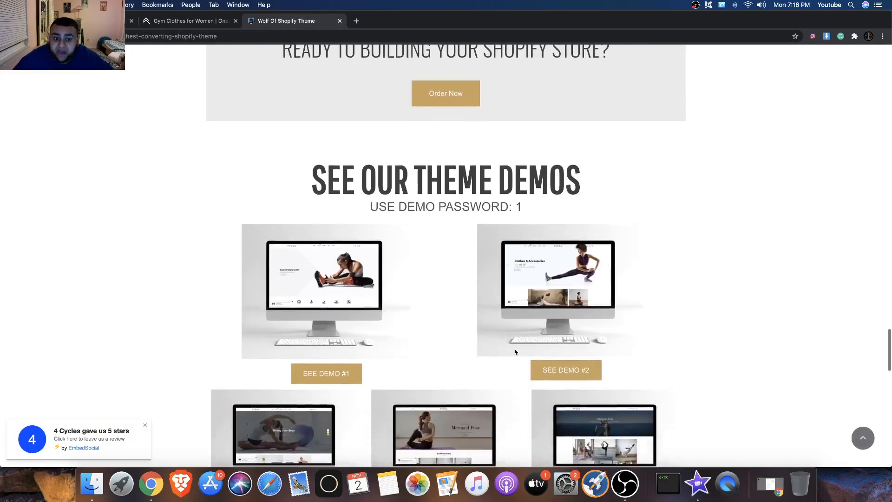
click(93, 21)
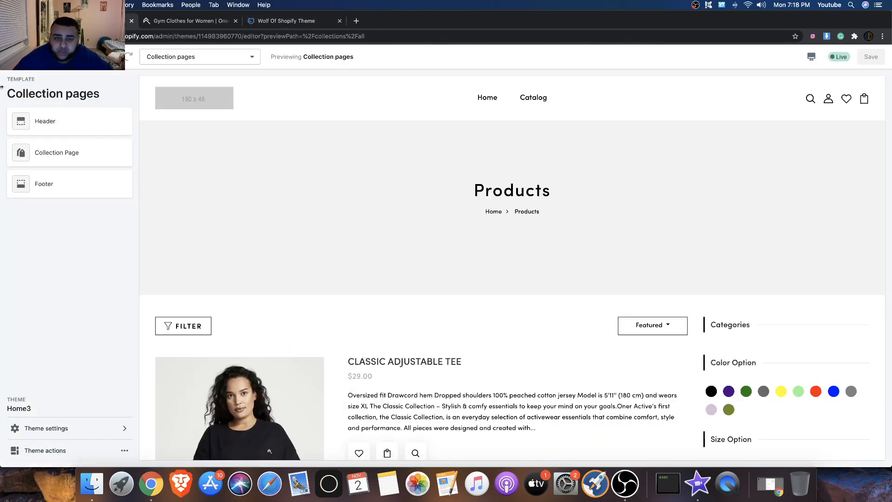
scroll(348, 275, down, 5)
scroll(383, 191, up, 5)
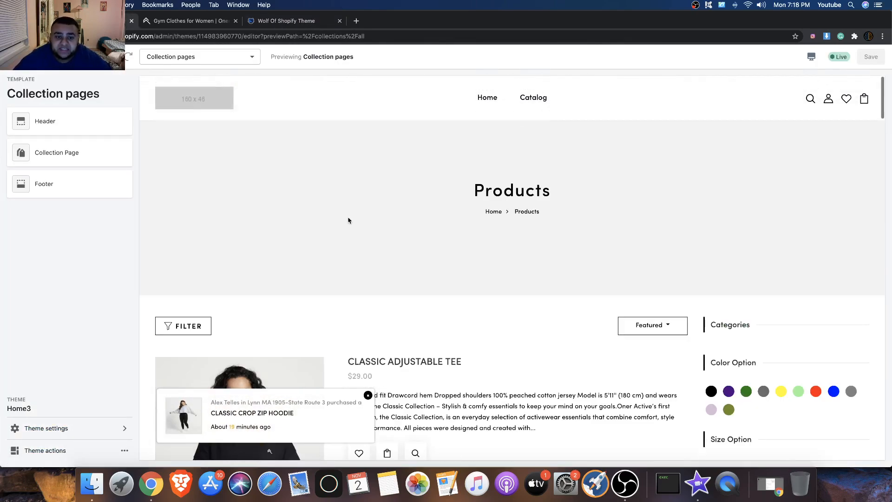
Step: Examine the Oner Active shop page's filters and product grid and compare them with the Products page in the theme editor
click(195, 20)
scroll(334, 146, down, 2)
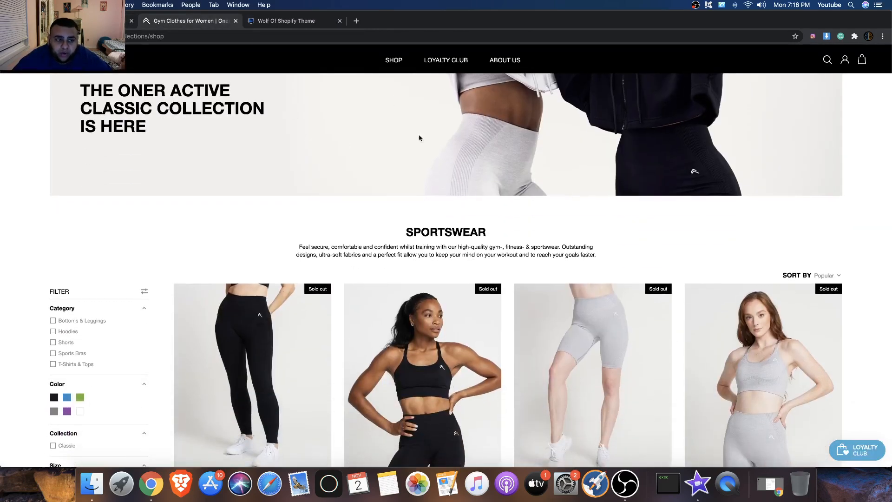
scroll(419, 140, down, 3)
scroll(419, 145, down, 2)
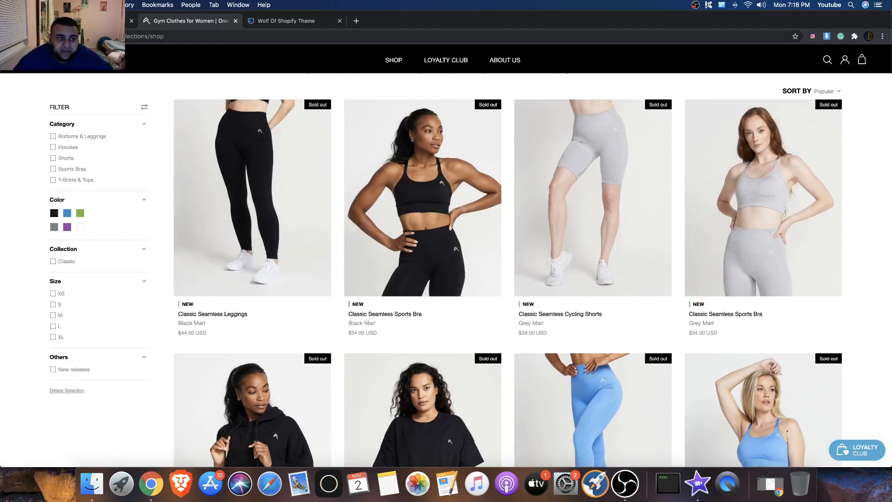
click(91, 21)
scroll(604, 164, down, 10)
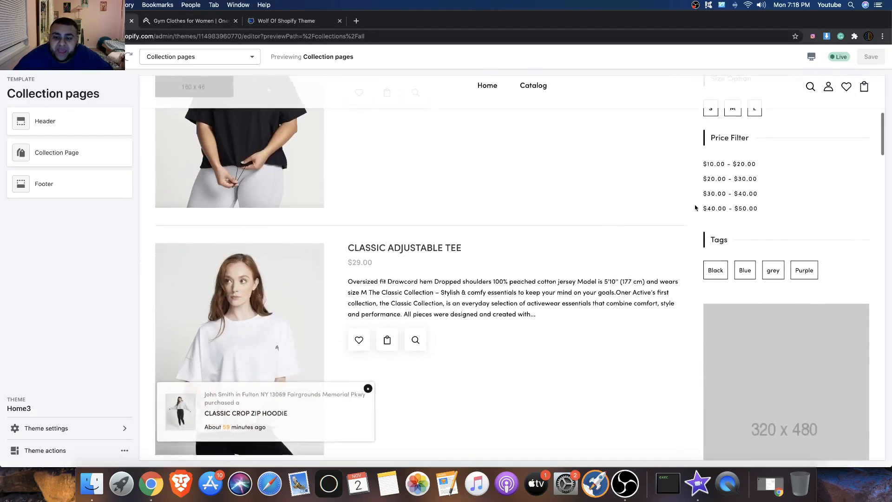
scroll(548, 173, up, 8)
scroll(535, 186, down, 2)
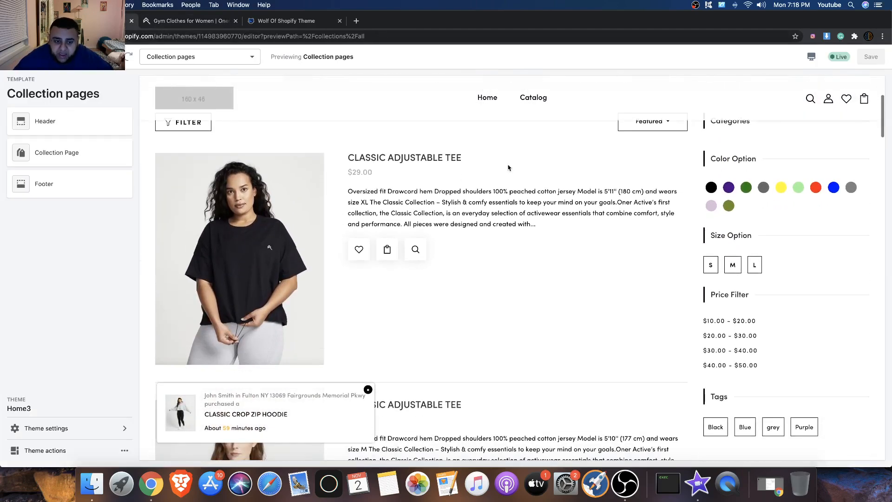
Step: Open the Collection Page section's settings and review its options, including the available filter layouts
click(46, 159)
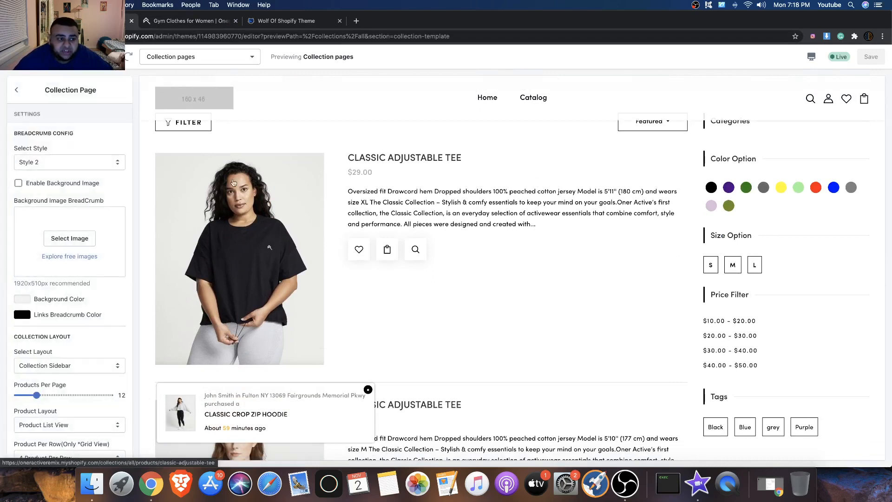
scroll(88, 201, down, 10)
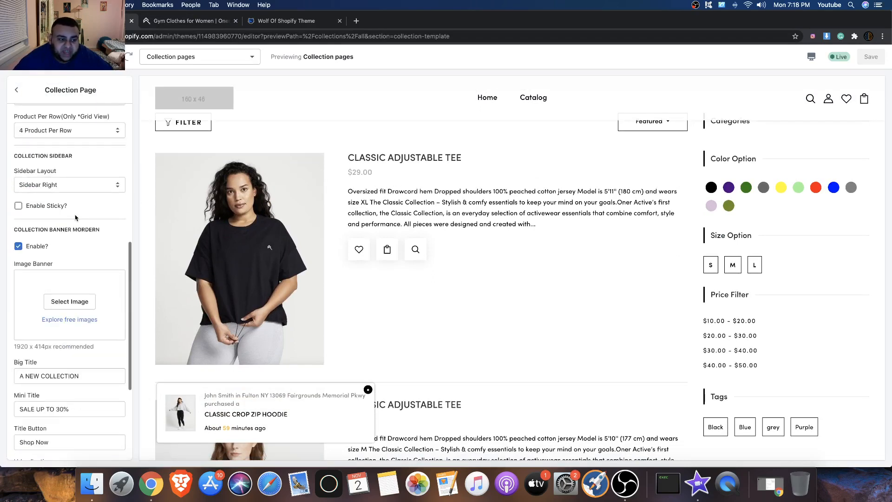
scroll(75, 218, down, 5)
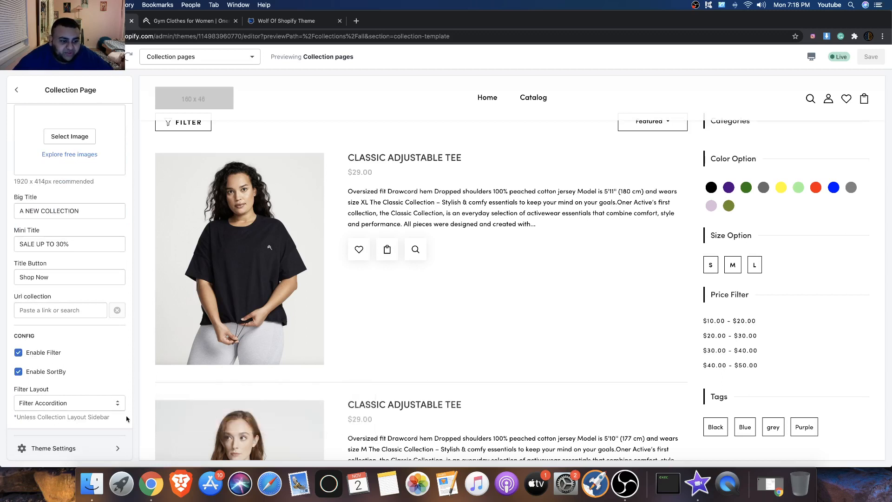
click(102, 404)
click(102, 406)
click(74, 403)
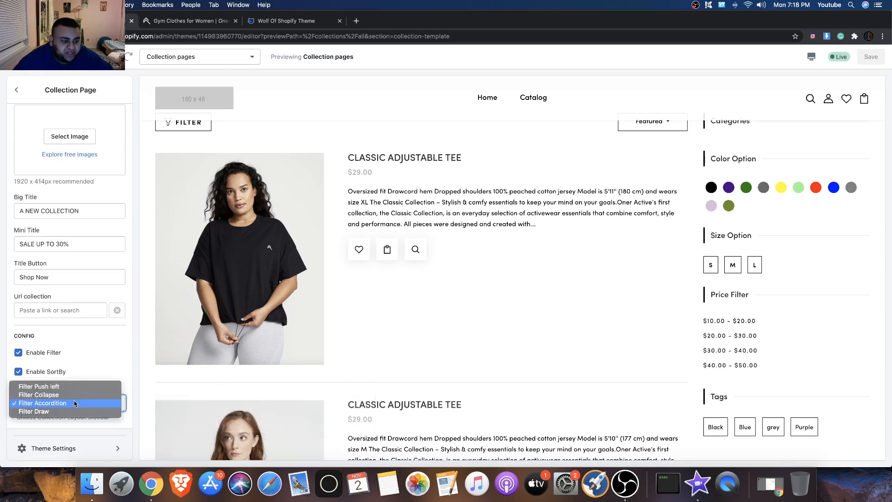
click(80, 361)
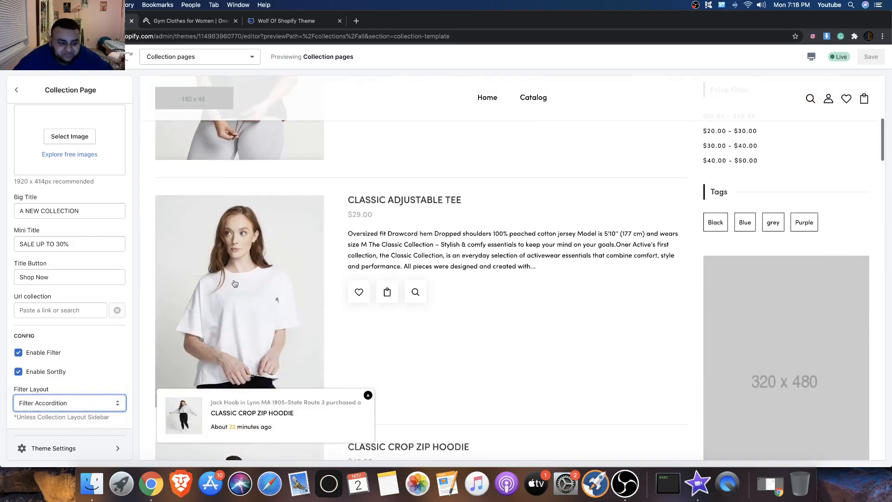
Step: Check the expandable product filter and the sort options on the previewed Products page, leaving the sorting on Featured
click(194, 153)
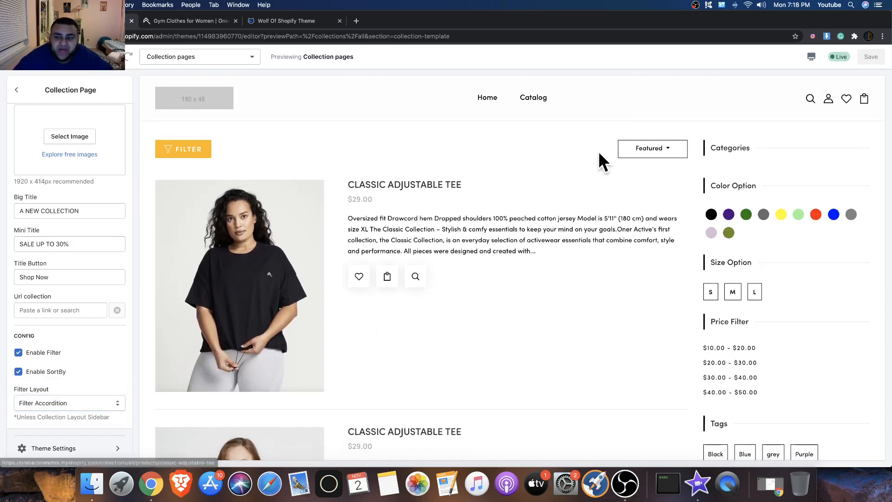
click(199, 155)
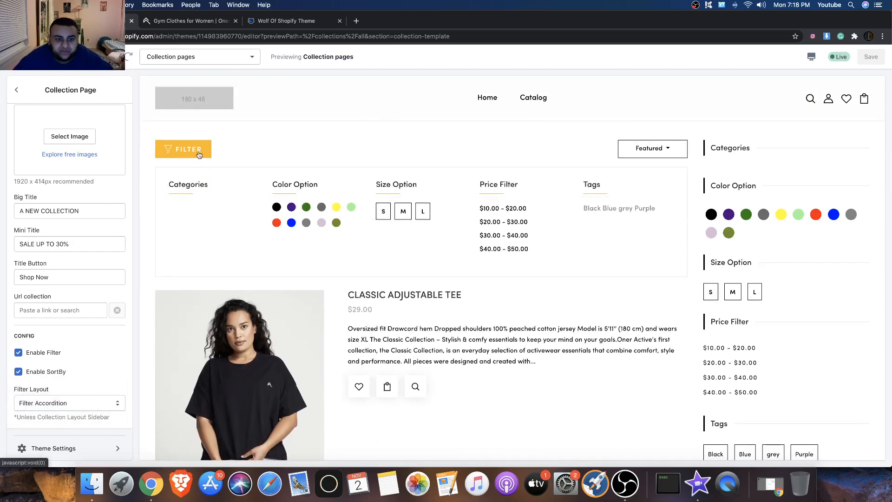
click(653, 148)
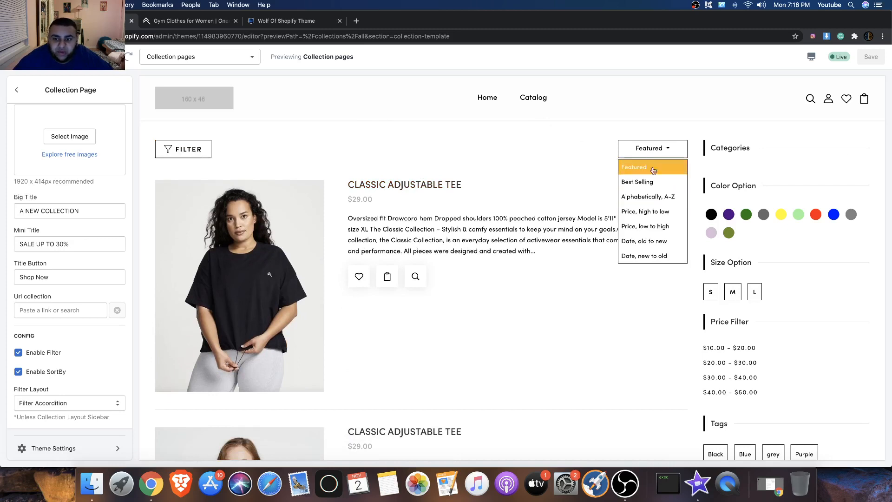
click(457, 138)
click(678, 149)
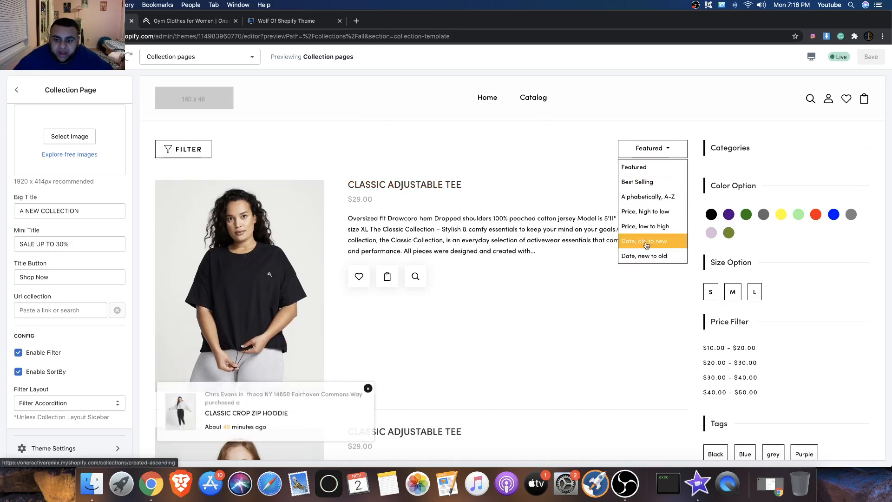
click(516, 156)
click(652, 148)
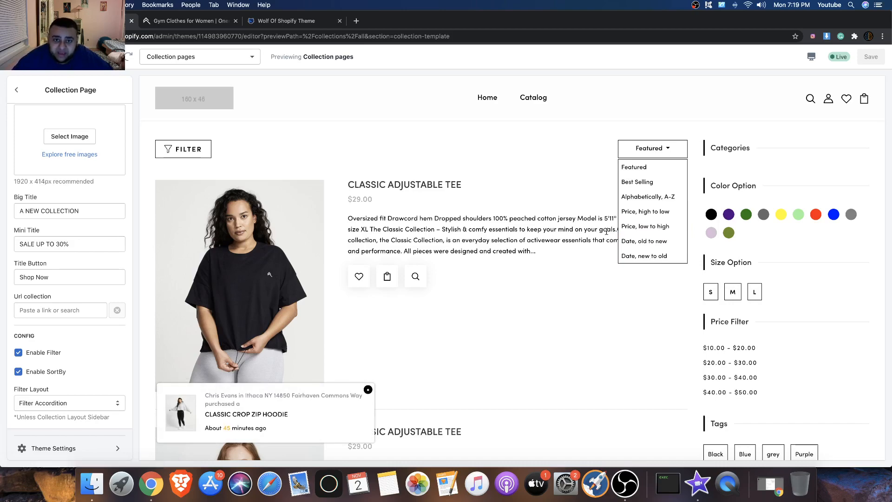
click(568, 179)
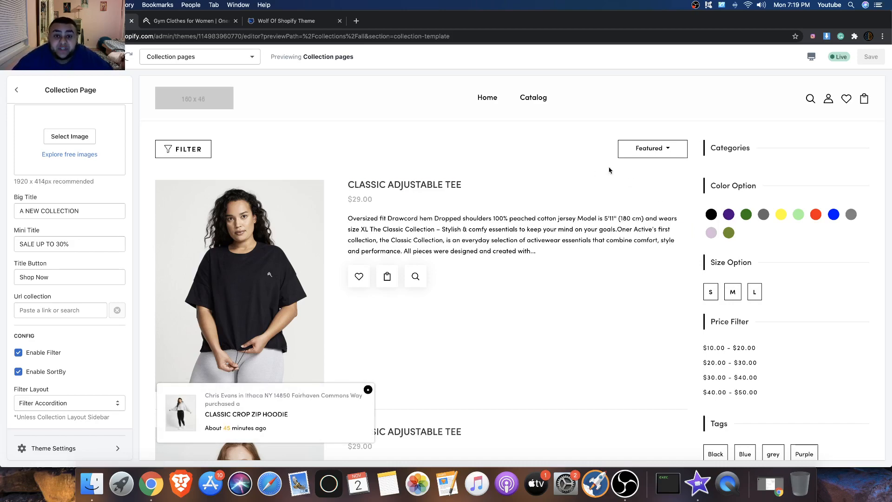
Step: Examine the previewed Products page's banner, sort choices, product list and filter sidebar
scroll(424, 217, down, 10)
scroll(424, 217, up, 15)
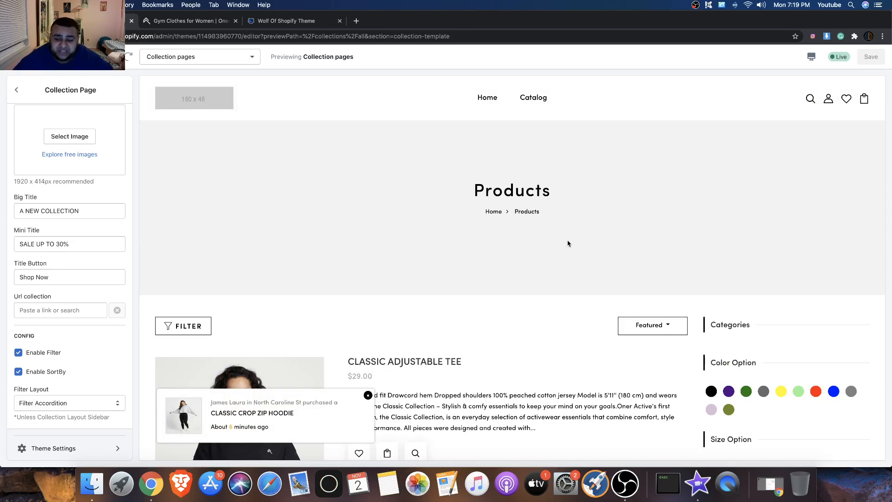
scroll(568, 244, down, 5)
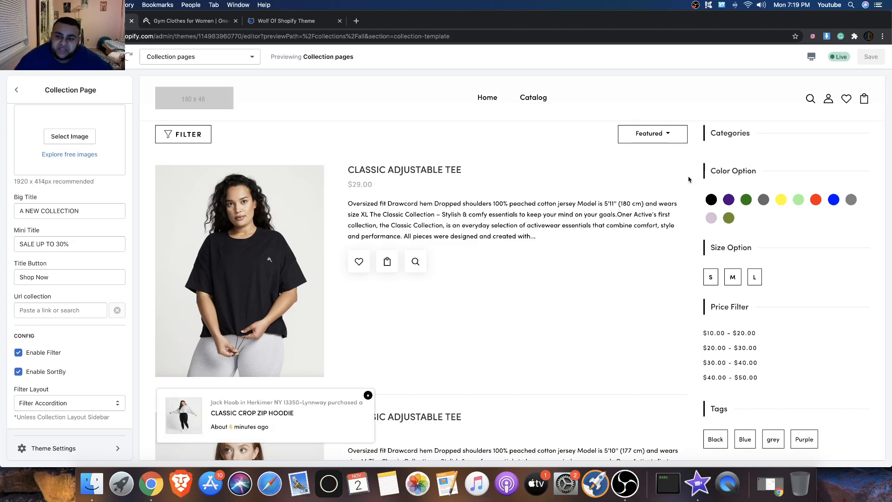
scroll(676, 176, up, 3)
click(670, 210)
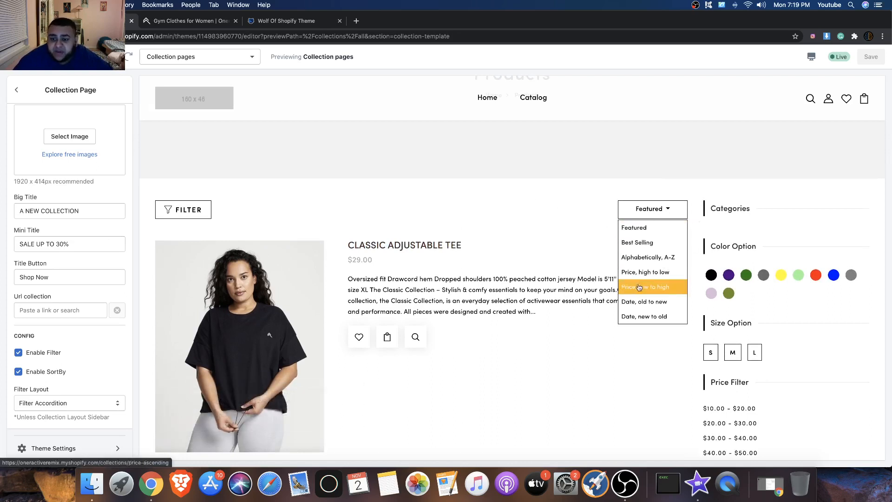
click(549, 223)
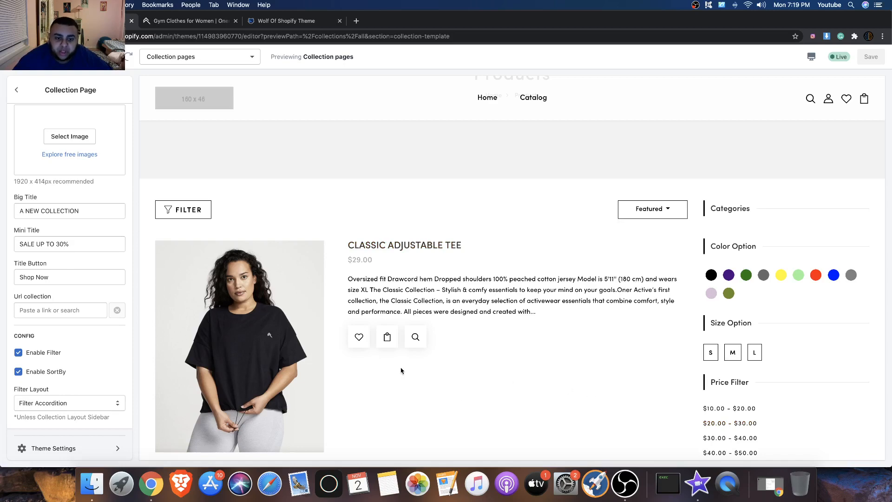
scroll(445, 378, down, 3)
scroll(445, 379, up, 5)
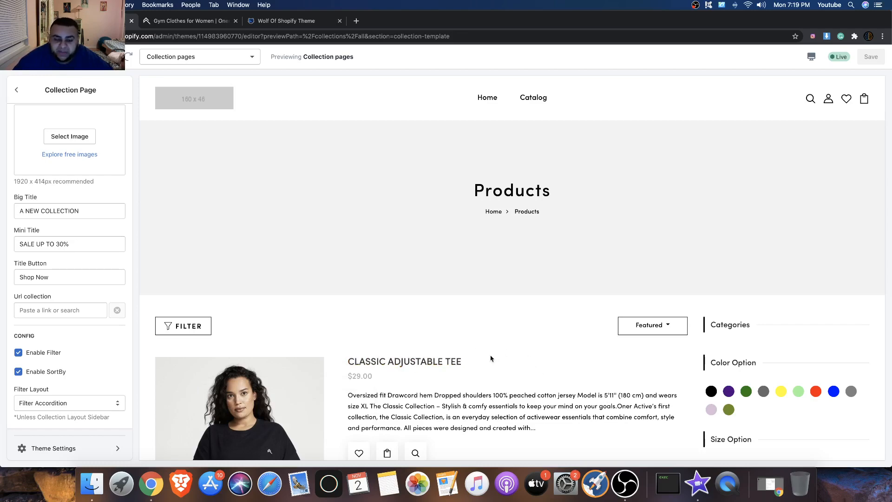
scroll(493, 358, down, 5)
scroll(489, 360, up, 5)
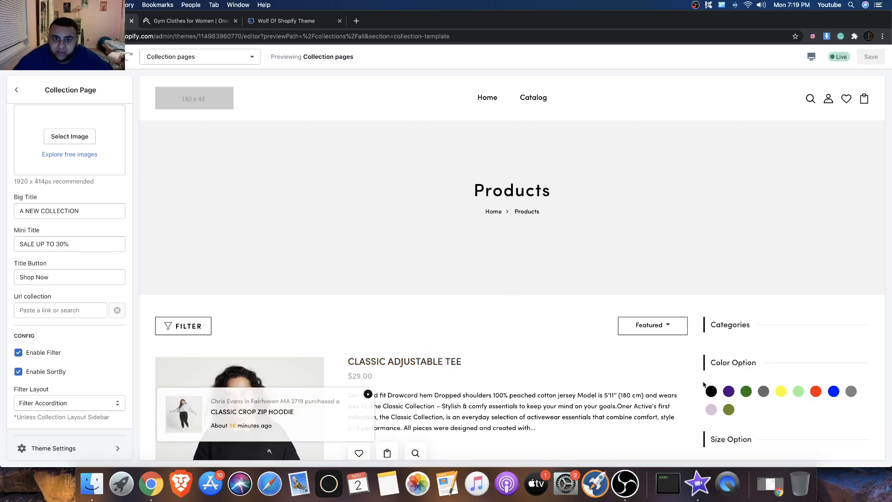
scroll(462, 355, down, 8)
scroll(579, 344, up, 10)
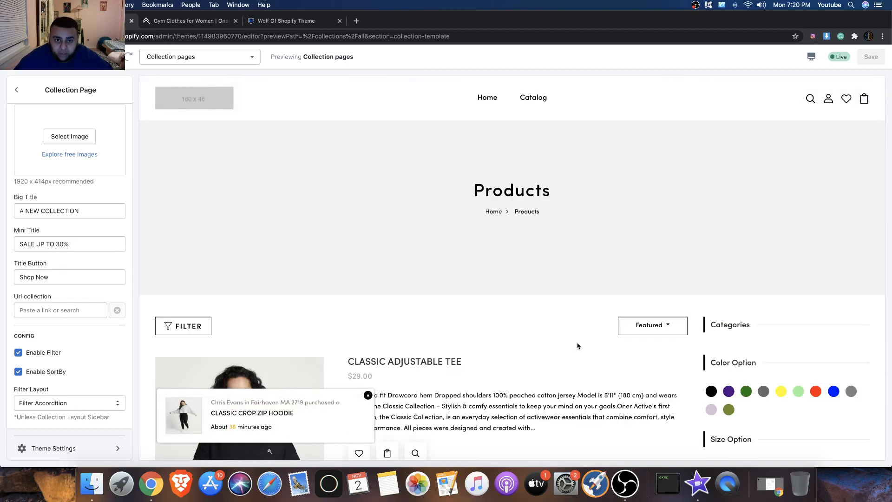
Step: Review the product listings and the available sort options on the previewed Products page, keeping the Featured sorting
scroll(578, 346, down, 6)
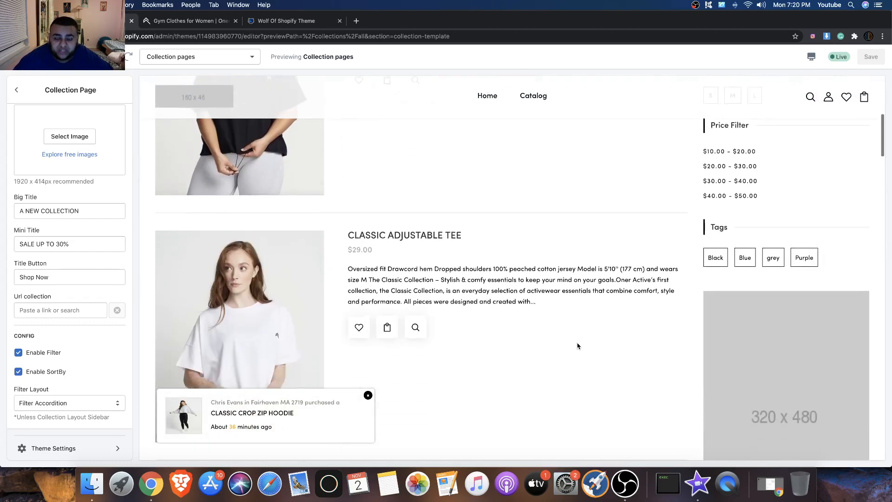
scroll(577, 345, up, 8)
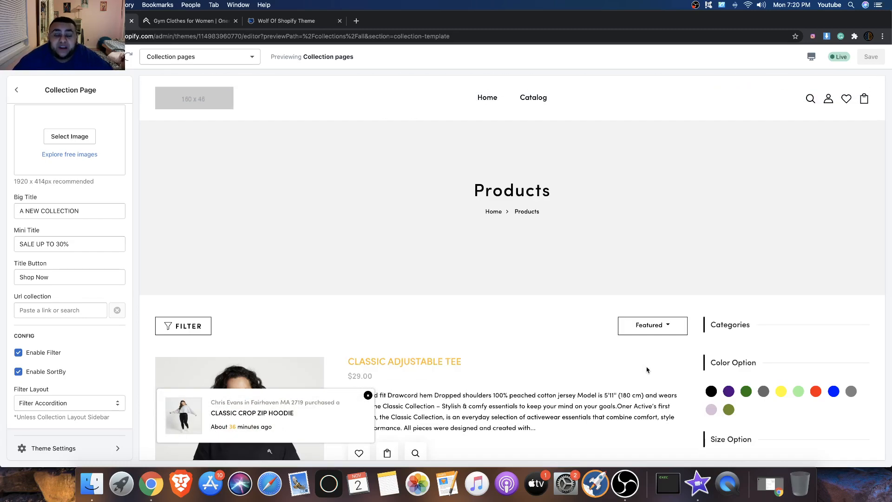
scroll(646, 369, down, 3)
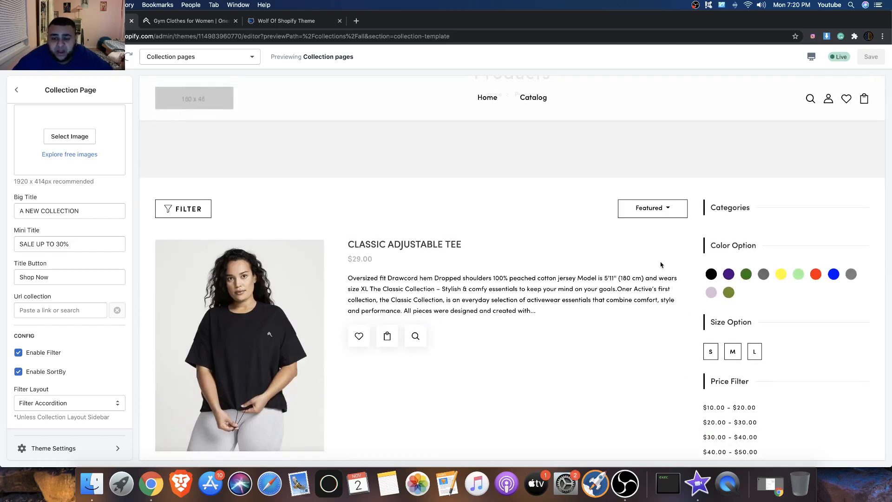
click(653, 213)
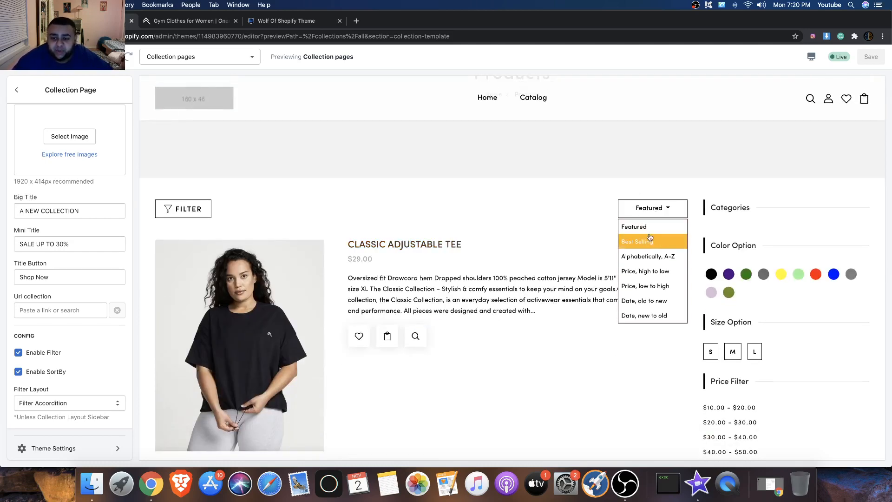
click(544, 196)
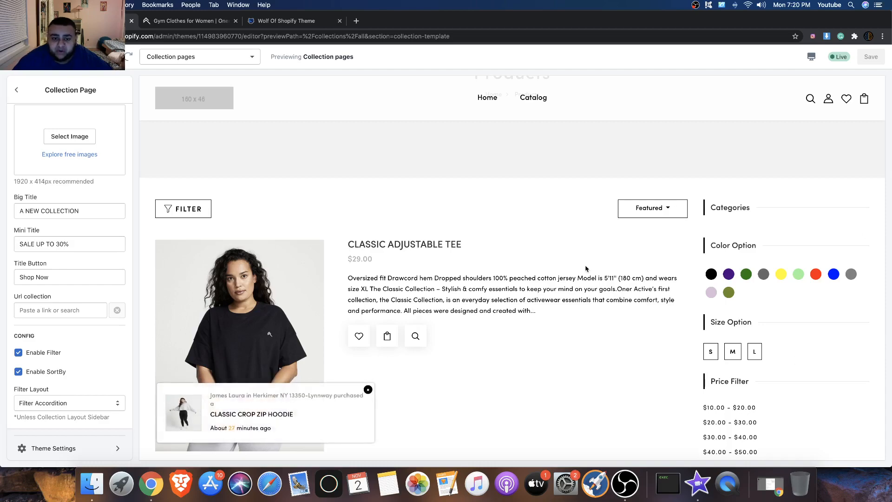
scroll(539, 274, down, 10)
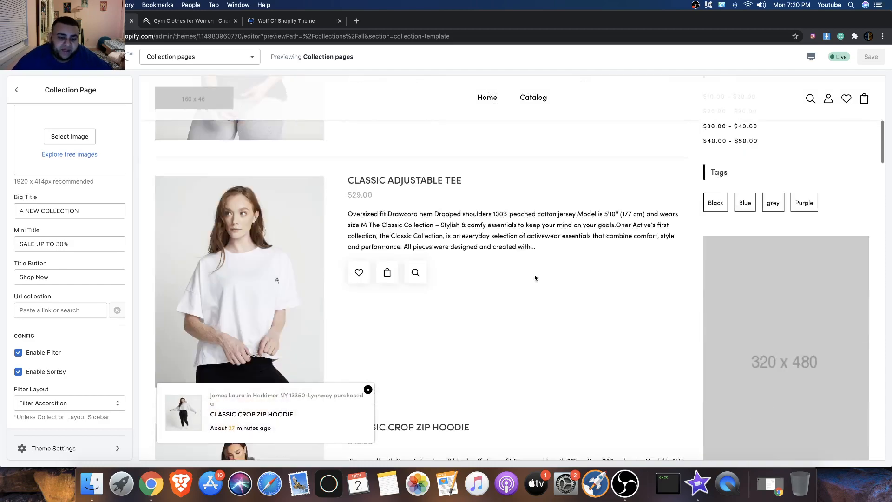
scroll(526, 265, up, 15)
scroll(524, 264, up, 3)
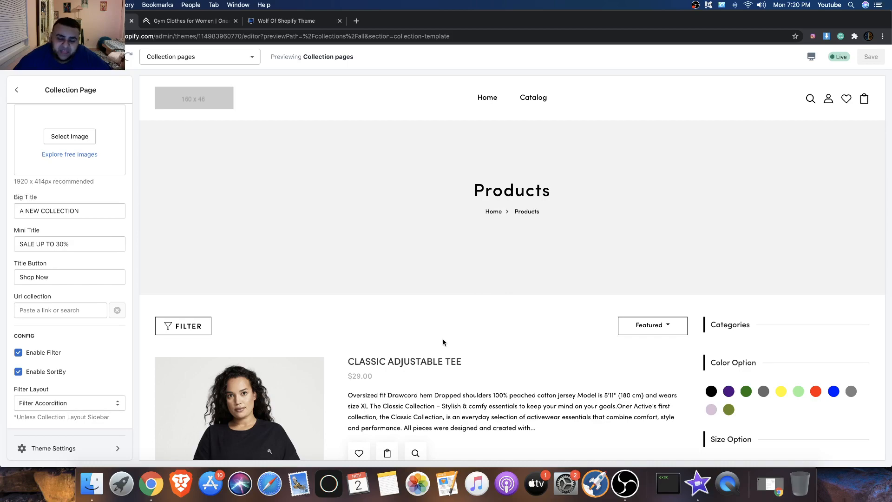
scroll(442, 343, down, 3)
scroll(443, 342, up, 3)
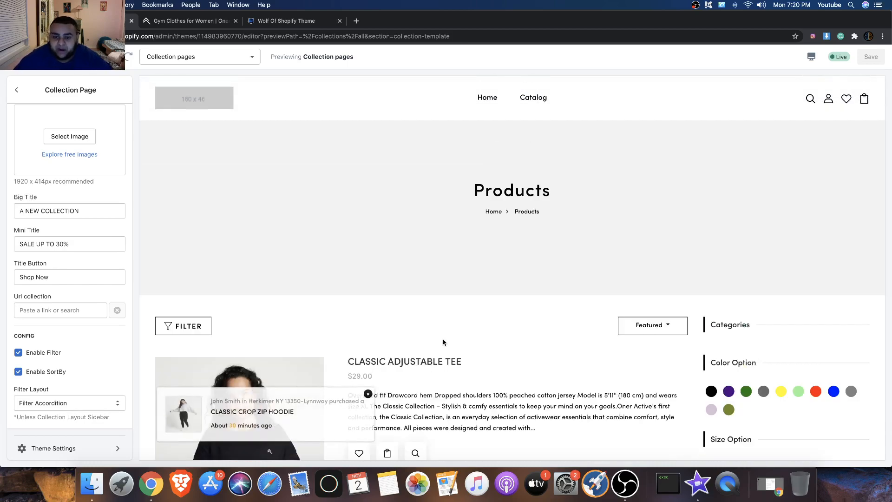
scroll(425, 348, down, 5)
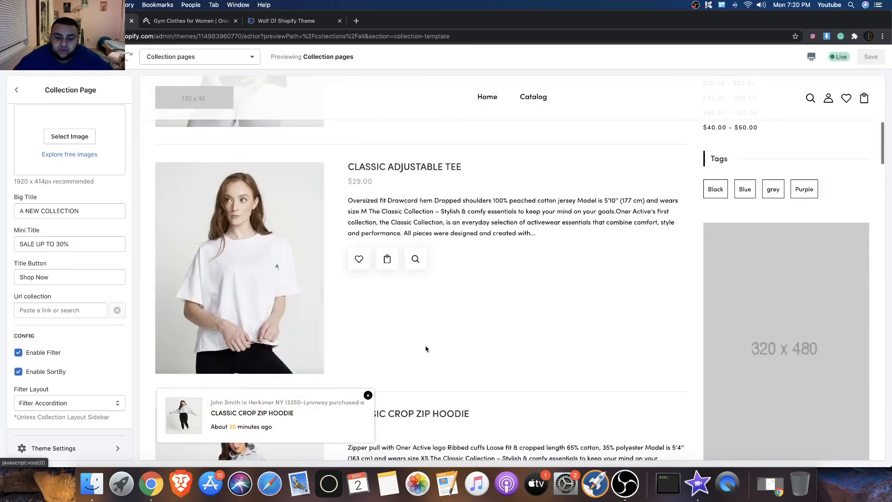
scroll(426, 349, down, 4)
scroll(426, 348, up, 8)
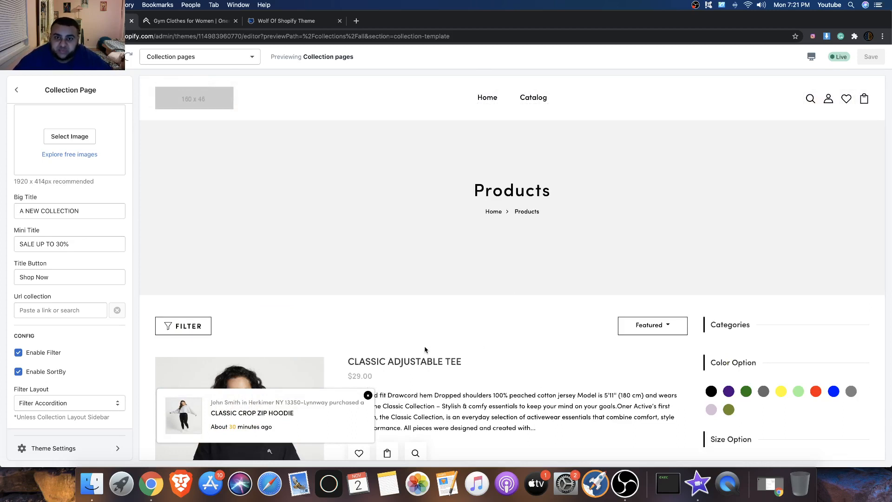
Step: Sort the previewed products by Price, low to high and check the order of the product list
click(656, 327)
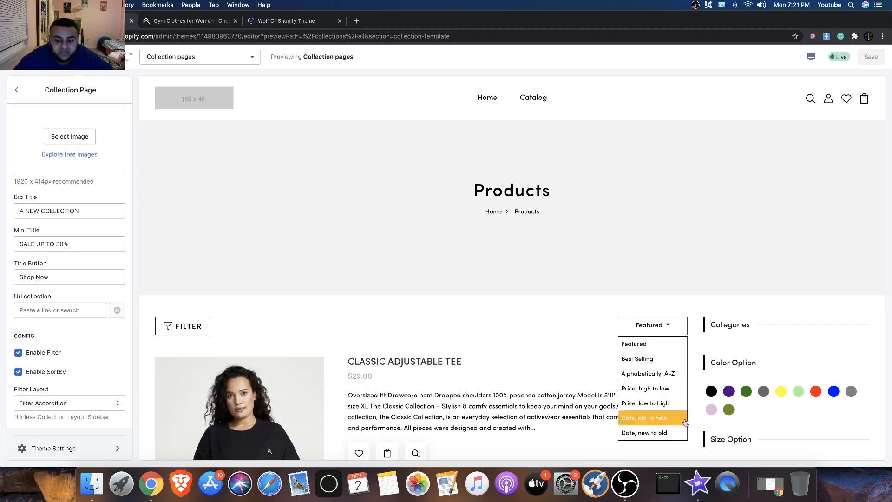
click(654, 404)
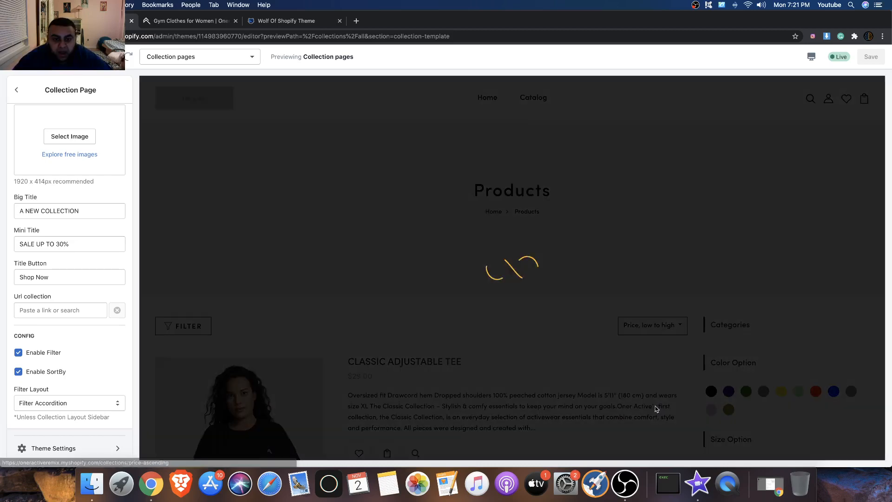
scroll(460, 320, down, 10)
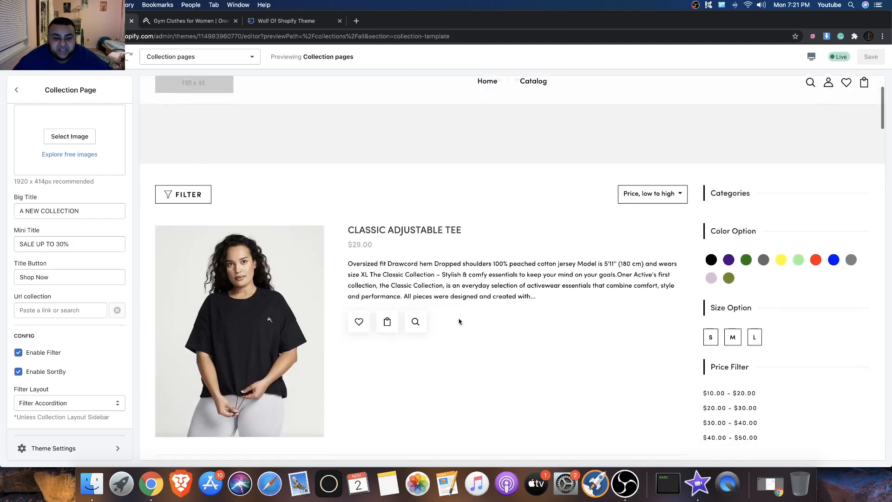
scroll(332, 252, down, 5)
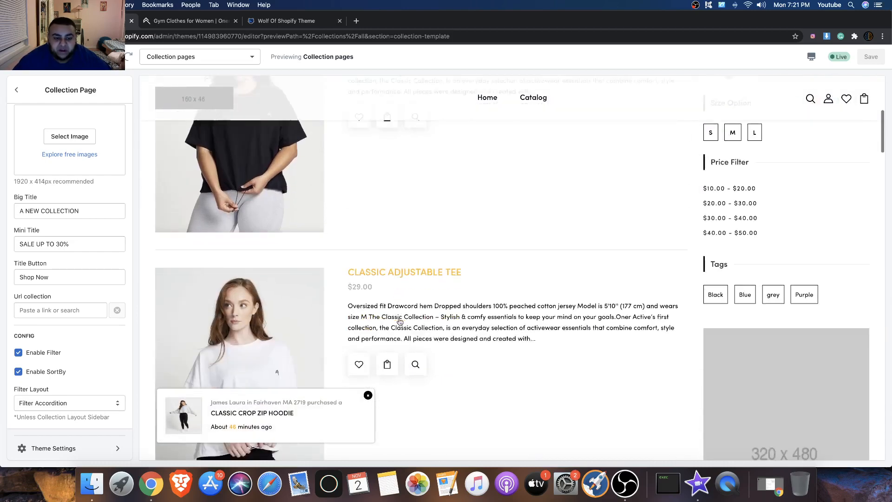
scroll(435, 318, up, 10)
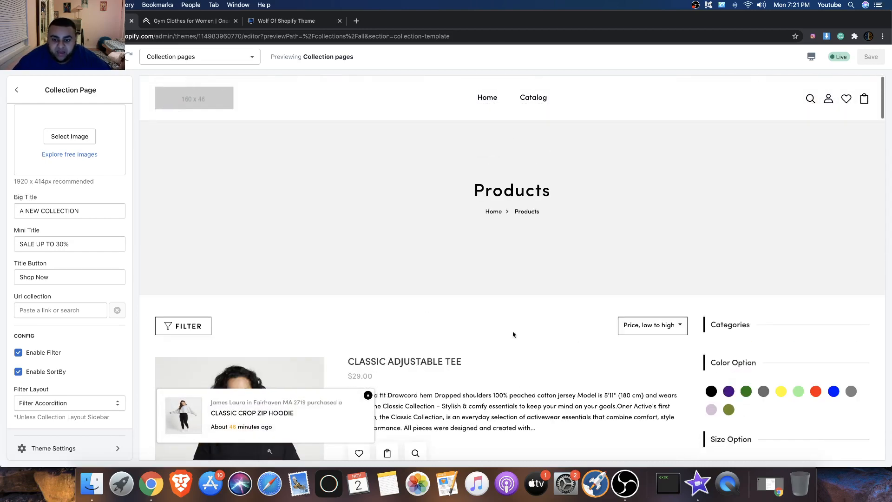
click(628, 327)
click(569, 317)
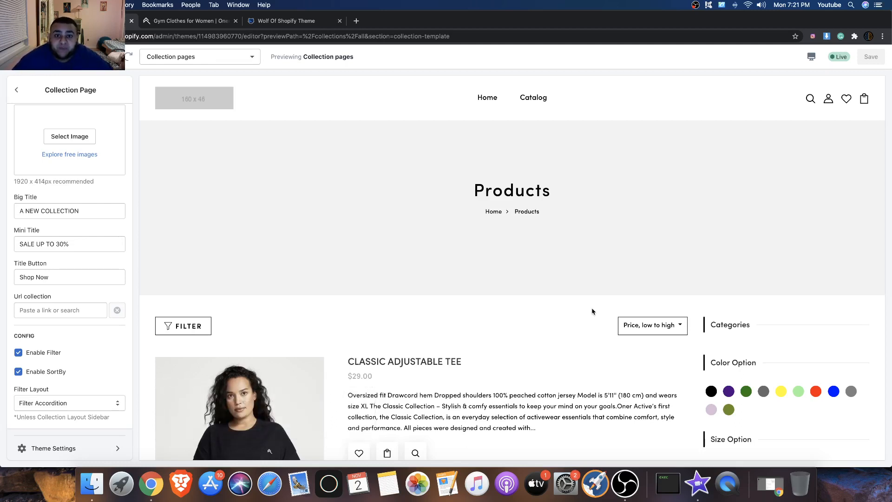
Step: View the Wolf Of Shopify Theme sales page from its top and the Oner Active shop page, and return to the theme editor
click(276, 21)
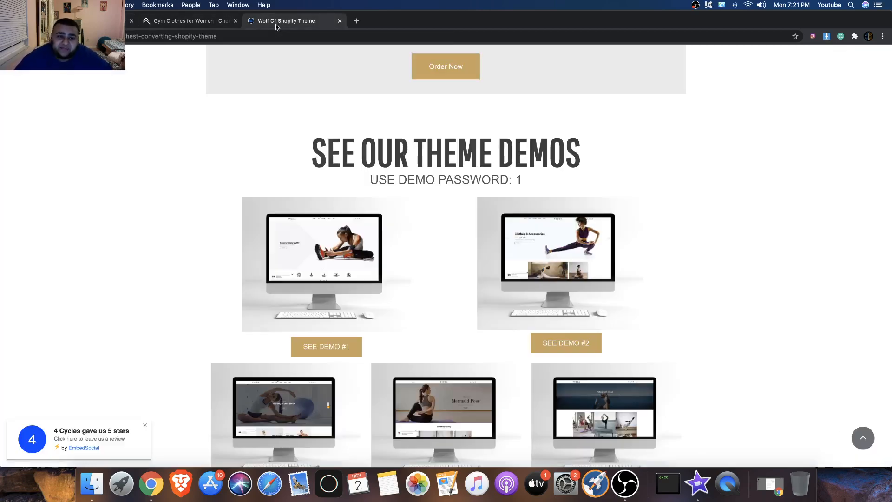
scroll(486, 97, up, 15)
scroll(429, 91, up, 10)
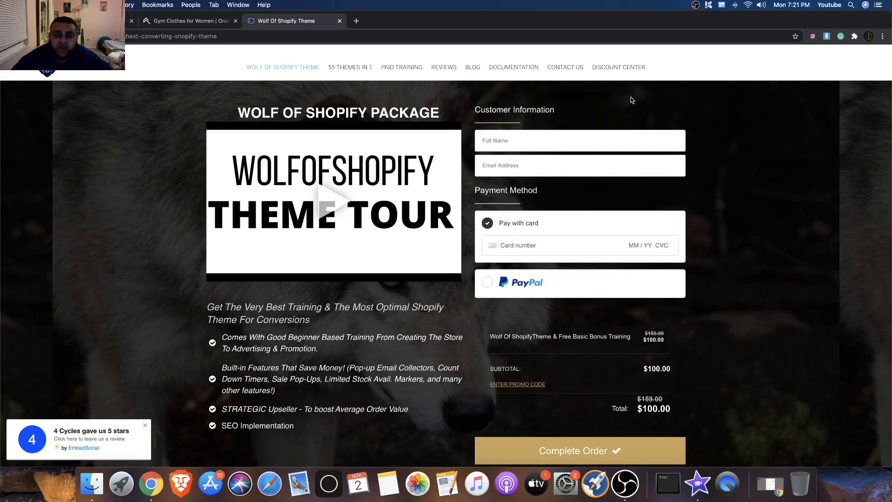
click(203, 22)
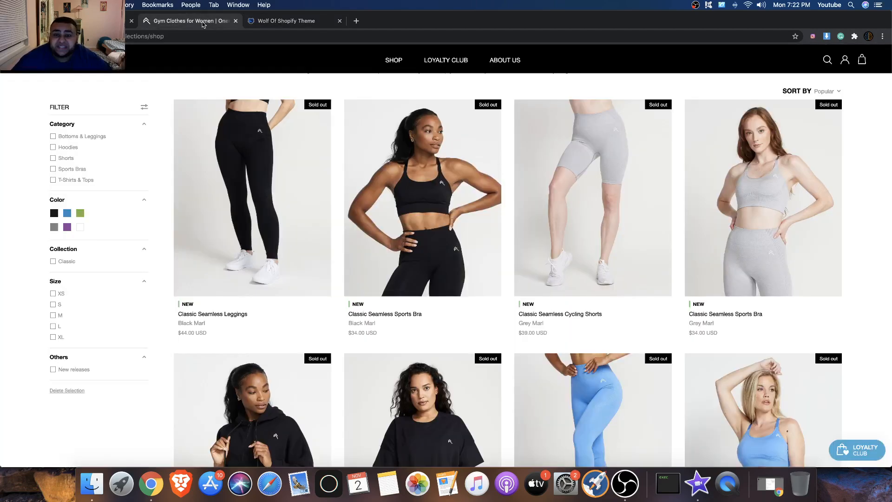
click(114, 22)
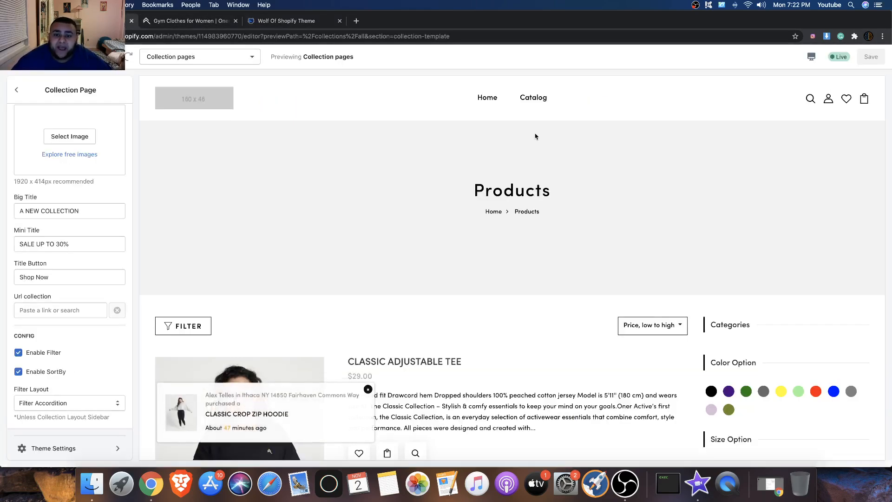
Step: Look through the price-sorted product list on the previewed Products page, down to the cycling shorts and leggings
scroll(507, 135, down, 1)
scroll(507, 135, down, 4)
scroll(507, 136, up, 5)
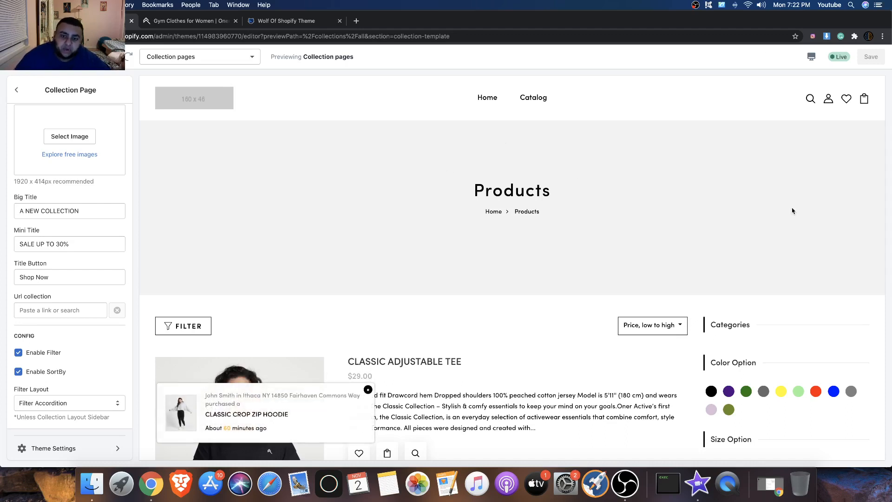
scroll(578, 138, down, 15)
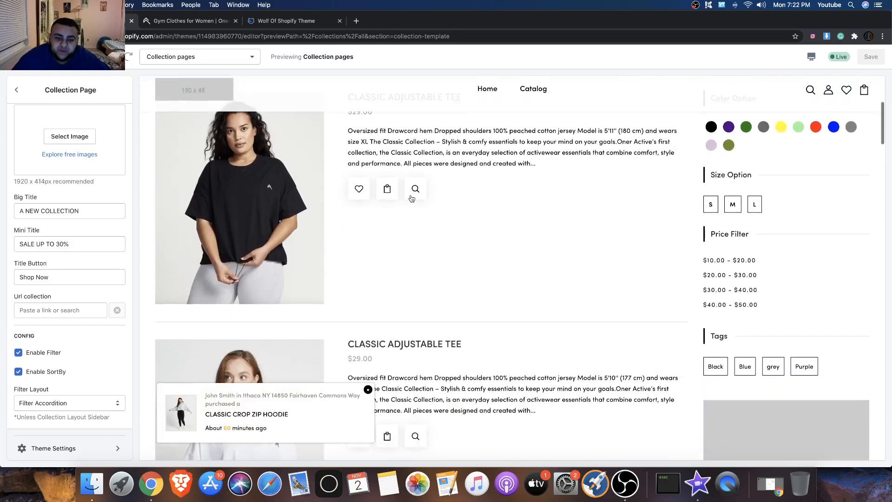
scroll(457, 207, down, 9)
scroll(420, 241, down, 8)
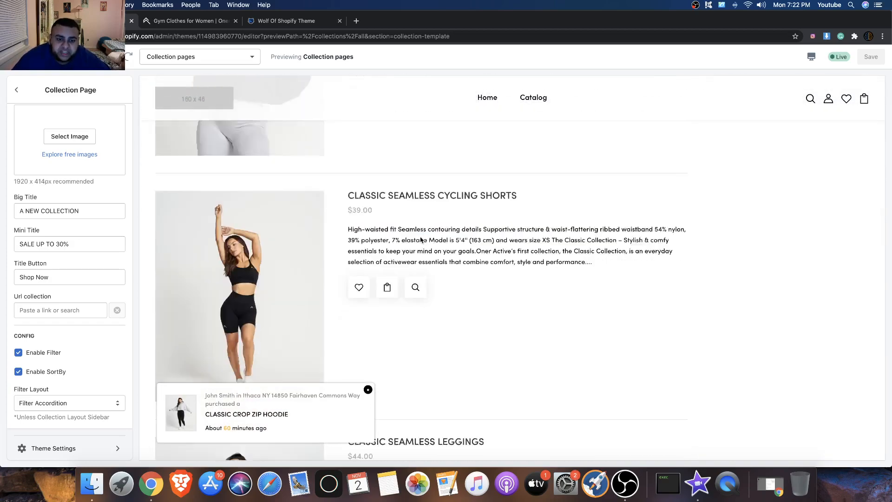
scroll(421, 239, up, 18)
scroll(465, 238, up, 15)
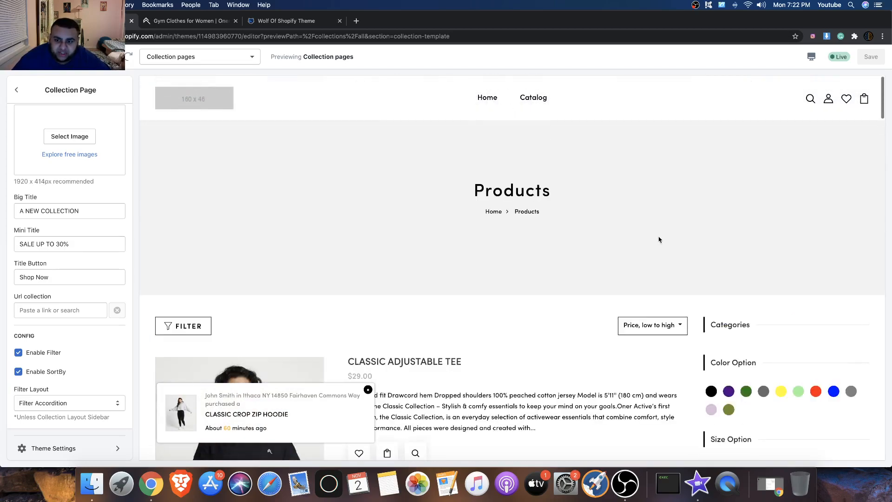
Step: Sort the previewed products by Best Selling and check the order of the product list
click(651, 328)
click(642, 356)
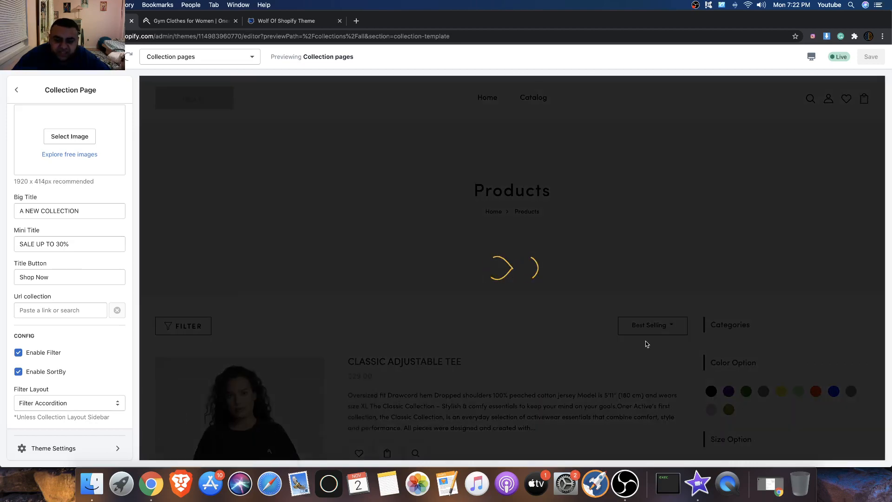
scroll(507, 349, down, 10)
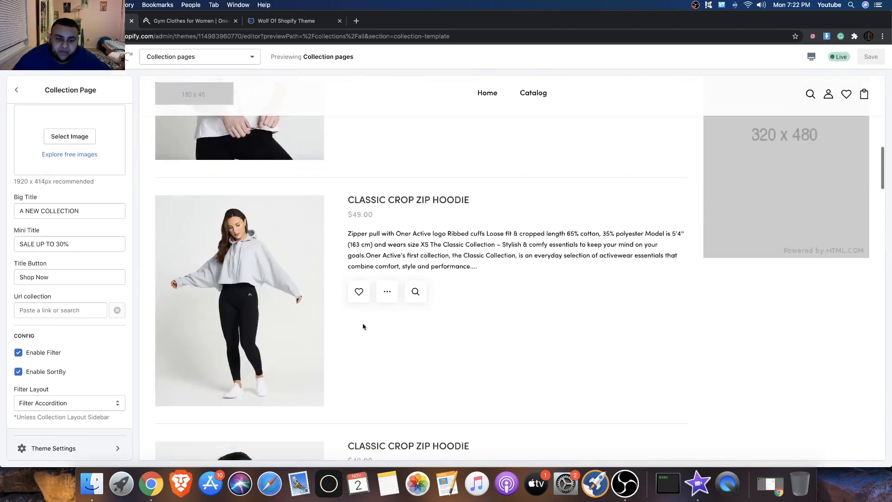
scroll(706, 294, up, 10)
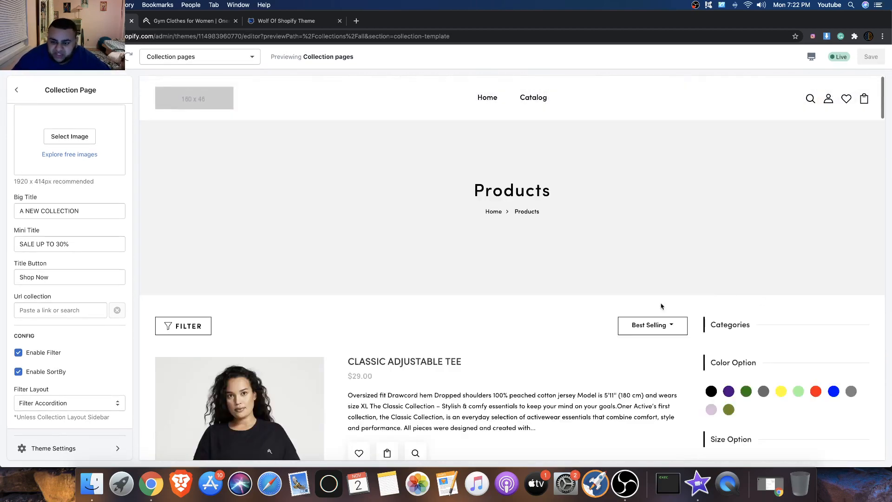
Step: Filter the previewed products by the black color option and examine the filtered product list down to the footer
scroll(618, 363, down, 4)
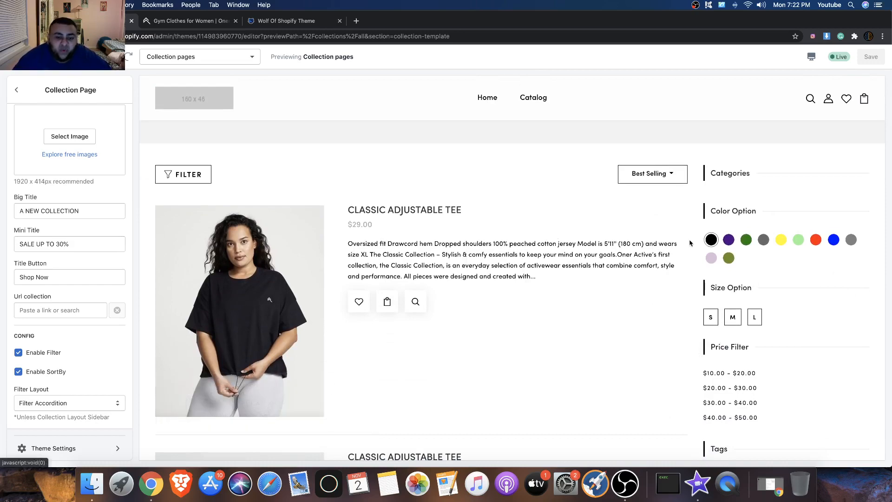
click(712, 240)
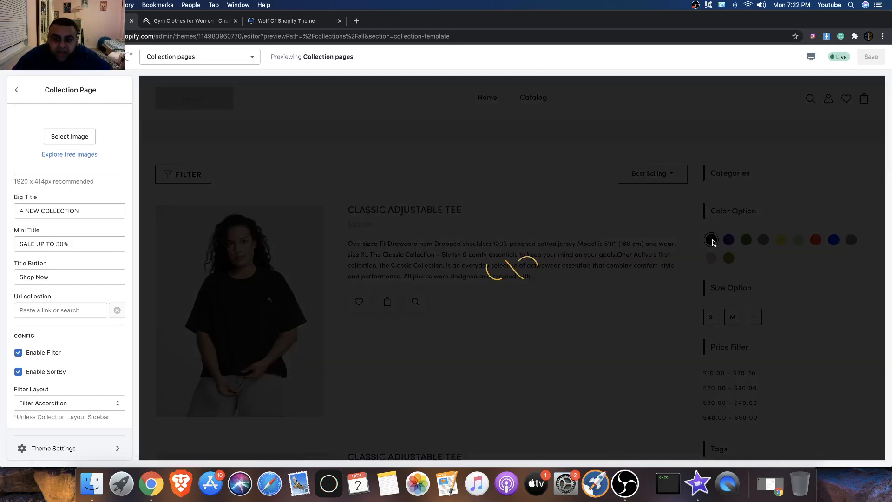
scroll(623, 247, down, 5)
scroll(226, 214, up, 5)
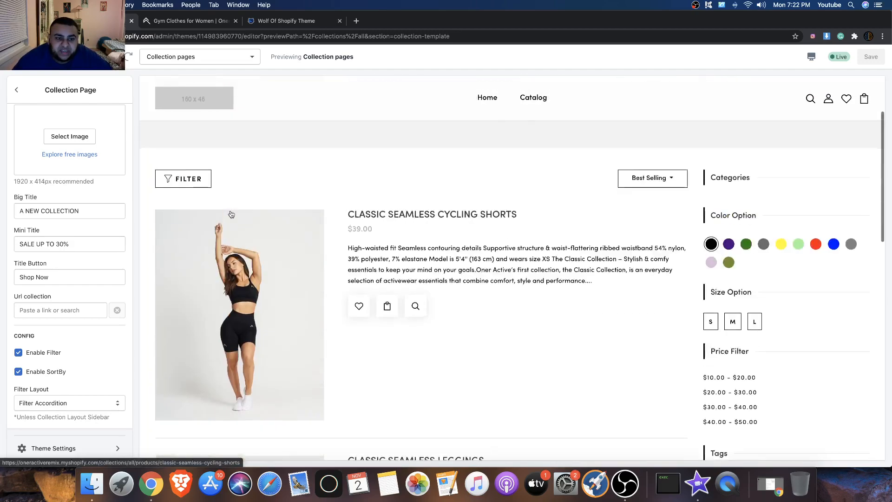
scroll(230, 213, down, 8)
scroll(231, 213, down, 6)
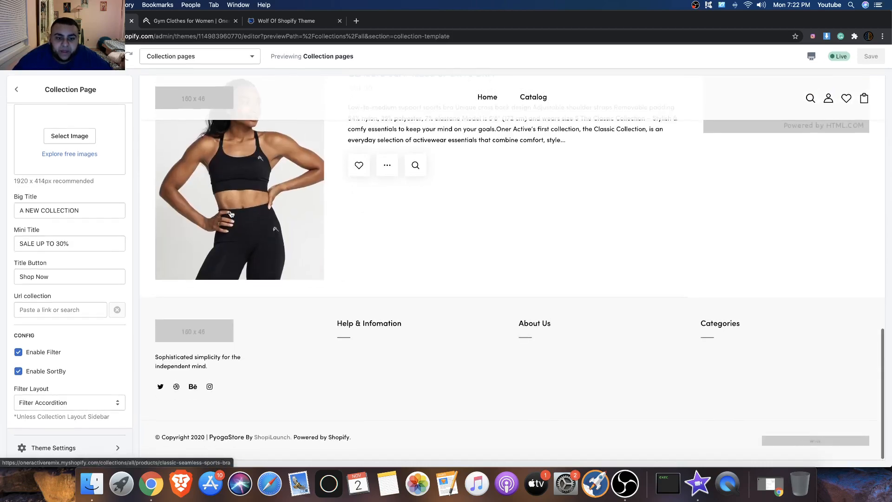
scroll(231, 210, up, 15)
scroll(390, 241, down, 2)
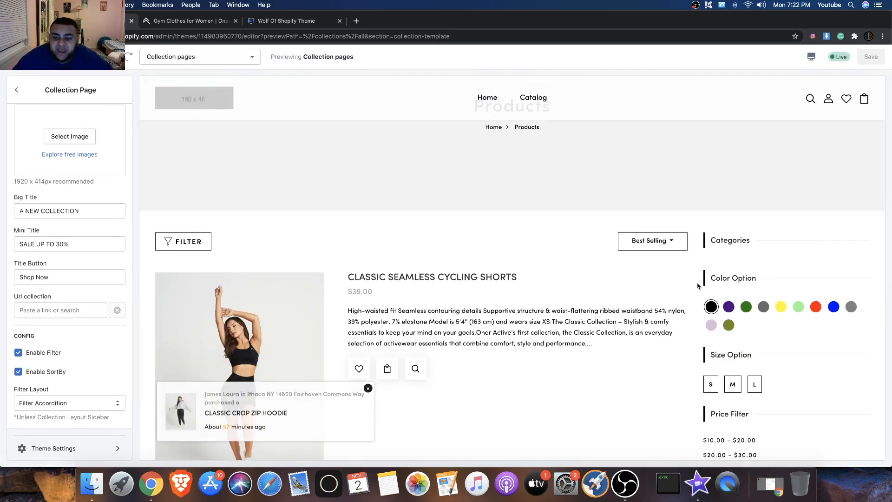
scroll(534, 228, down, 1)
Step: Reload the theme editor to reset the color filter and sorting on the previewed Products page
right_click(498, 225)
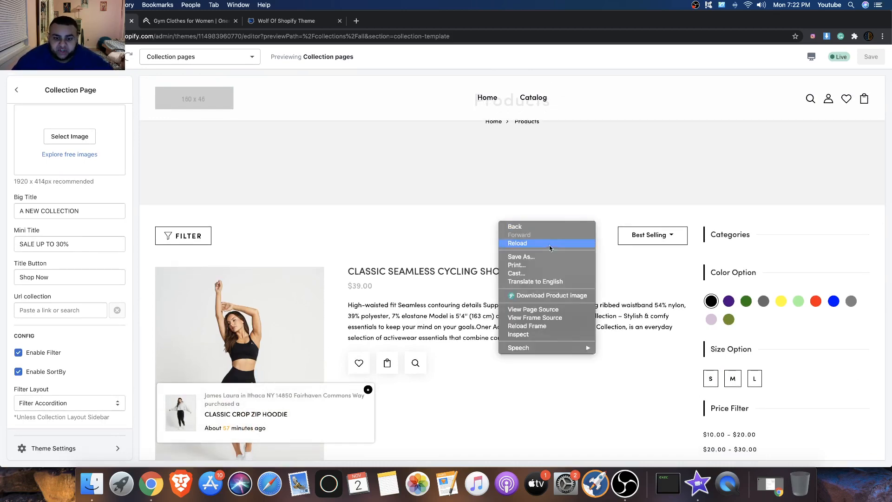
click(549, 244)
scroll(500, 248, down, 2)
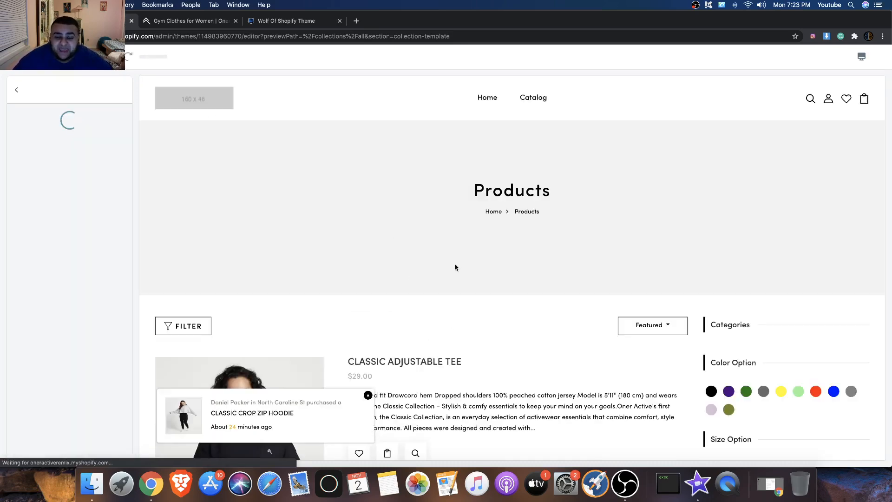
scroll(266, 174, down, 5)
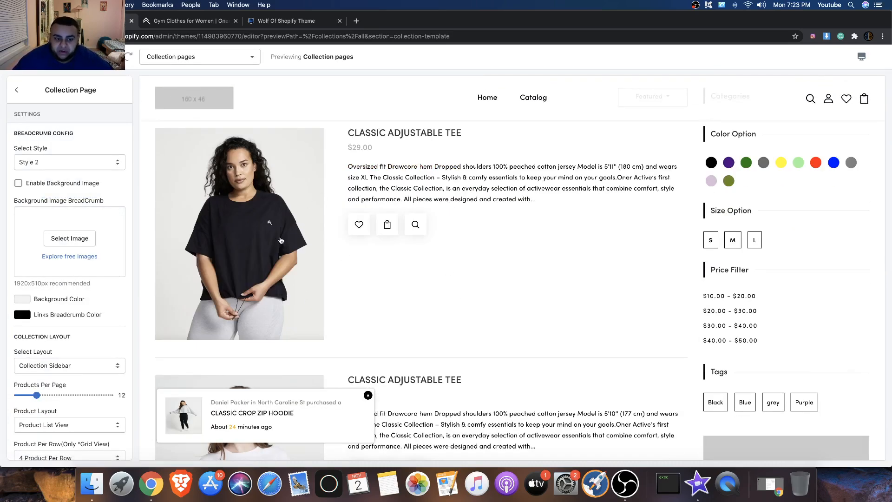
Step: Look through the unfiltered product list on the previewed Products page, from the page header down past the cycling shorts and leggings
scroll(281, 240, down, 8)
scroll(281, 240, down, 5)
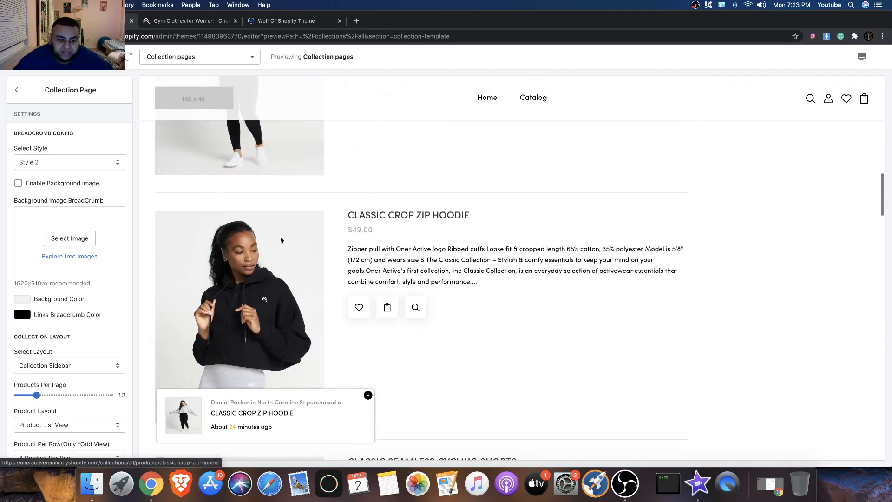
scroll(319, 249, up, 15)
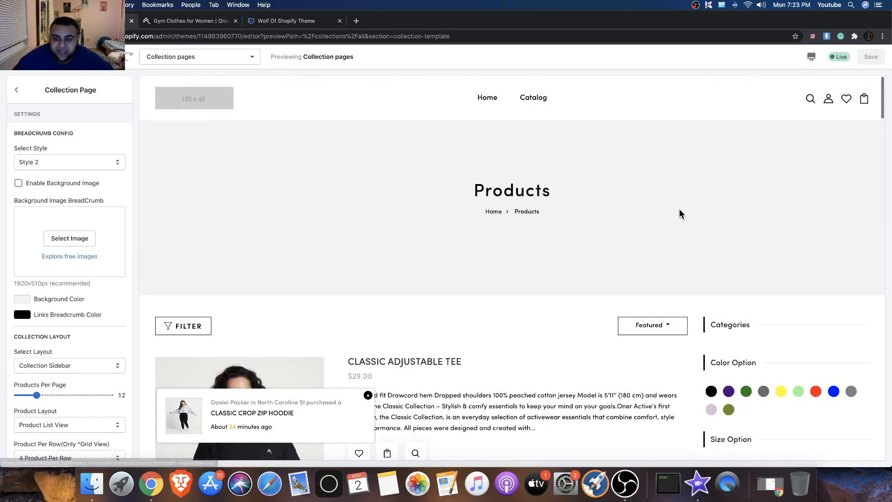
scroll(547, 284, down, 4)
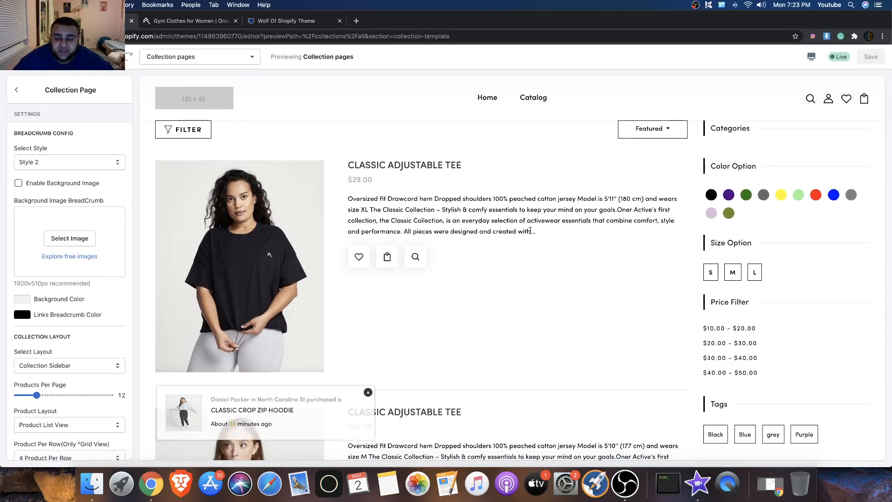
scroll(530, 233, up, 4)
scroll(530, 231, down, 16)
scroll(543, 228, up, 15)
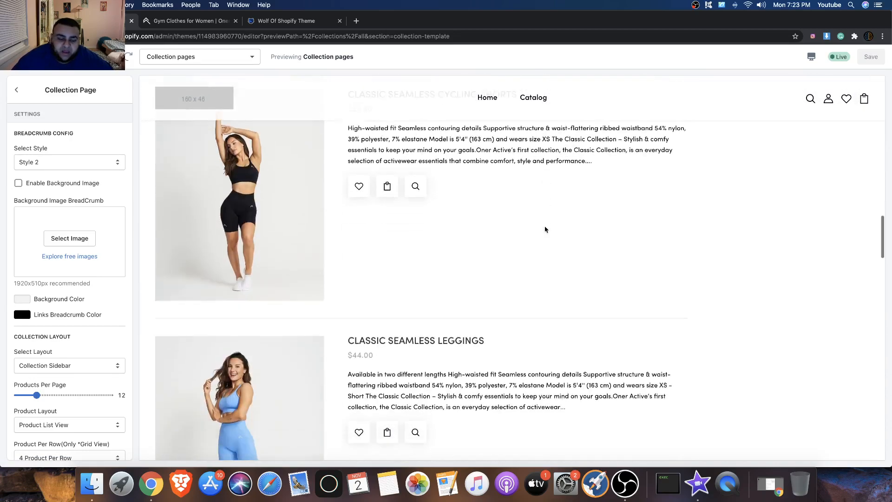
scroll(515, 240, down, 14)
scroll(515, 240, up, 15)
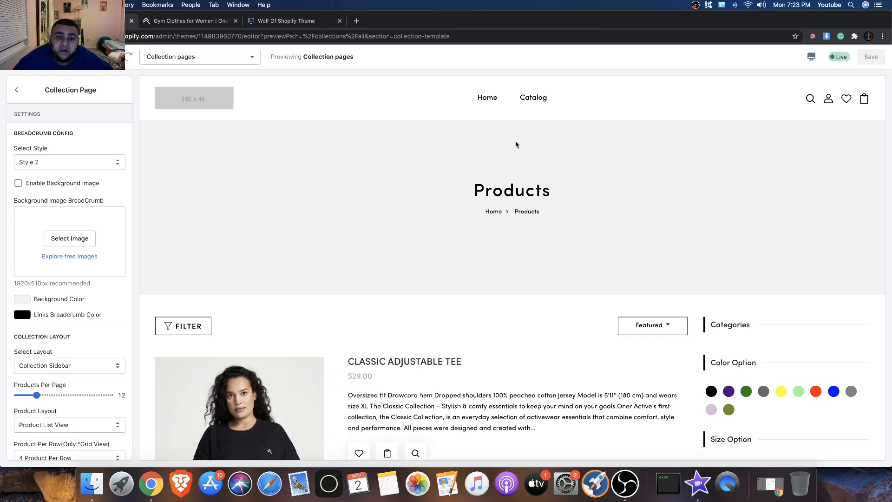
Step: Set the Collection Page breadcrumb style to Style 4, save the theme, and check the category link carousel in the preview
click(84, 163)
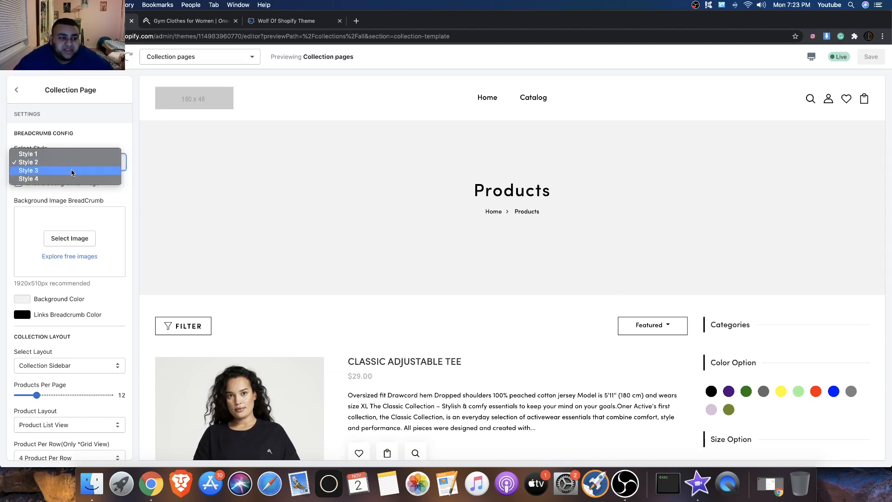
click(59, 179)
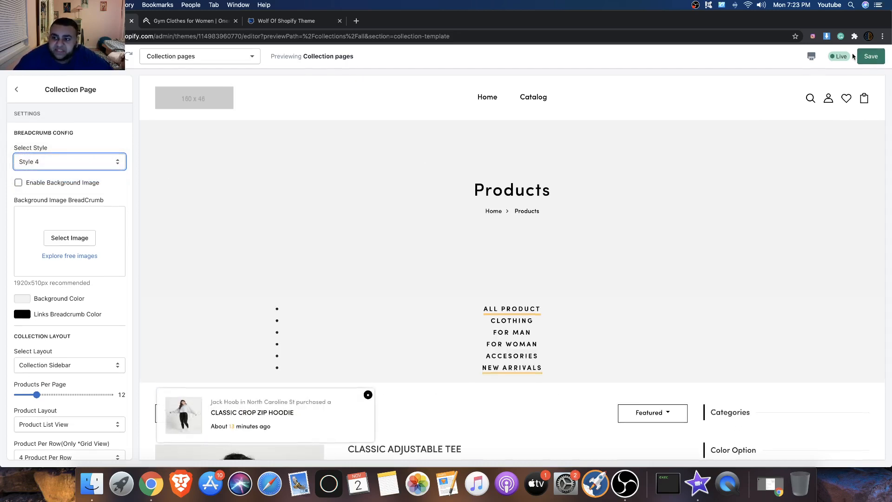
click(871, 56)
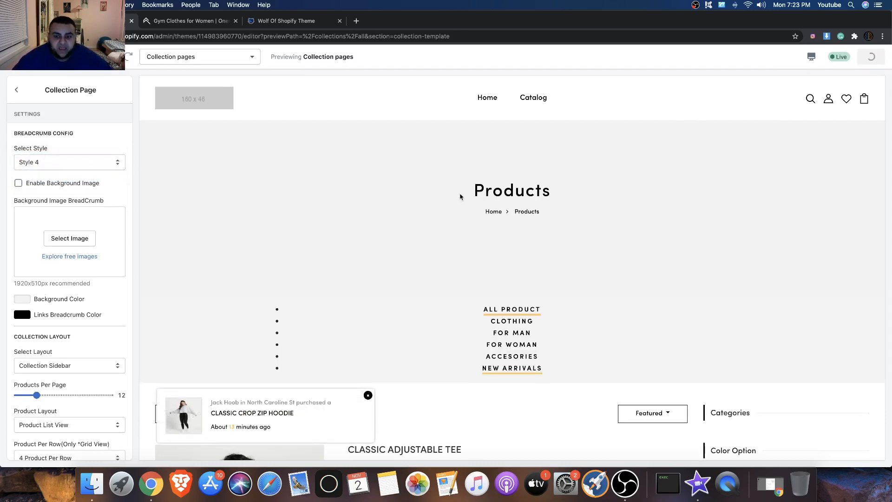
scroll(418, 254, down, 3)
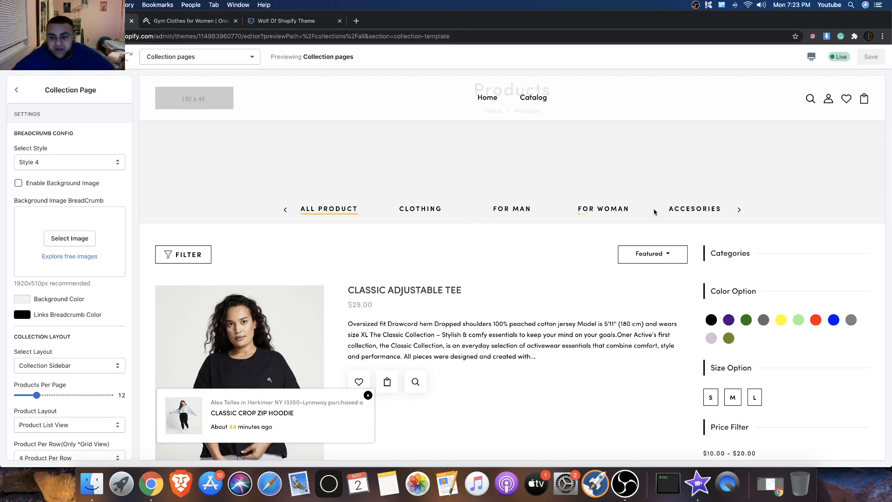
click(738, 210)
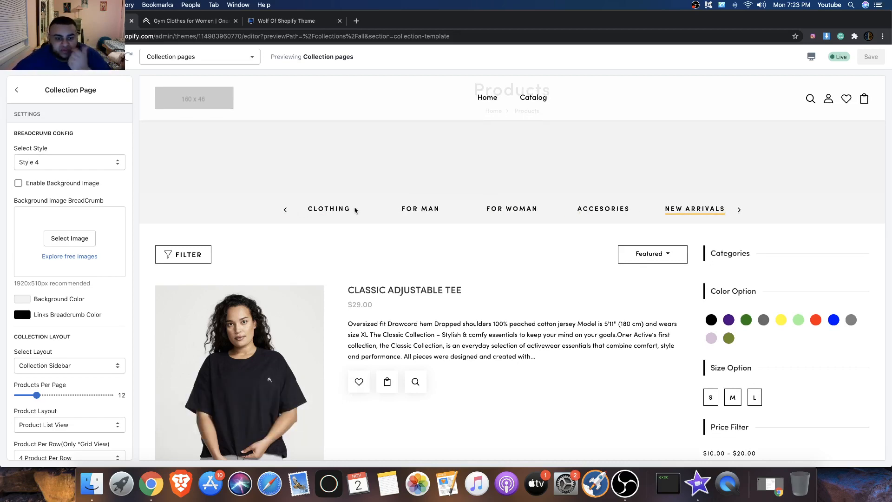
click(285, 210)
Step: Switch to the Oner Active reference store and look through the product grid on its shop page
click(193, 23)
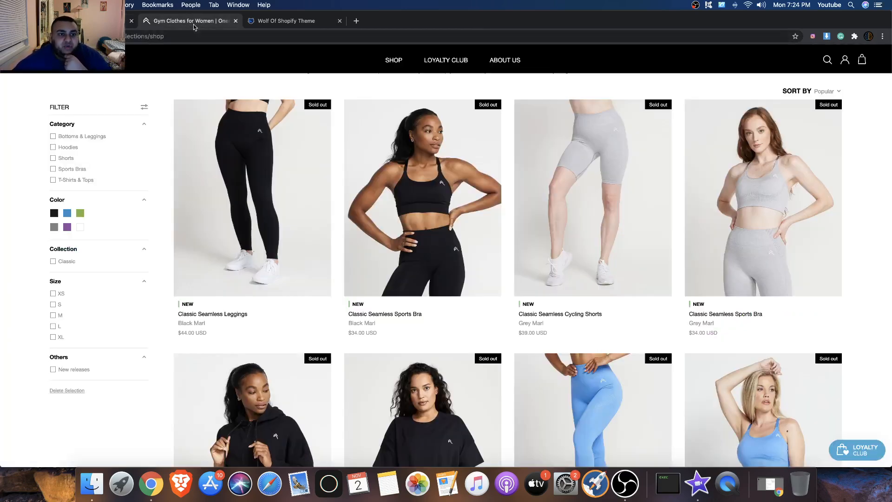
scroll(347, 191, down, 2)
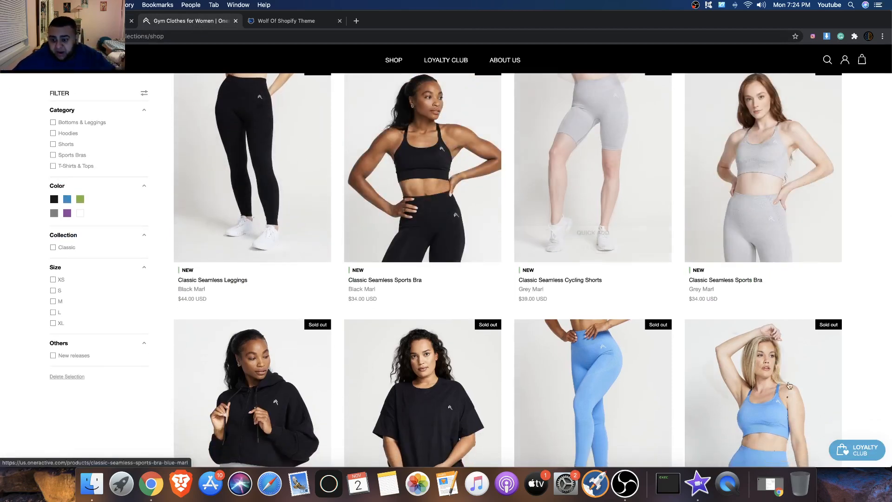
scroll(727, 367, down, 2)
scroll(349, 361, down, 20)
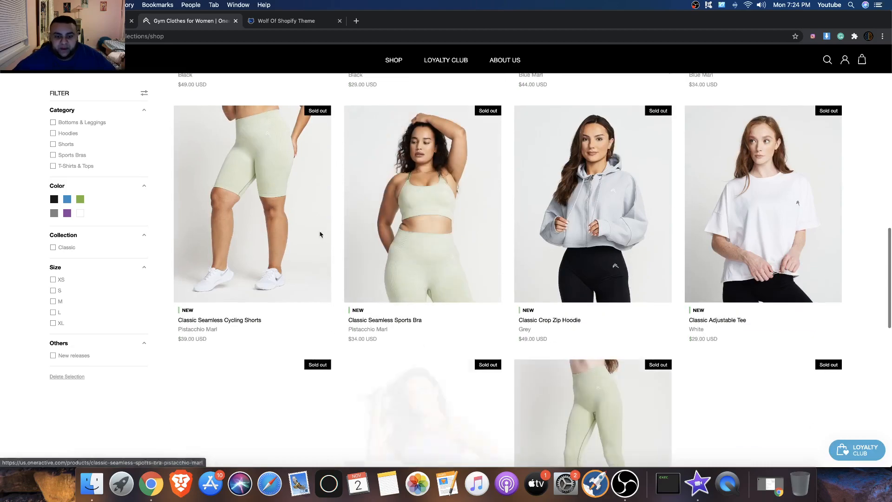
Step: Return to the theme editor and examine the product types in the previewed product list down to the footer
key(ctrl+Tab)
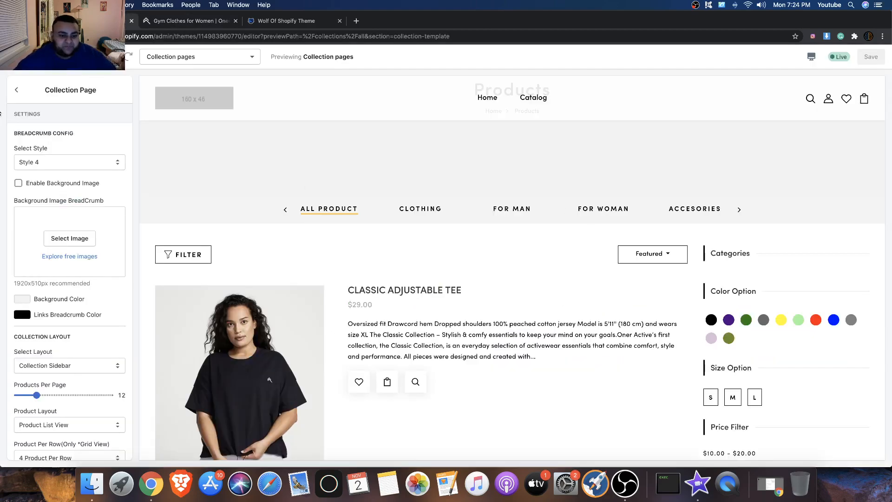
scroll(391, 274, down, 2)
scroll(312, 276, down, 10)
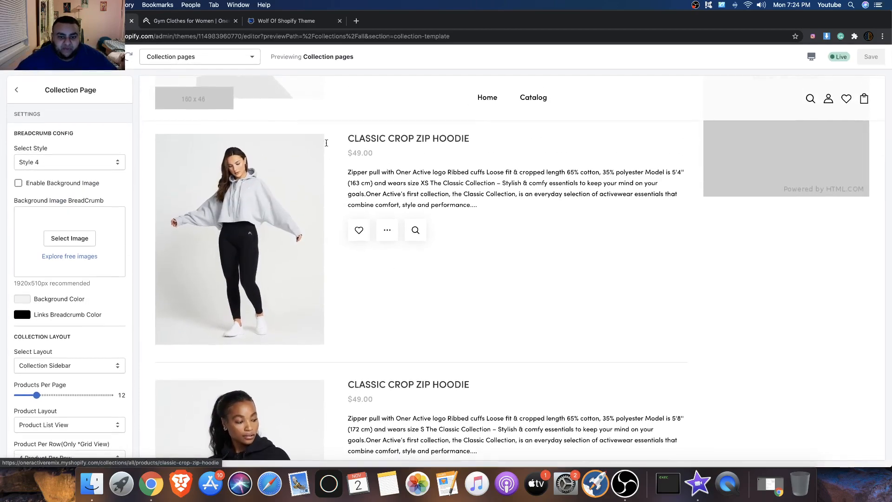
scroll(279, 232, down, 2)
scroll(485, 282, down, 7)
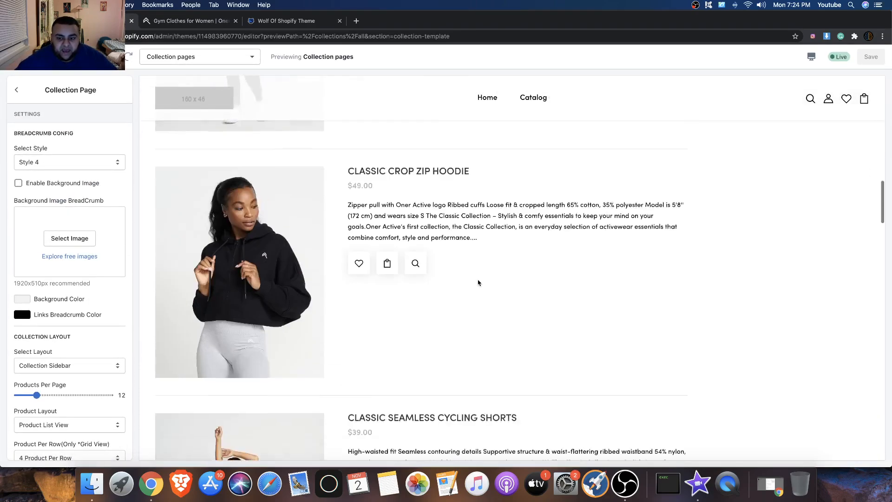
scroll(311, 274, down, 9)
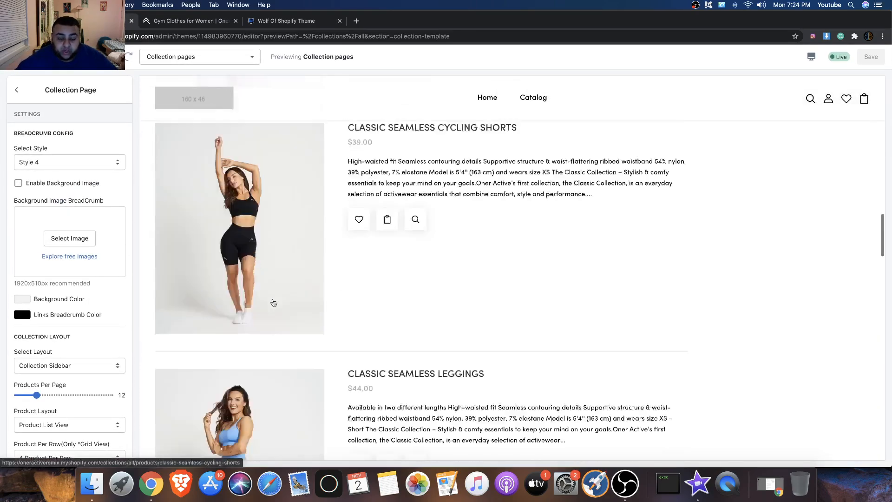
scroll(348, 155, down, 15)
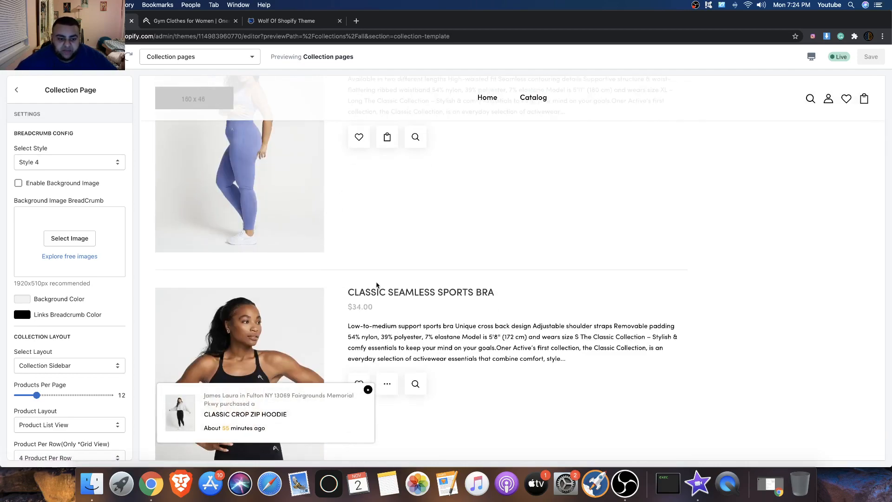
scroll(328, 252, down, 12)
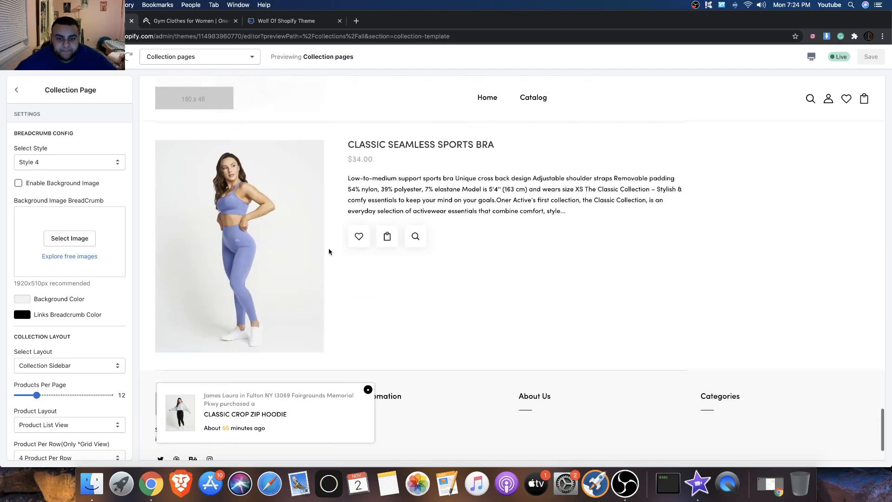
scroll(329, 252, up, 10)
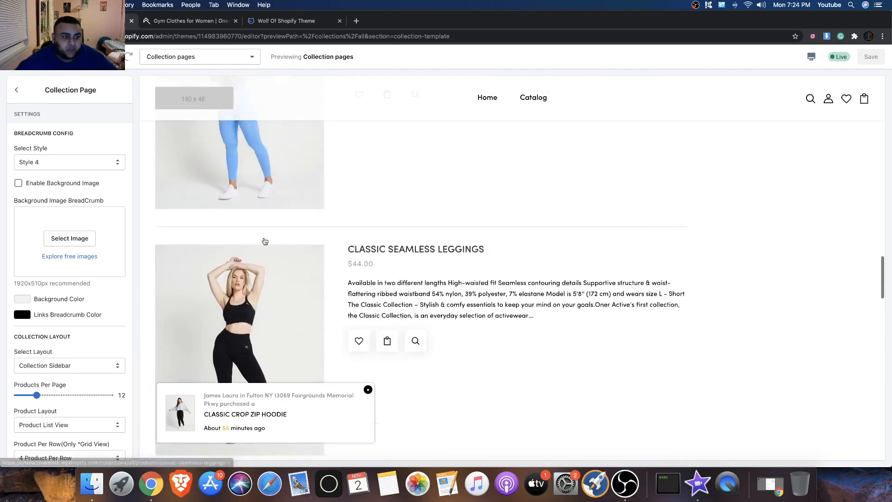
scroll(498, 207, up, 15)
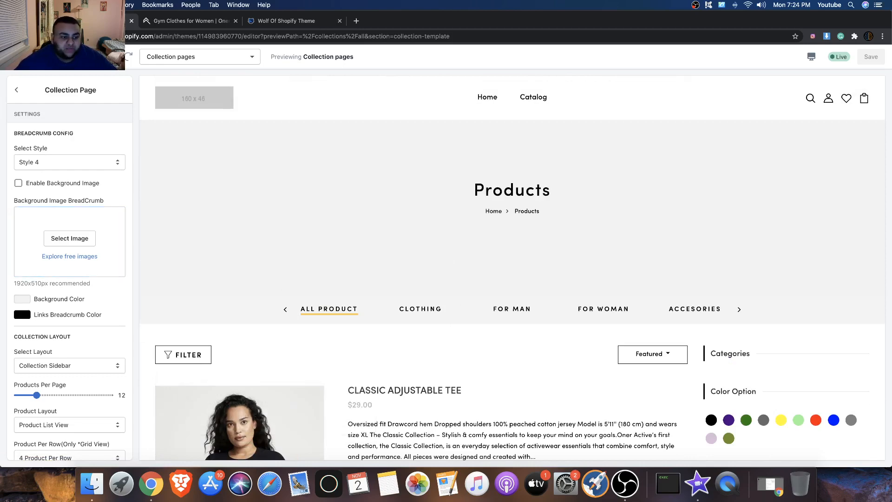
Step: Open the theme settings for the breadcrumb category links and rename the Clothing title to SHIRTS
scroll(61, 234, down, 3)
scroll(61, 234, down, 5)
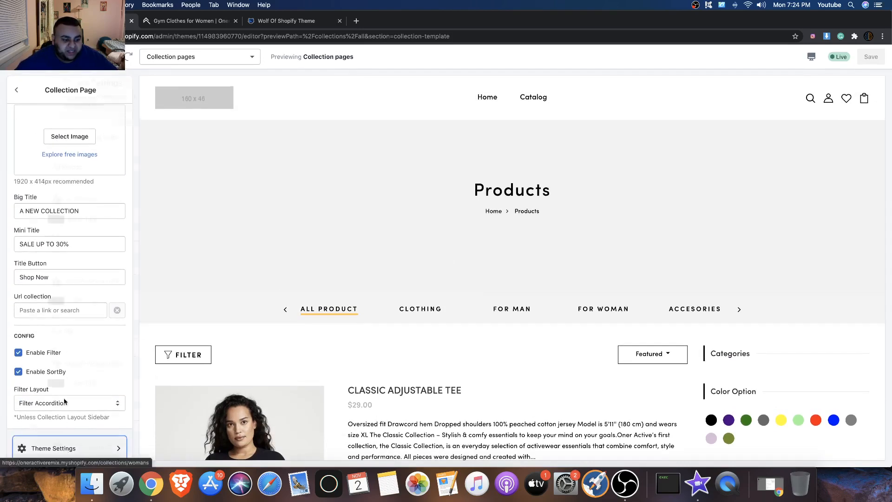
click(56, 448)
scroll(65, 364, up, 3)
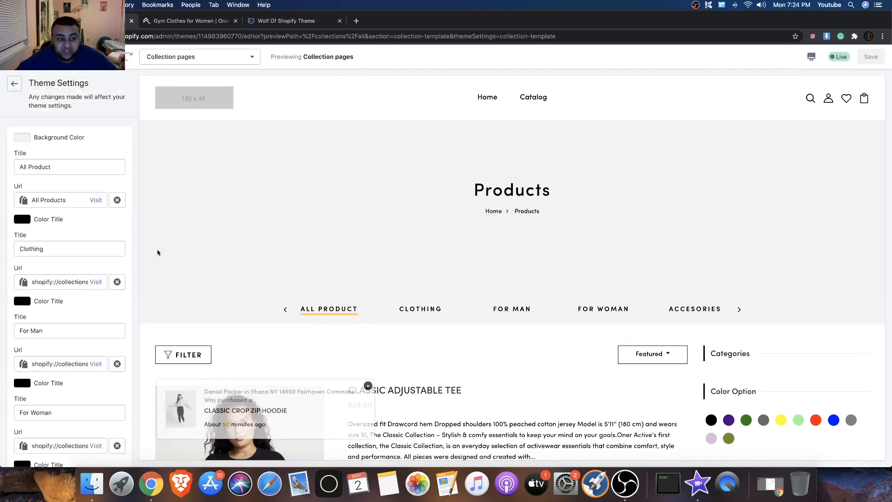
double_click(76, 170)
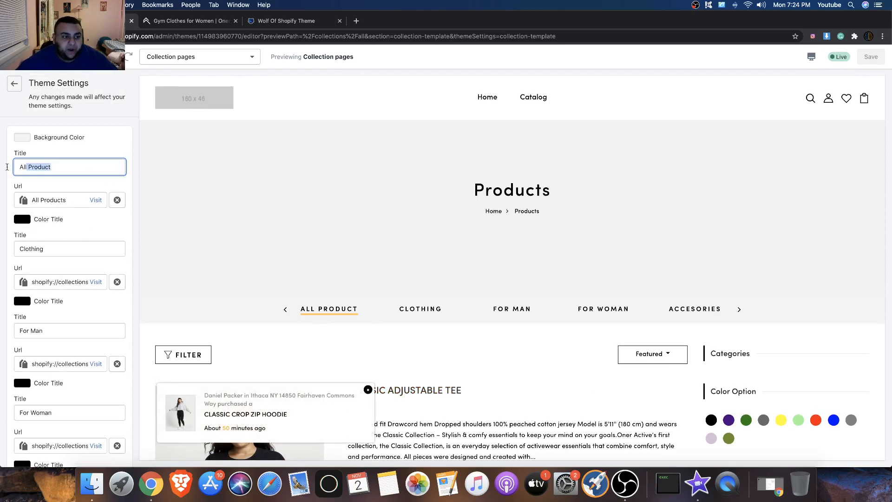
double_click(88, 252)
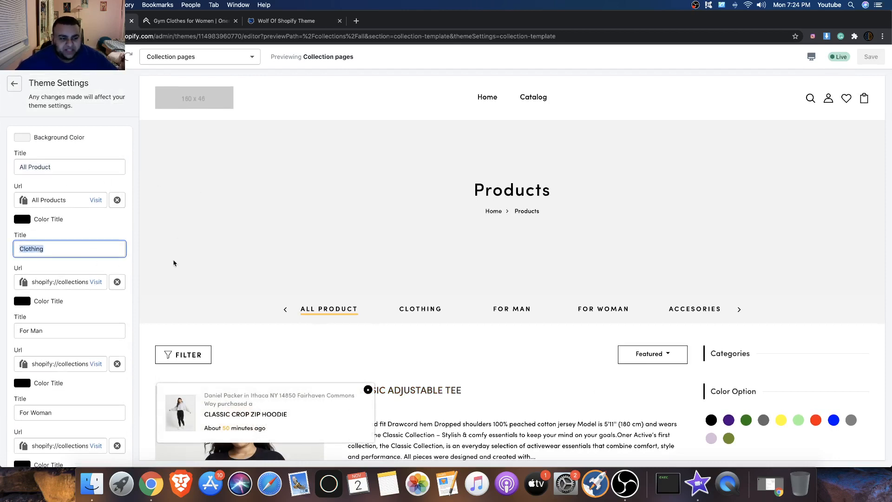
key(BackSpace)
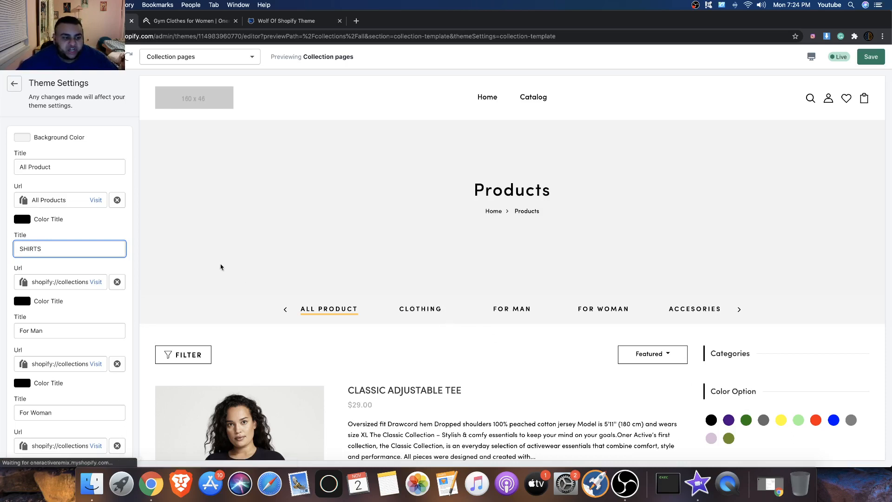
text(SHIRTS)
click(110, 316)
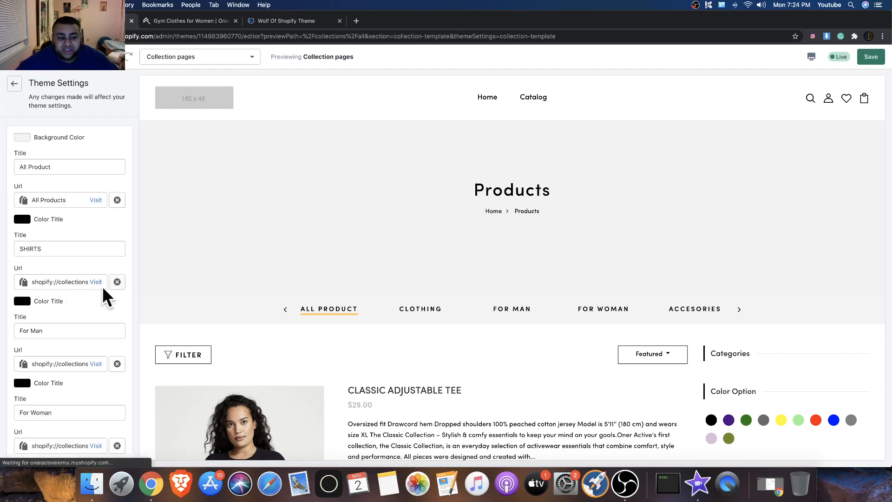
Step: Check the previewed products for the next product type and rename the For Man category title to HOODIE
scroll(72, 316, down, 2)
scroll(72, 316, down, 1)
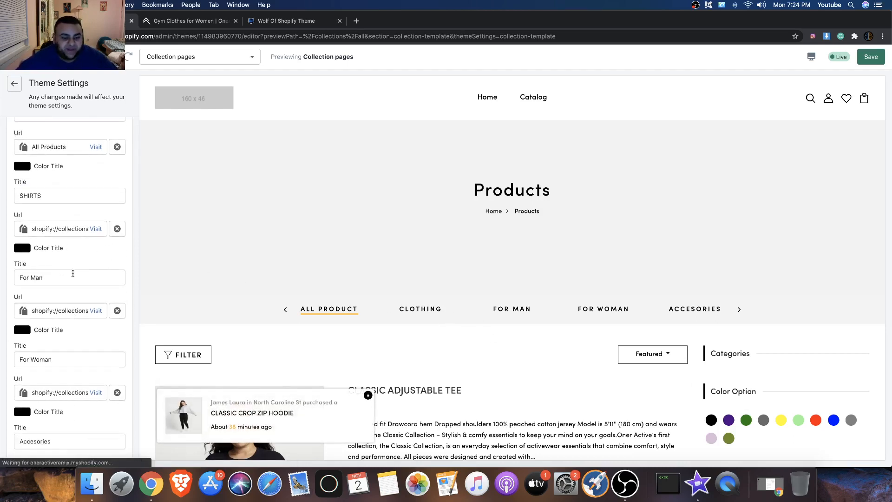
scroll(249, 312, down, 10)
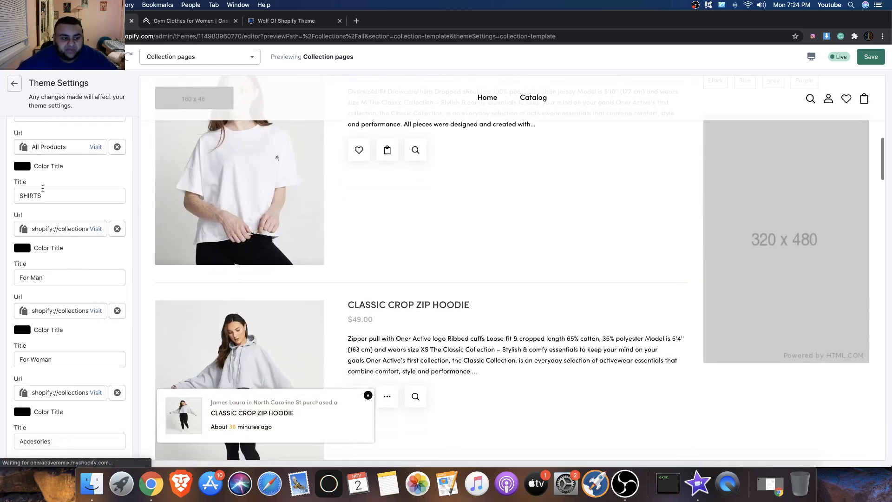
drag(57, 276, 17, 274)
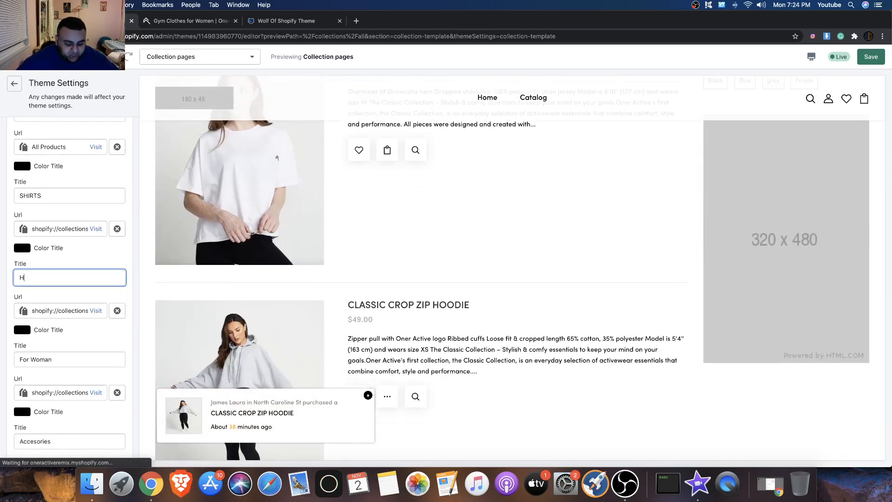
text(HOODIE)
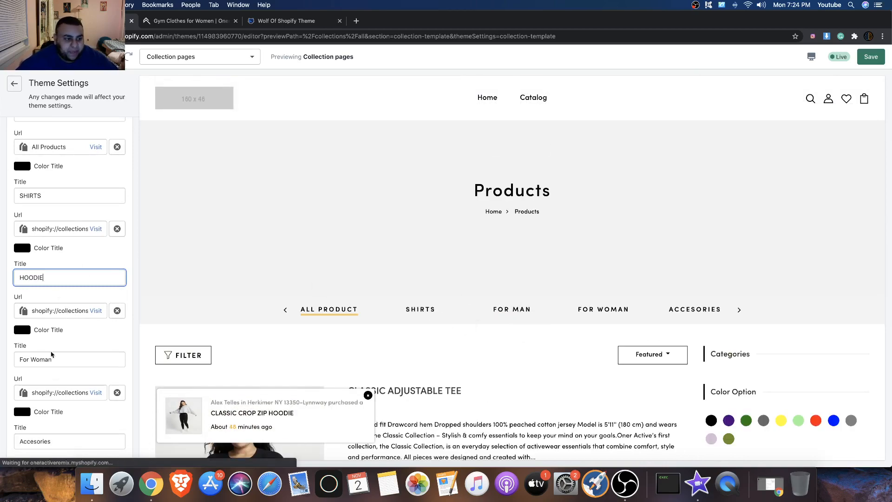
Step: Look further down the previewed product list and rename the For Woman category title to SHORTS
scroll(368, 394, down, 10)
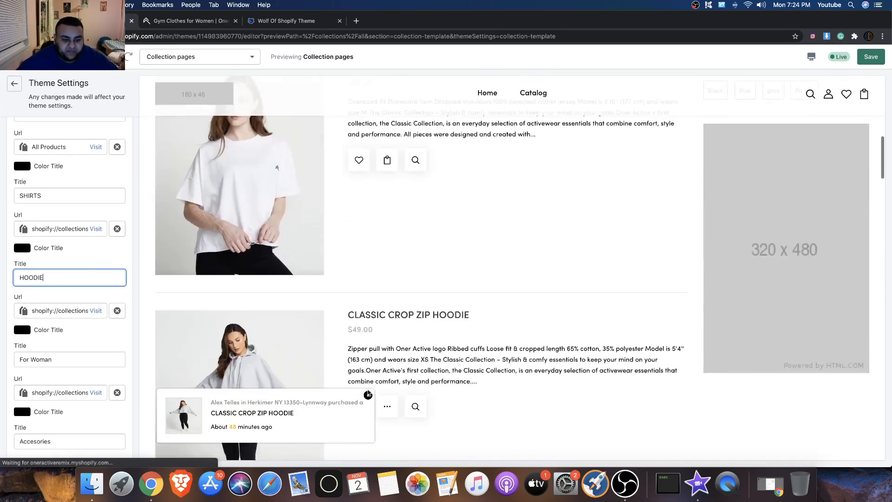
scroll(368, 394, down, 5)
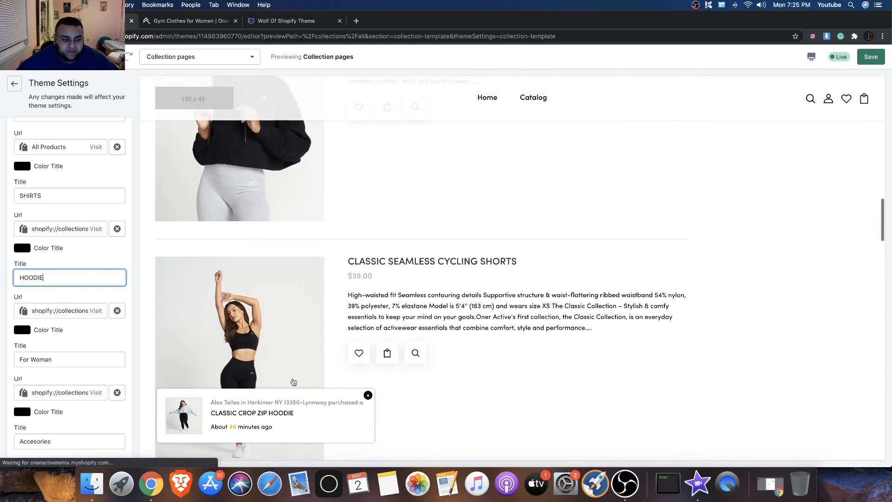
triple_click(60, 359)
key(BackSpace)
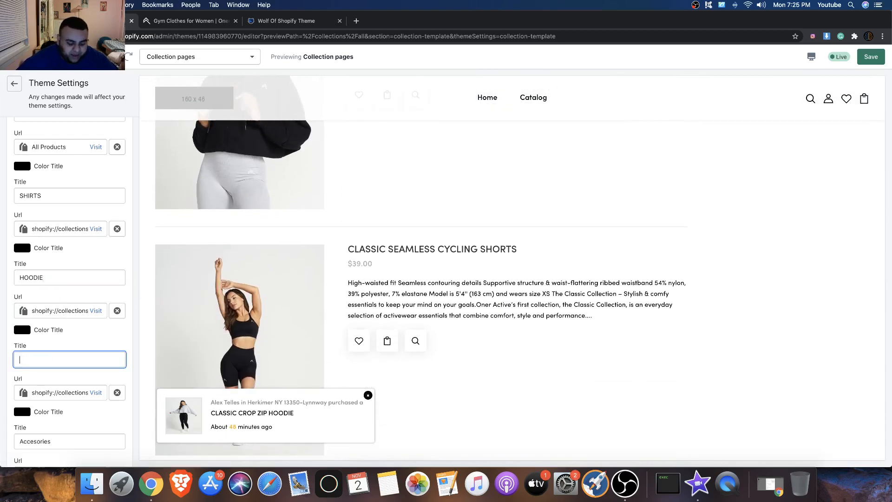
text(SHORTS)
scroll(325, 360, down, 10)
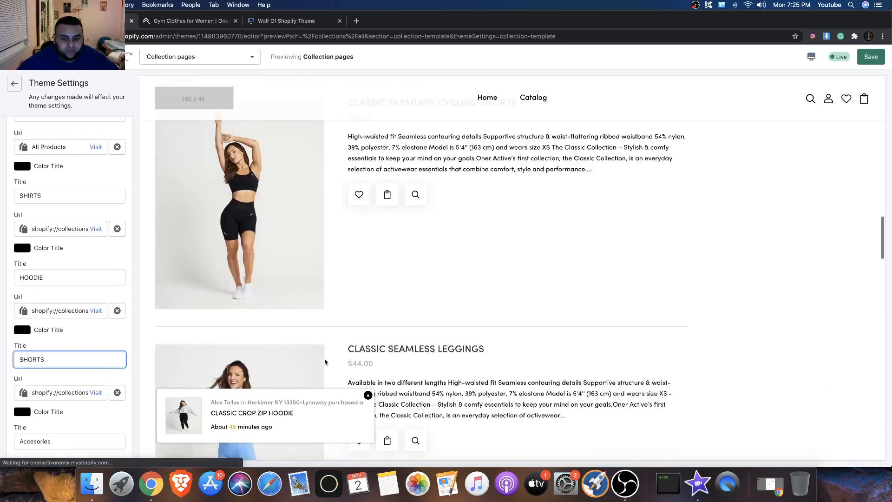
Step: Check the next product type in the previewed product list and rename the Accesories category title to LEGGINGS
scroll(75, 415, down, 2)
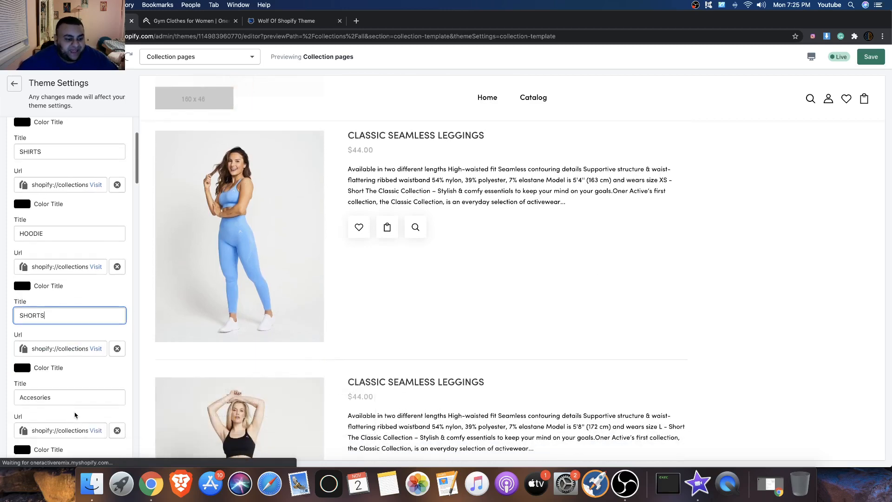
triple_click(55, 395)
text(LEGGINGS)
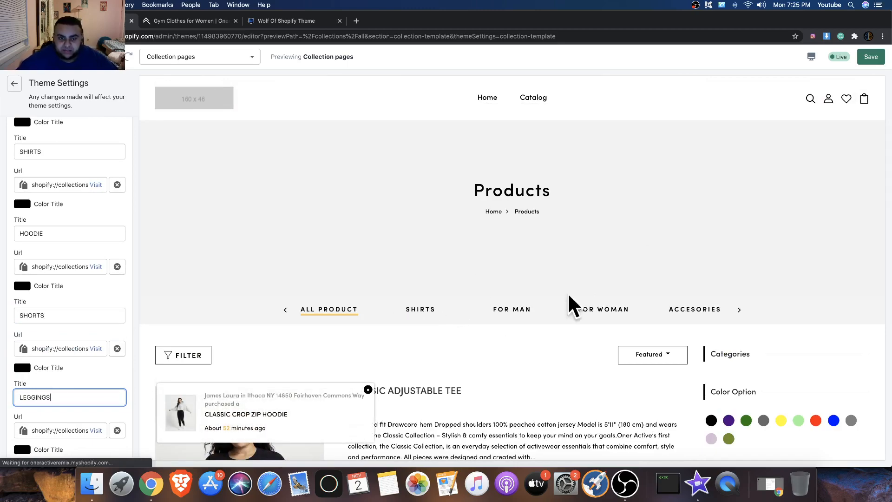
Step: Look further down the previewed product list, rename the New Arrivals category title to BRA's and save the theme
scroll(342, 319, down, 15)
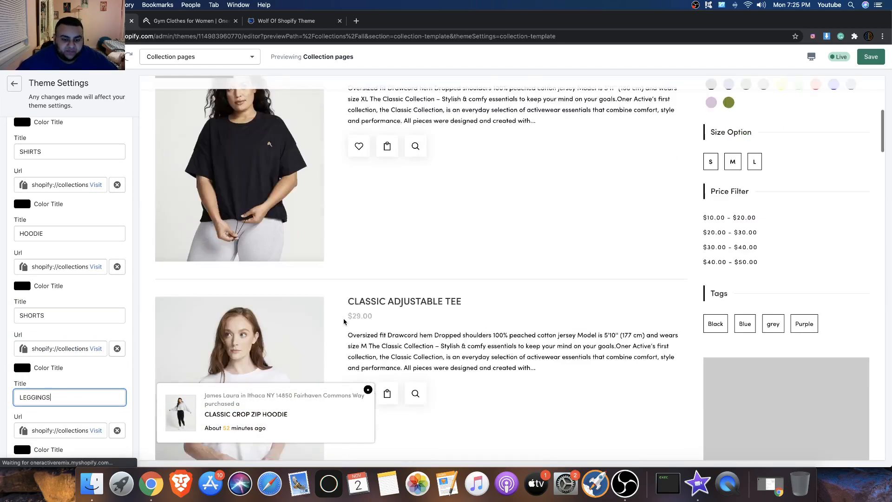
scroll(344, 321, down, 6)
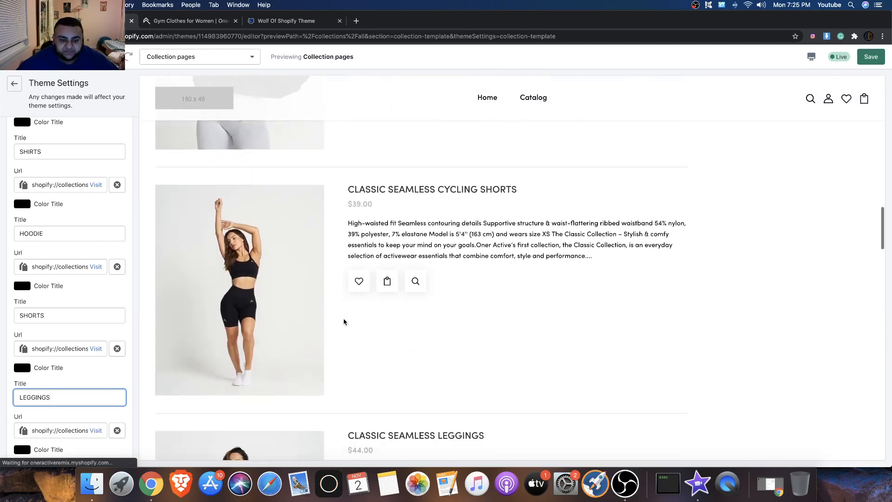
scroll(416, 316, down, 7)
scroll(414, 318, down, 15)
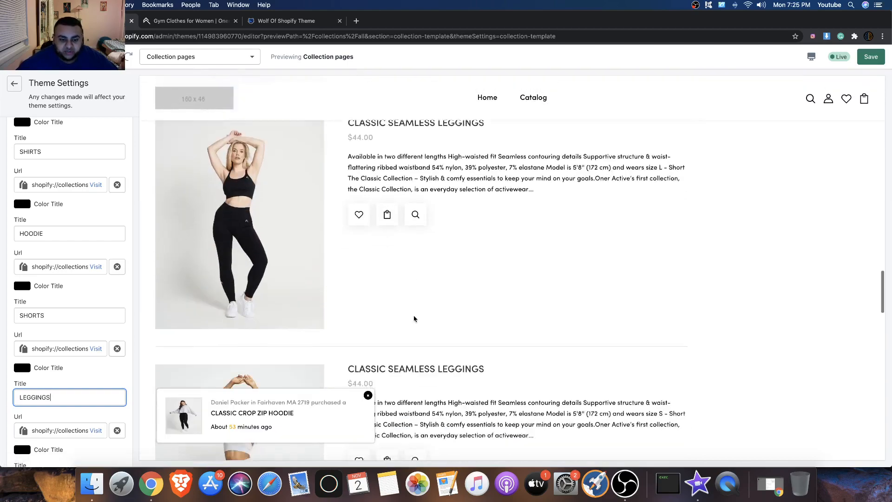
scroll(414, 318, down, 4)
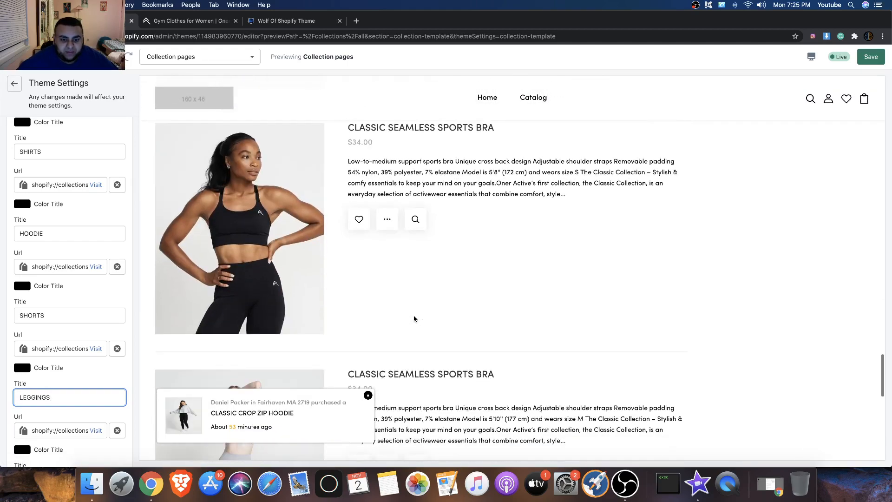
key(Tab)
key(Tab)
key(Tab)
key(Tab)
key(Tab)
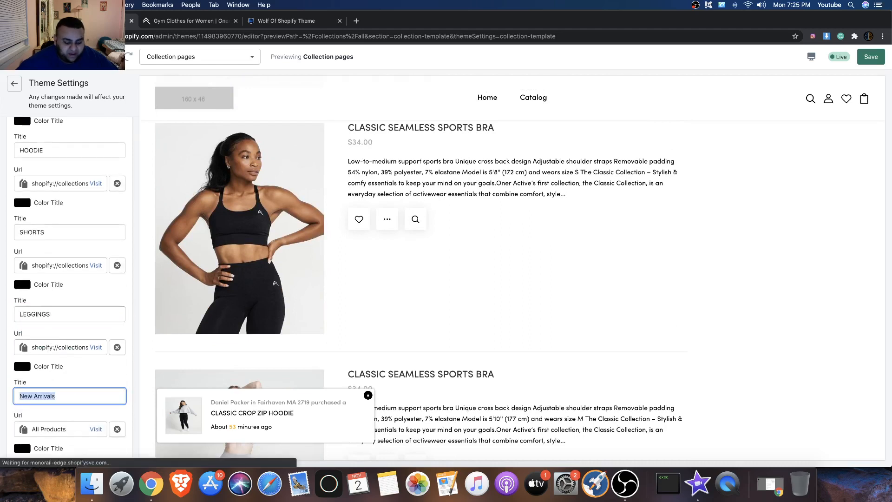
key(BackSpace)
text(BRA)
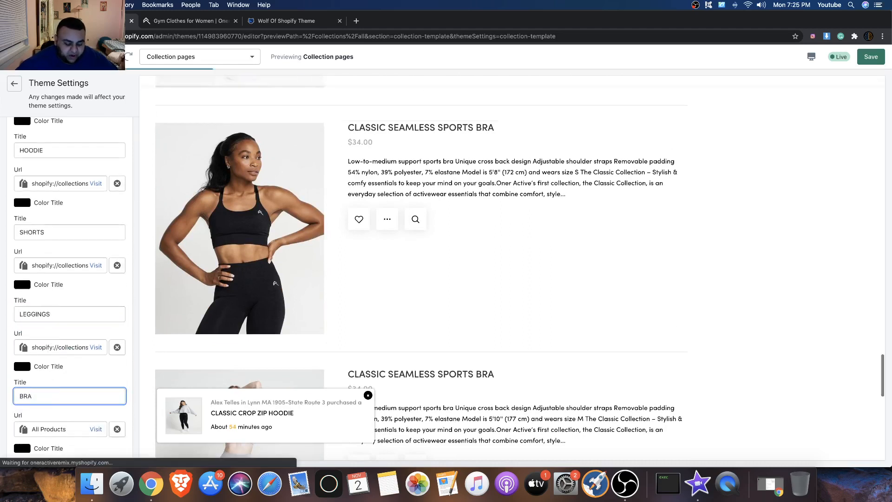
text('s)
scroll(412, 274, up, 20)
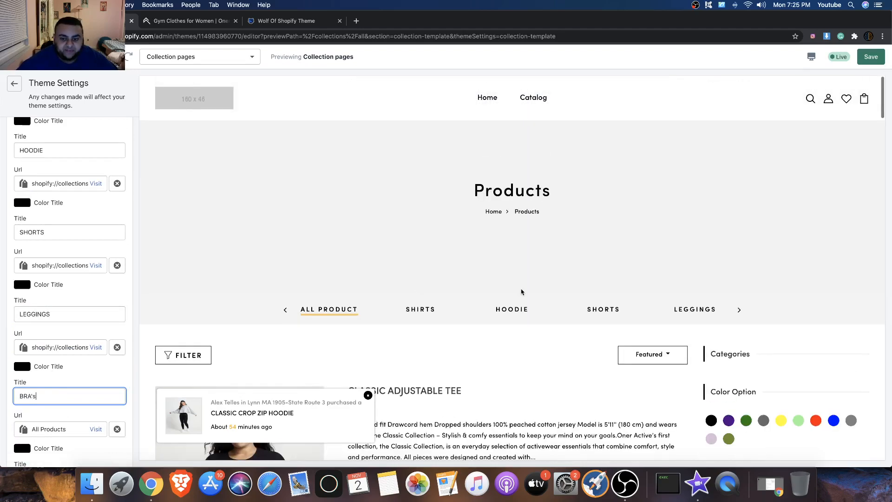
click(871, 57)
Step: Change the HOODIE category title to the plural HOODIES in the breadcrumb link settings
scroll(92, 305, down, 15)
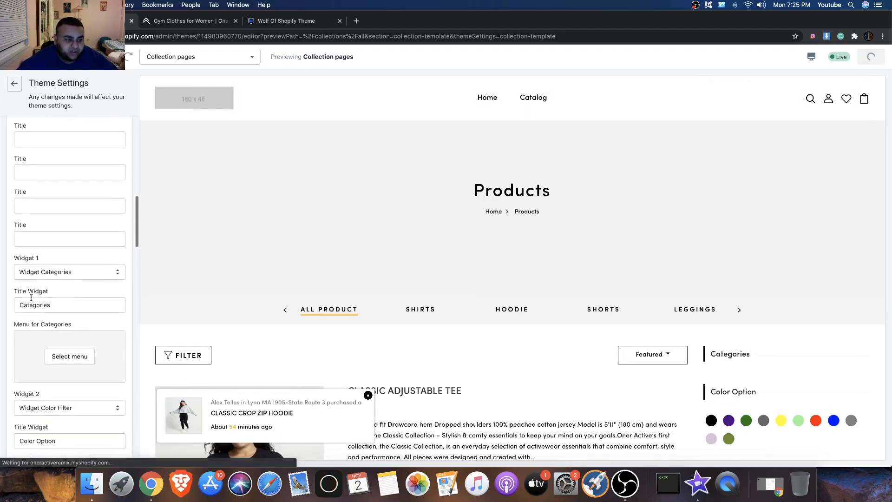
scroll(61, 283, down, 8)
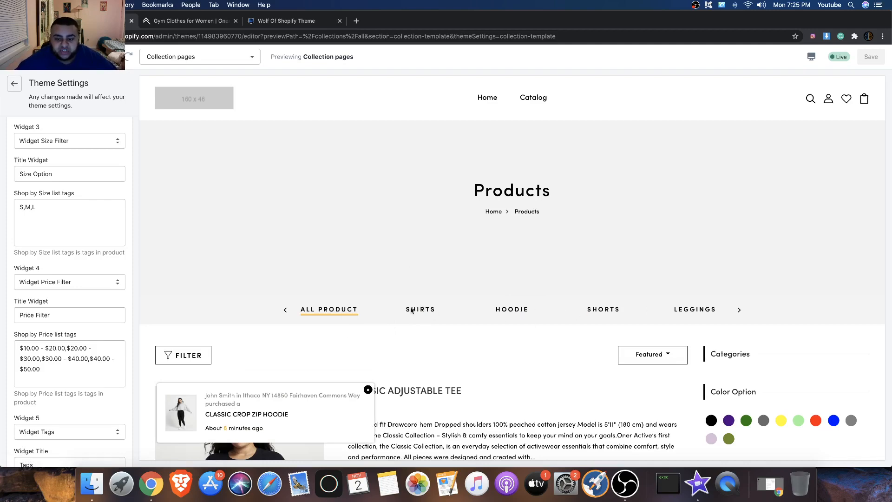
scroll(65, 251, down, 10)
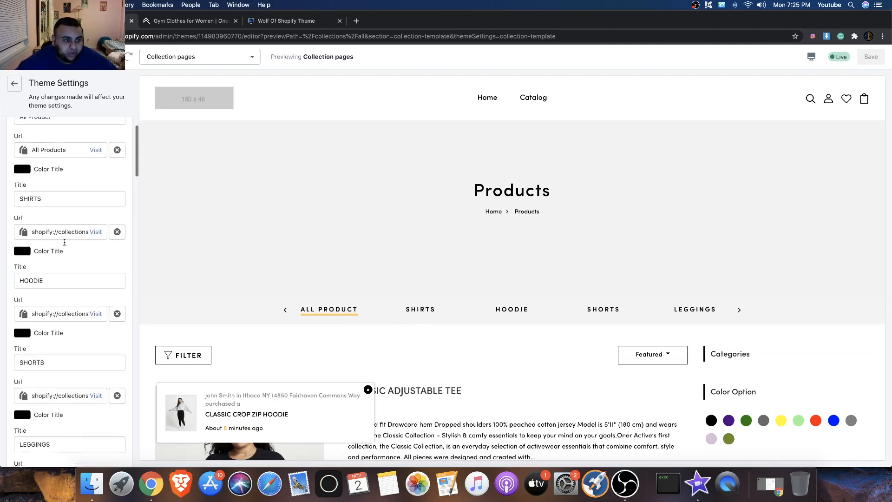
click(54, 268)
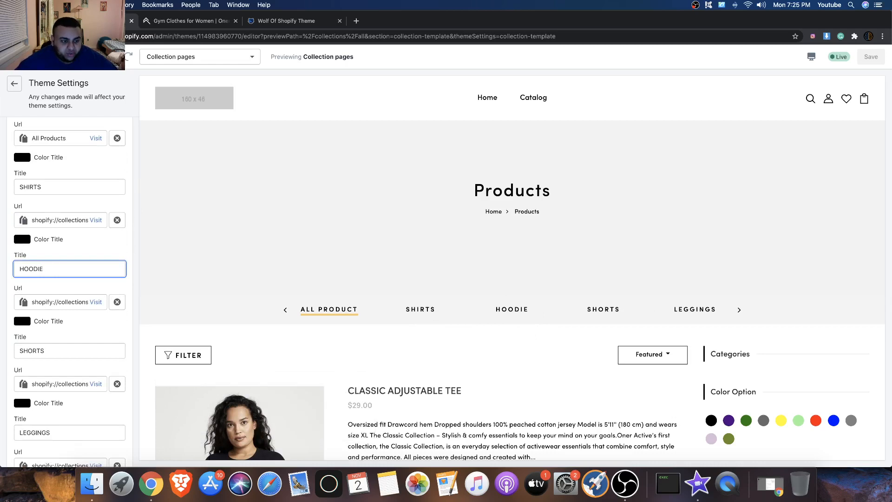
text(S)
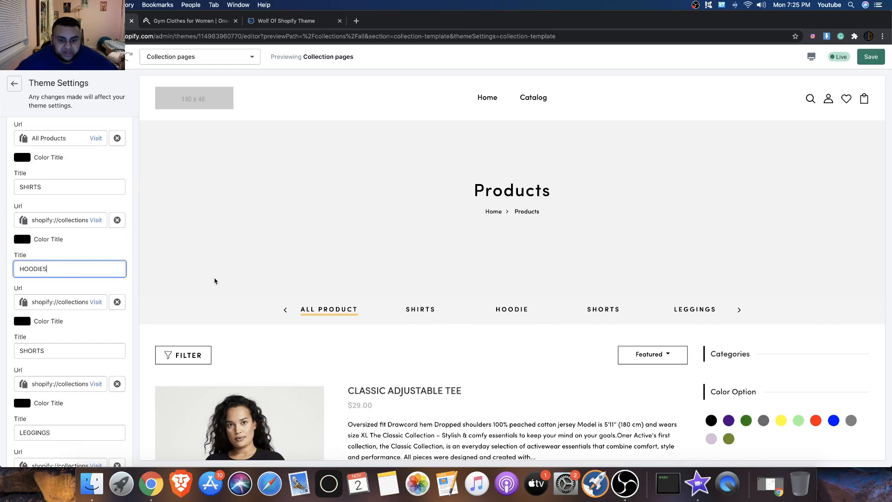
Step: Change the first category title, All Product, to All Products
click(69, 138)
click(41, 179)
scroll(42, 178, up, 3)
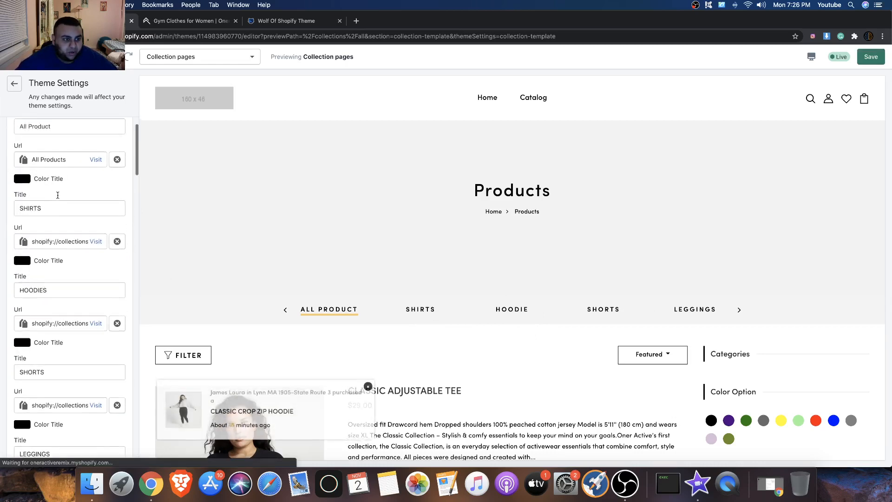
click(67, 165)
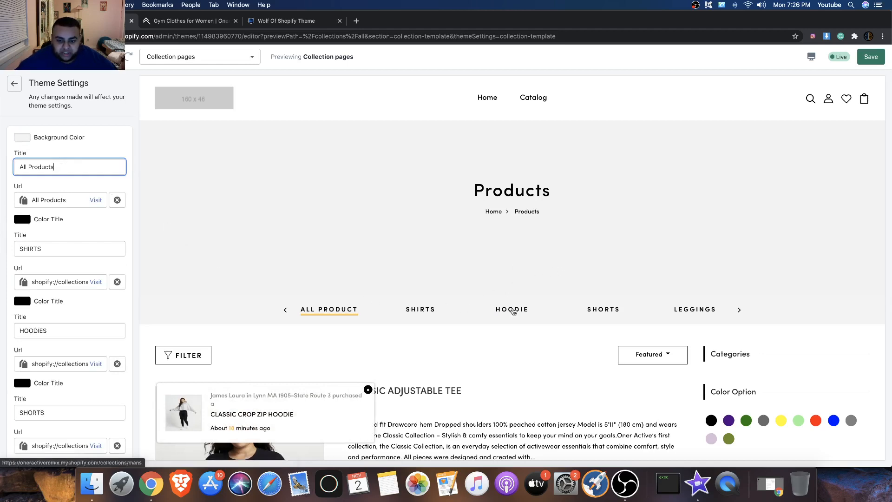
Step: Advance the previewed category links to the last one, correct the BRA's title to BRAS and save the theme
click(739, 309)
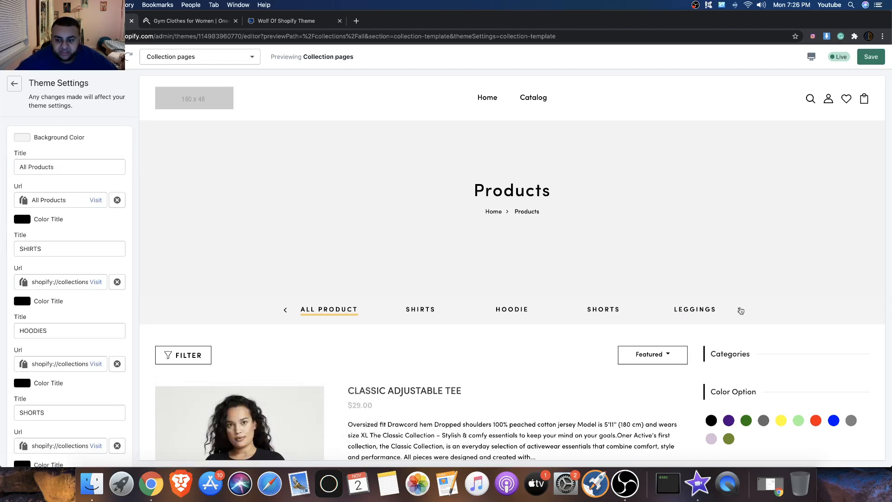
click(697, 315)
scroll(410, 313, down, 2)
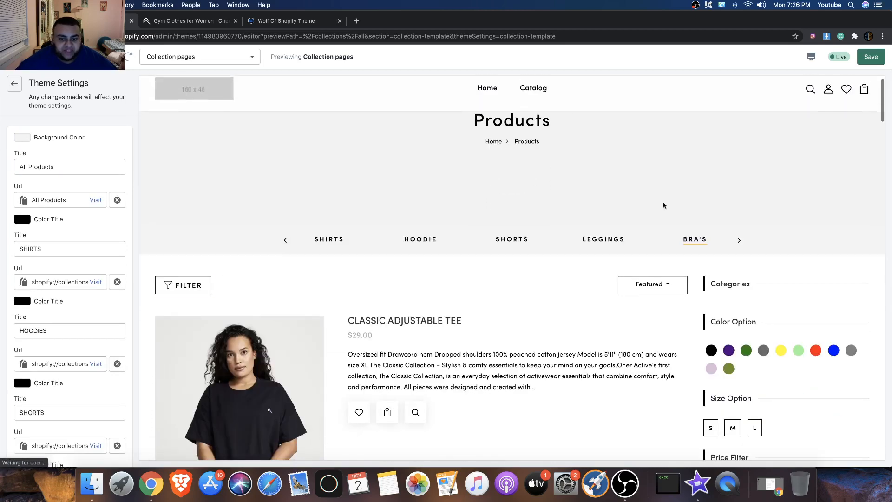
scroll(36, 261, down, 10)
scroll(40, 273, up, 5)
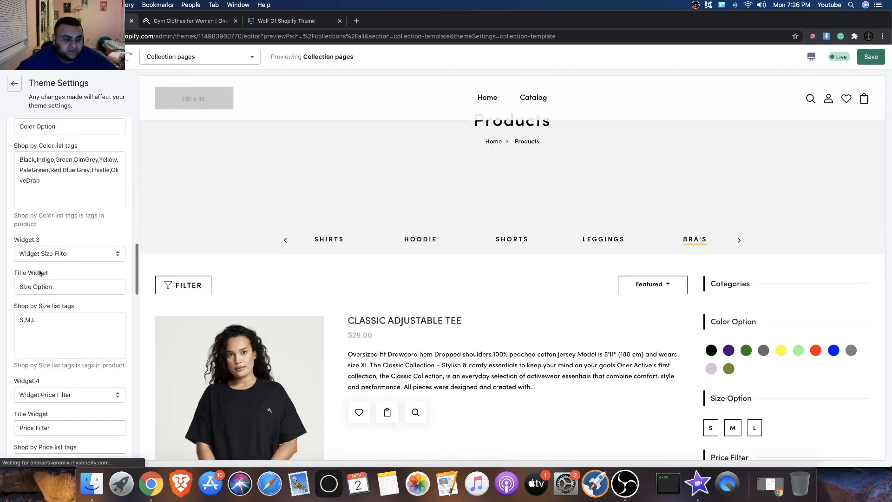
scroll(40, 274, up, 6)
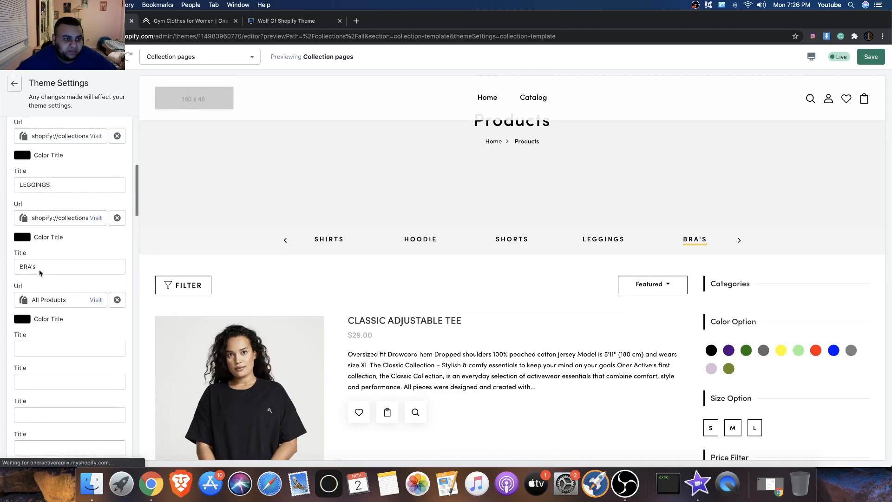
click(45, 274)
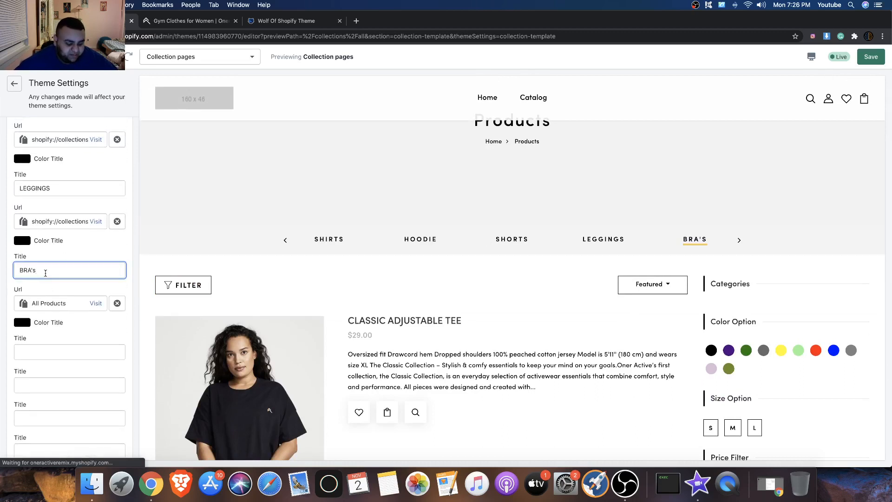
click(871, 56)
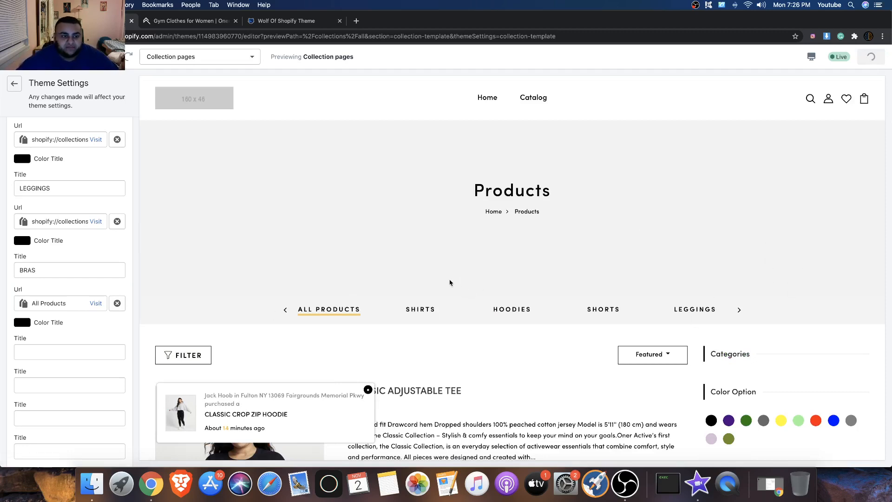
Step: Return to the Collection Page section settings and upload the photo of the woman in light blue activewear as the breadcrumb background image
scroll(67, 122, up, 6)
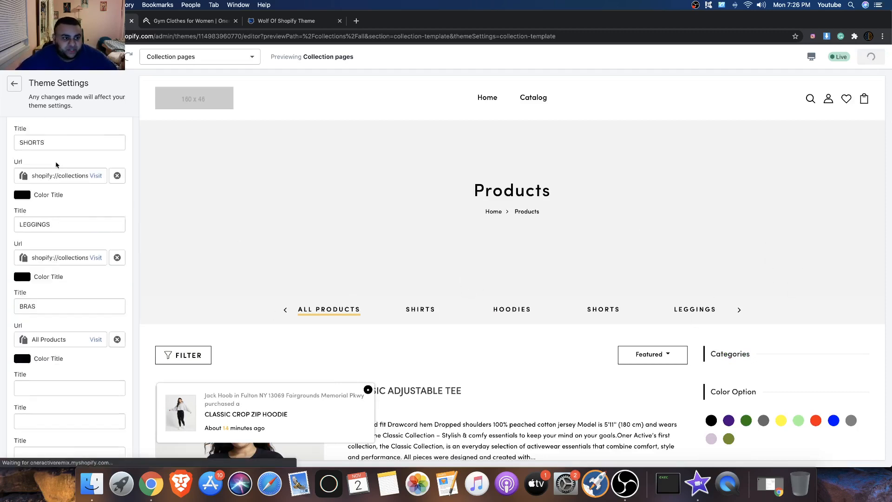
click(16, 83)
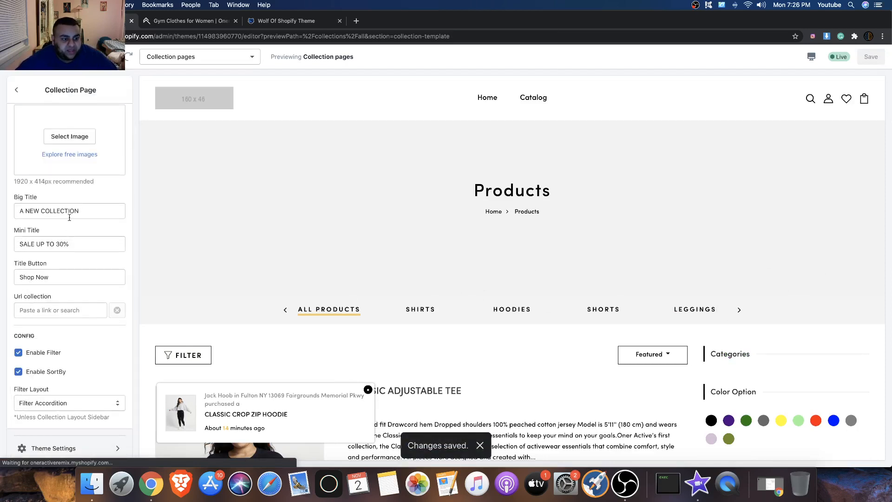
scroll(69, 217, up, 5)
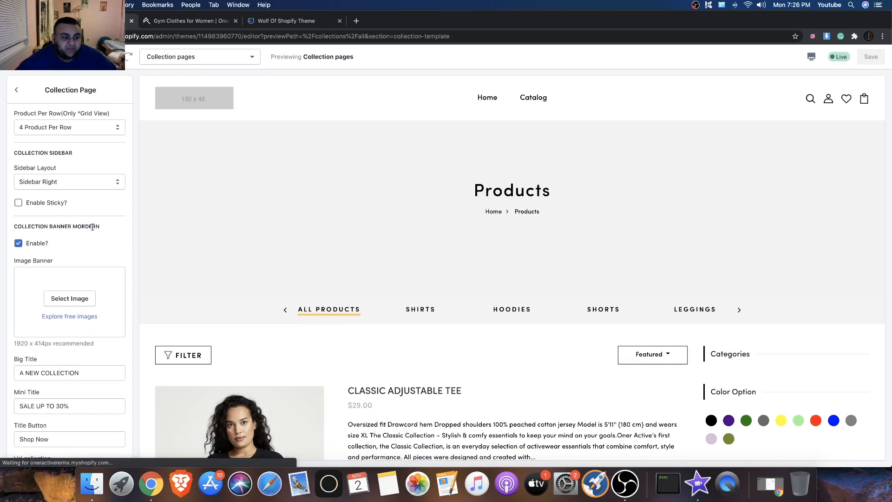
scroll(92, 227, up, 8)
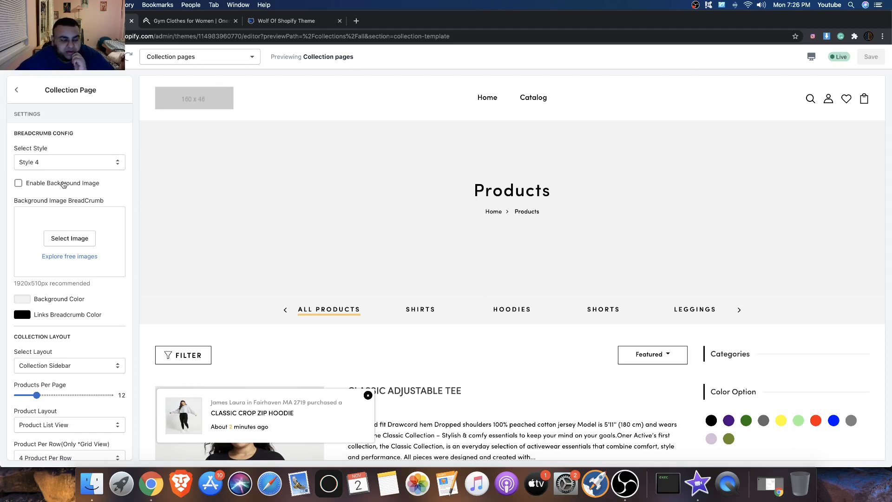
click(81, 238)
scroll(78, 231, down, 1)
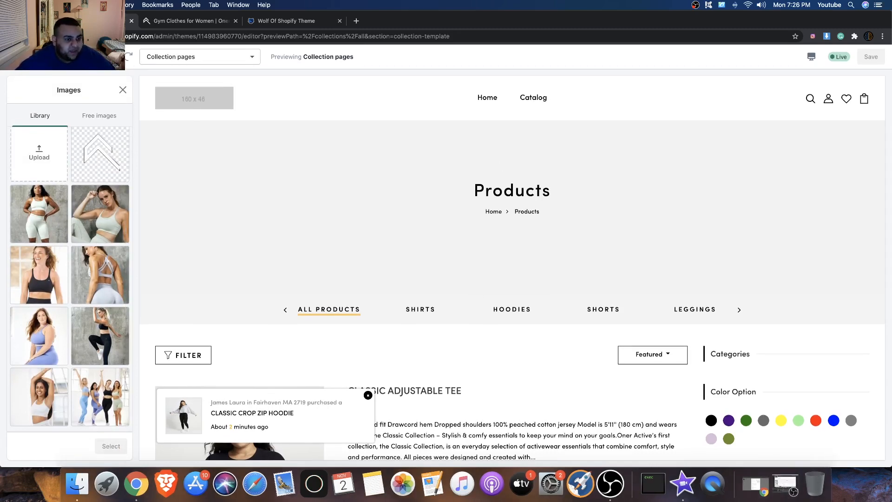
drag(69, 70, 60, 144)
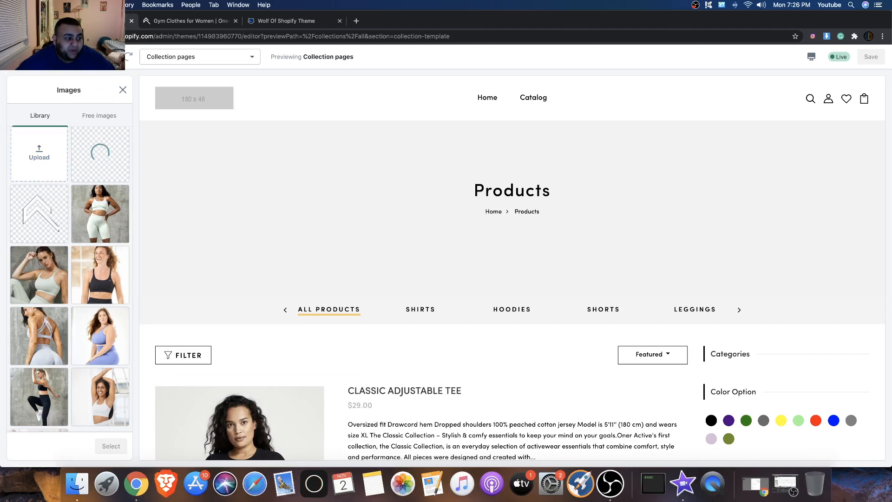
click(111, 446)
Step: Examine the product grid and footer of the original Oner Active shop page and return to the theme editor
click(191, 20)
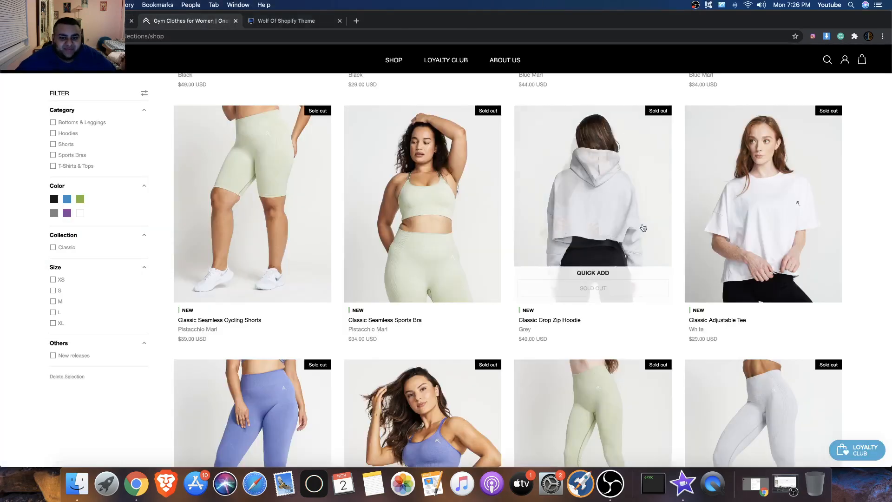
scroll(495, 140, down, 10)
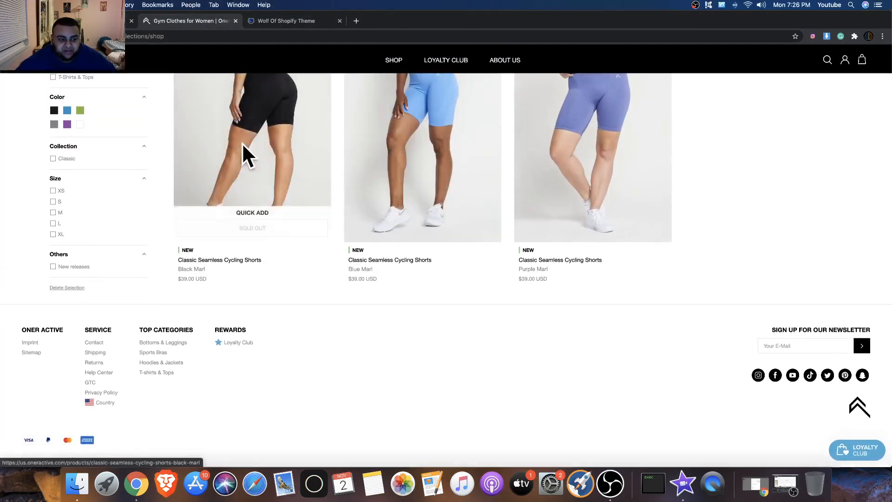
scroll(245, 155, up, 15)
click(115, 22)
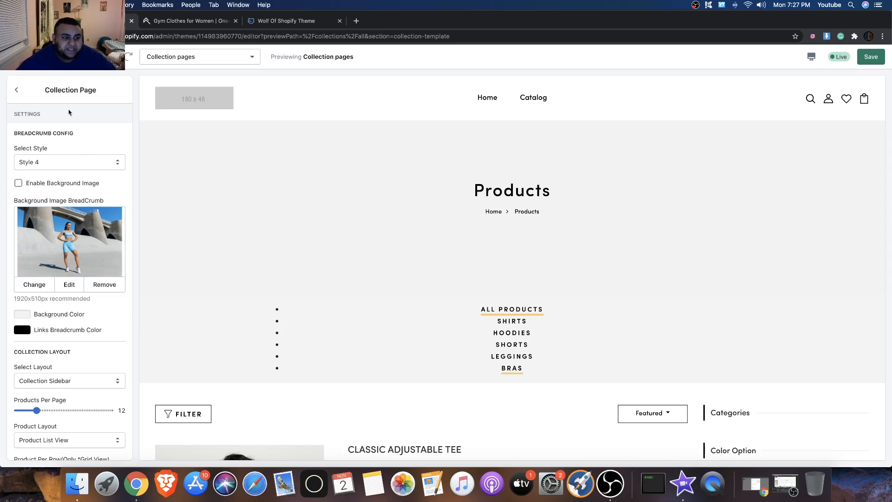
Step: Enable the background image for the collection page's breadcrumb and save the theme
click(14, 91)
click(32, 152)
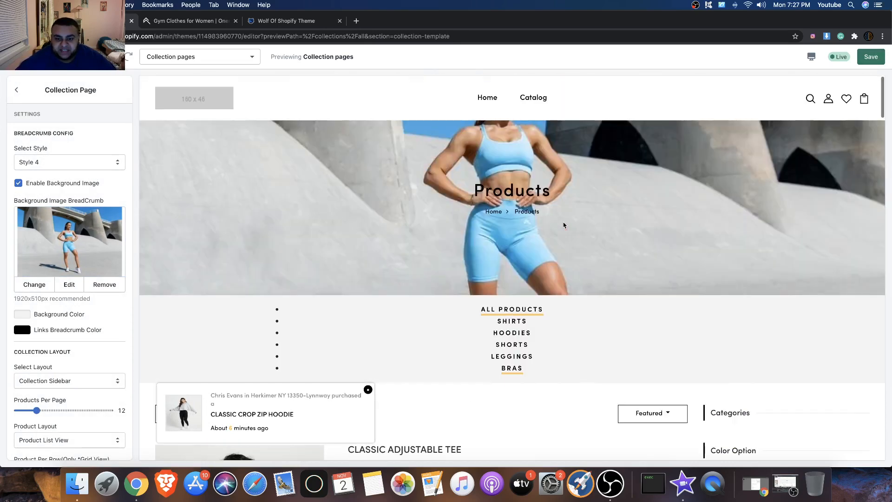
click(860, 60)
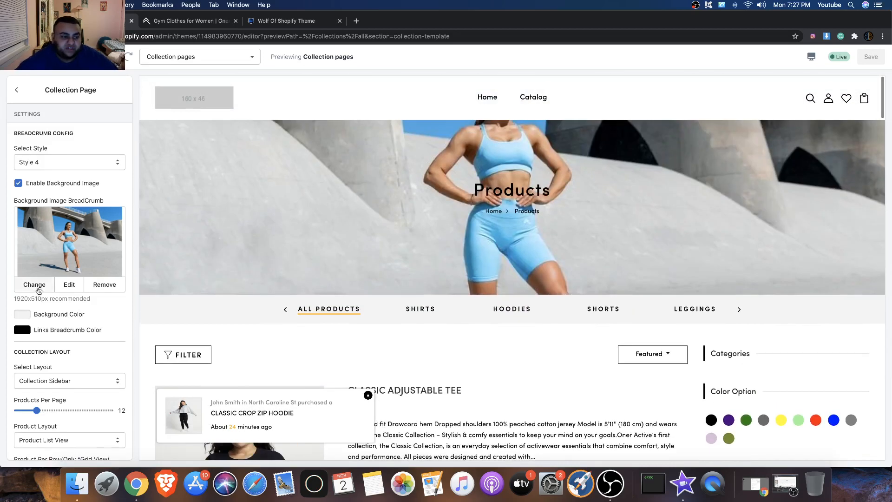
Step: Search the free stock images for yoga and look through the results for a new breadcrumb background image
click(36, 285)
click(97, 117)
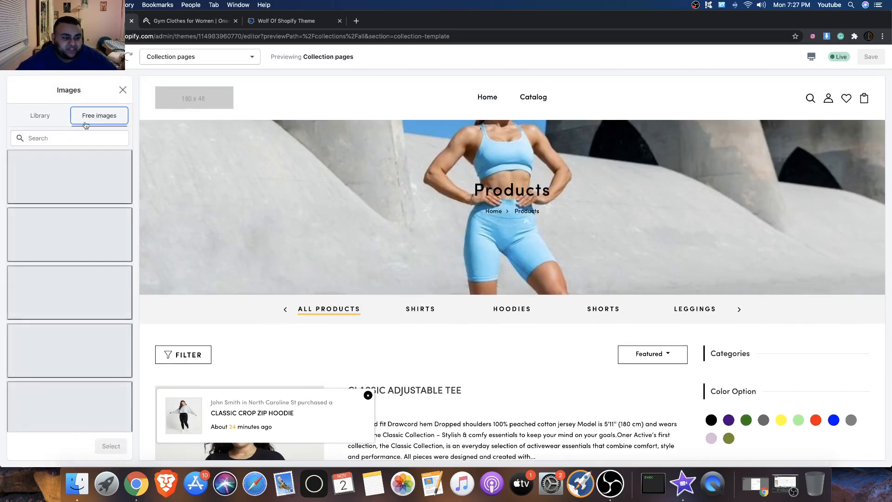
click(68, 138)
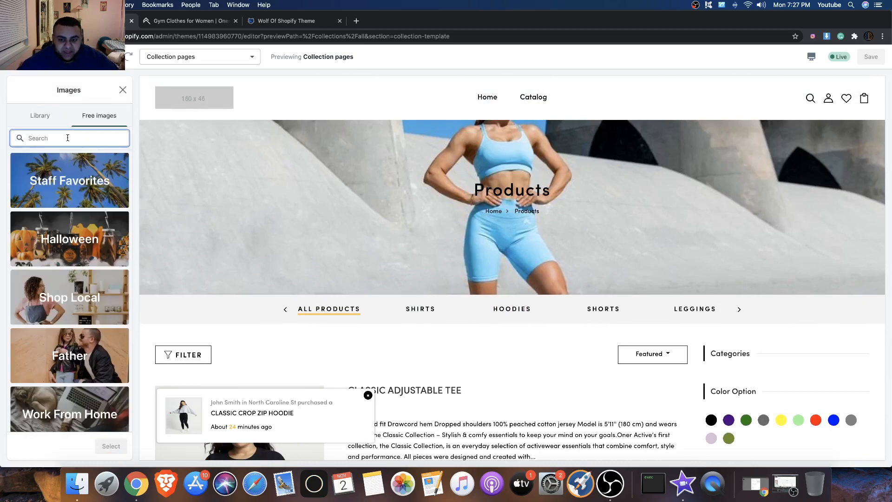
text(yoog)
text(ga)
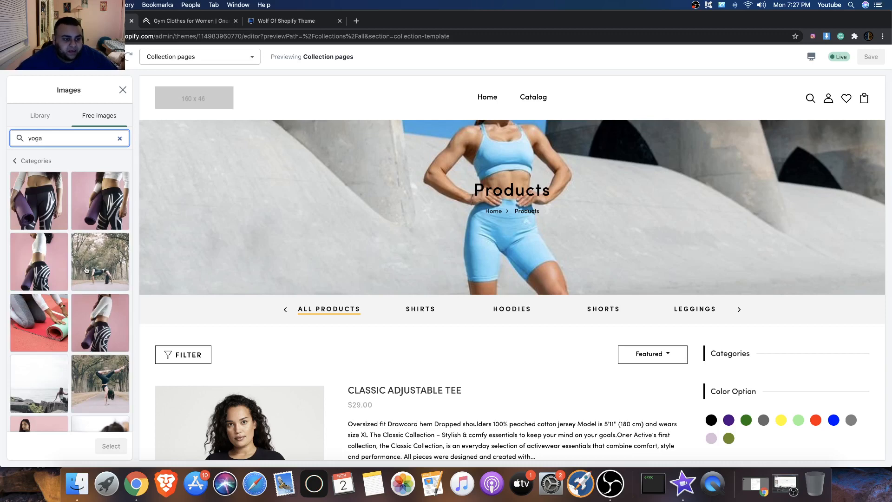
scroll(86, 270, down, 10)
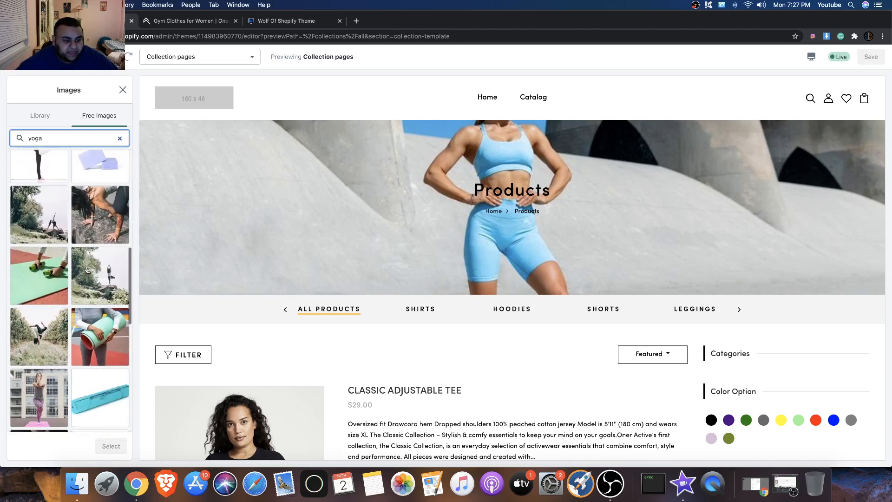
scroll(87, 269, down, 10)
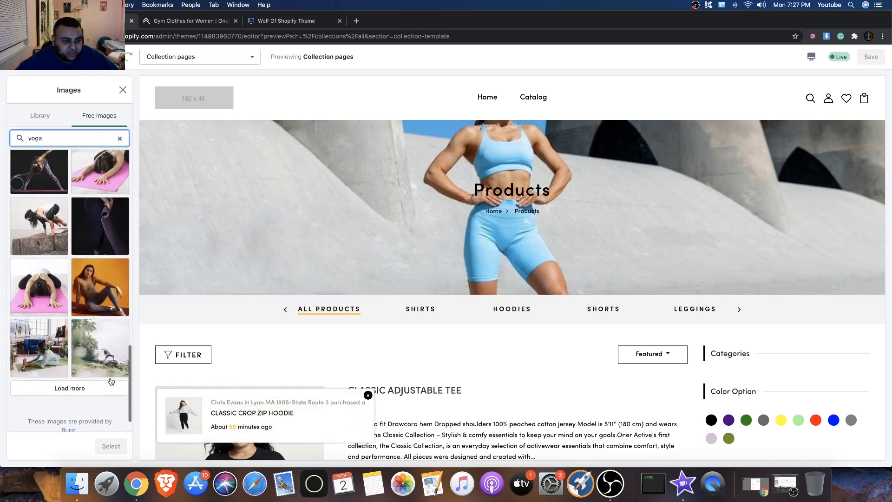
click(70, 388)
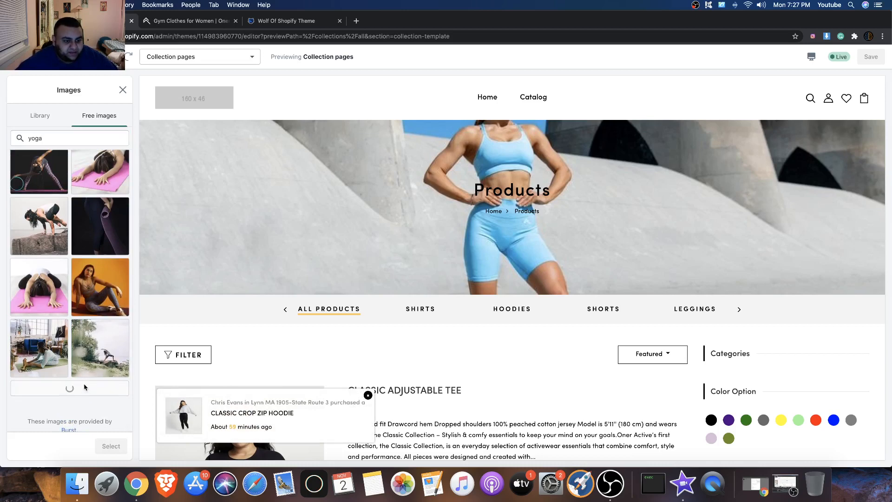
scroll(82, 388, down, 4)
scroll(80, 386, down, 8)
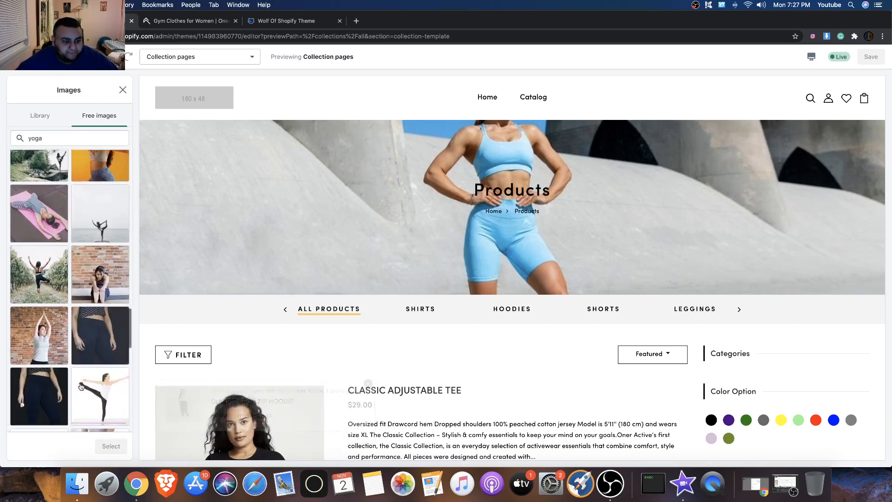
scroll(80, 387, down, 5)
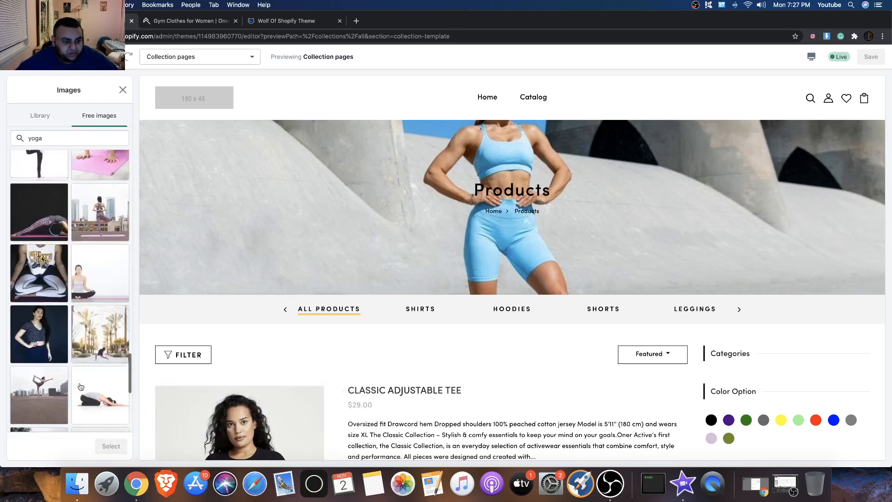
scroll(74, 358, down, 8)
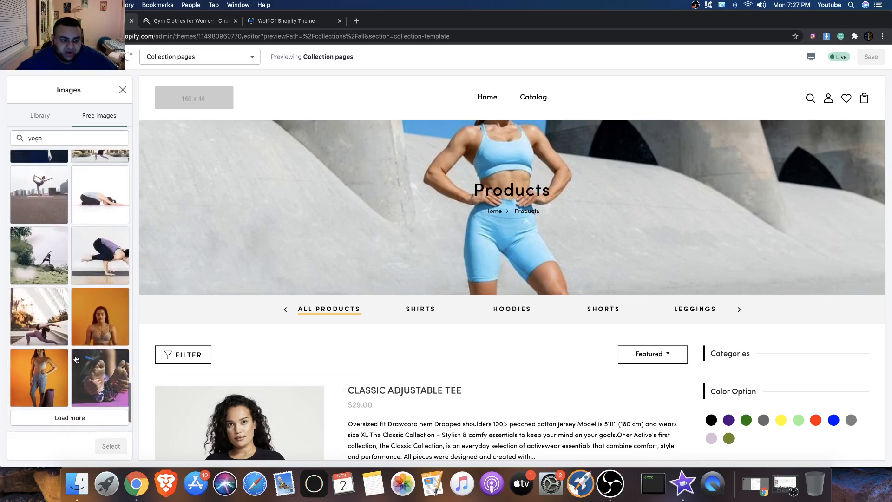
click(79, 419)
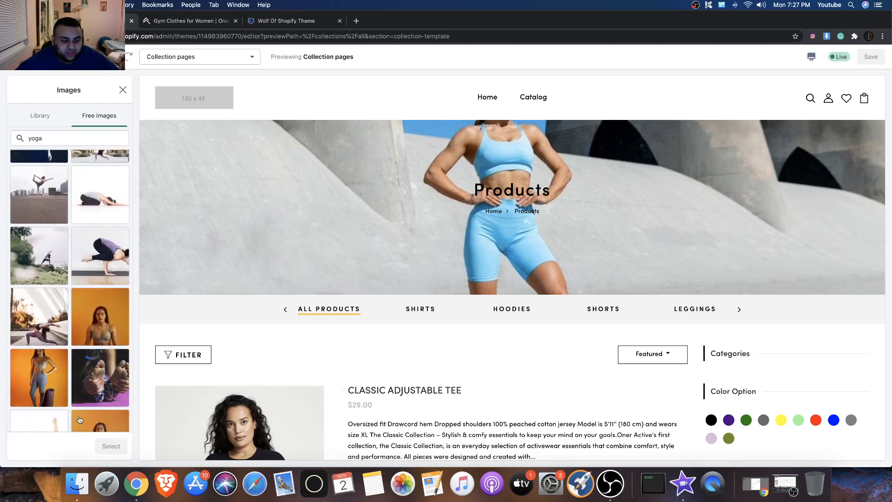
Step: Try the photo of the woman in a white top with outstretched arms against a dark wall as the breadcrumb background
click(604, 486)
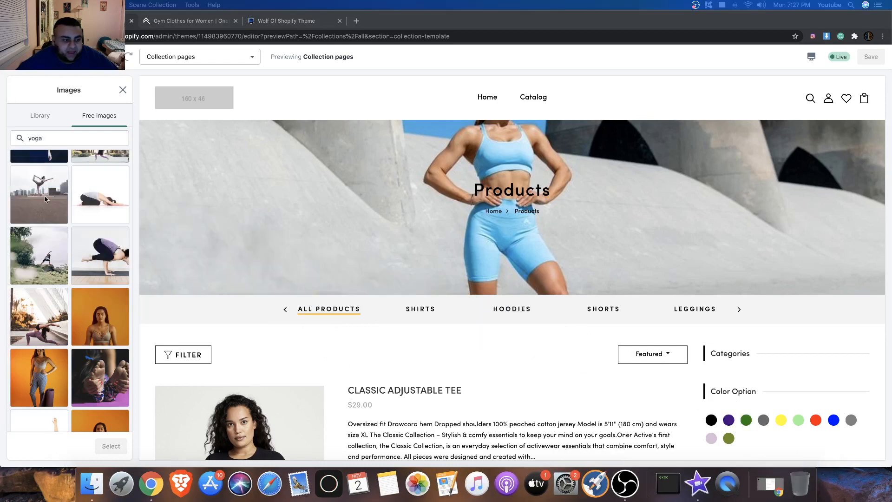
scroll(60, 188, down, 10)
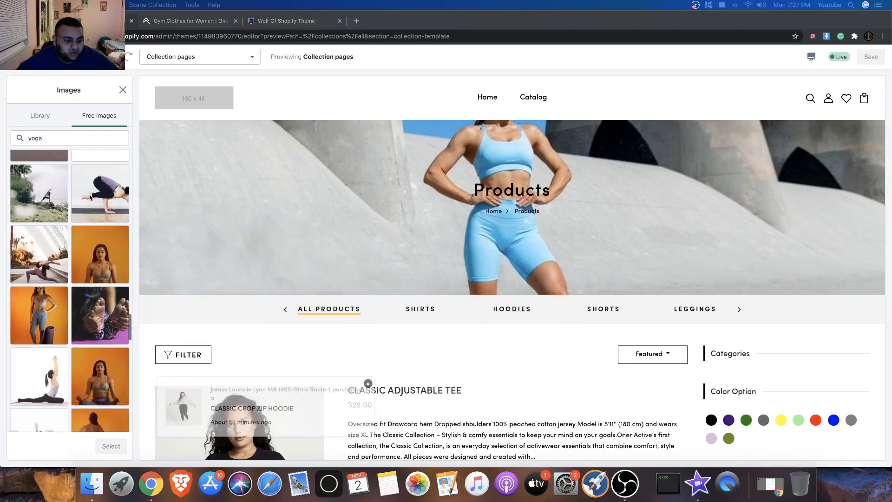
scroll(85, 194, down, 10)
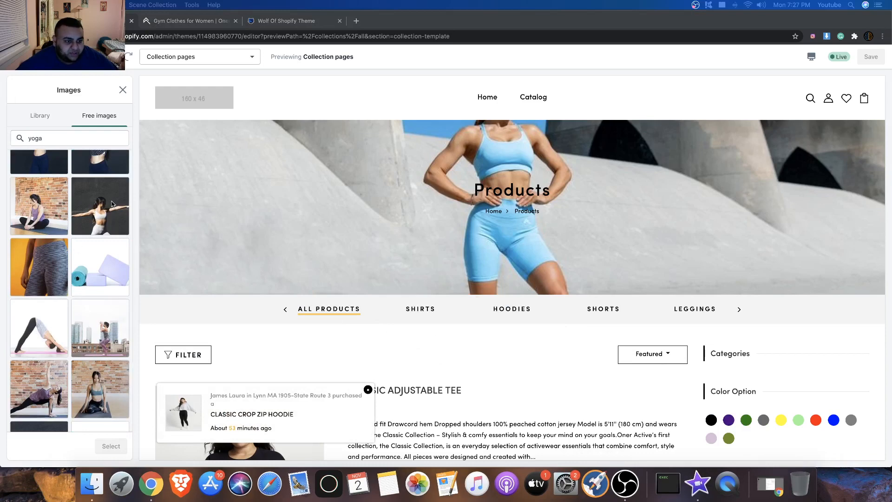
click(111, 203)
click(112, 204)
scroll(61, 324, down, 5)
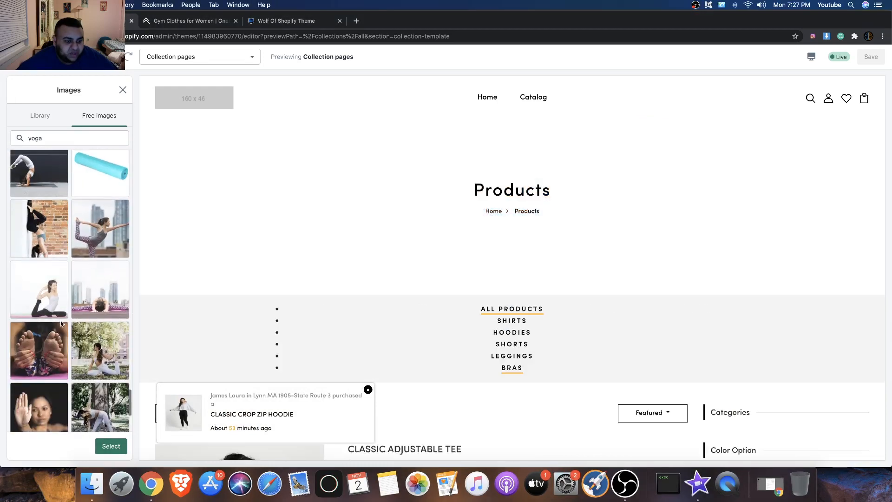
scroll(61, 324, down, 4)
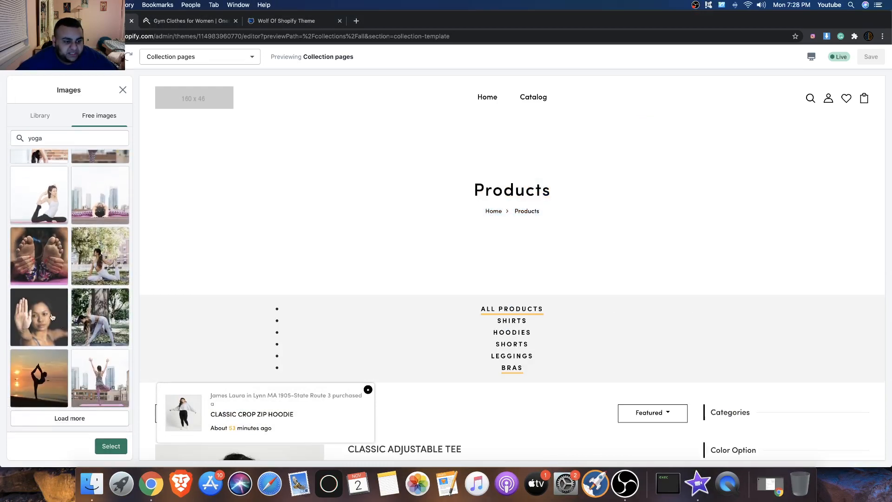
scroll(281, 324, down, 3)
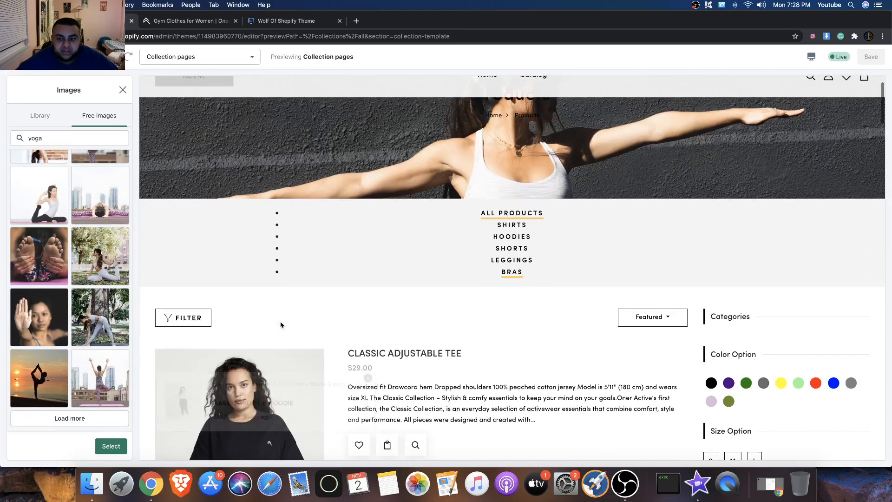
scroll(280, 324, up, 3)
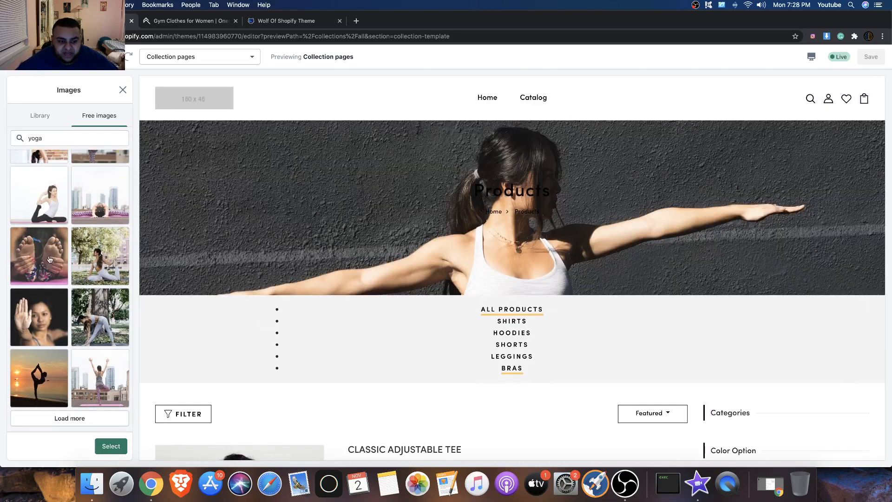
Step: Load more yoga images and look through them for an alternative breadcrumb background
scroll(79, 370, down, 1)
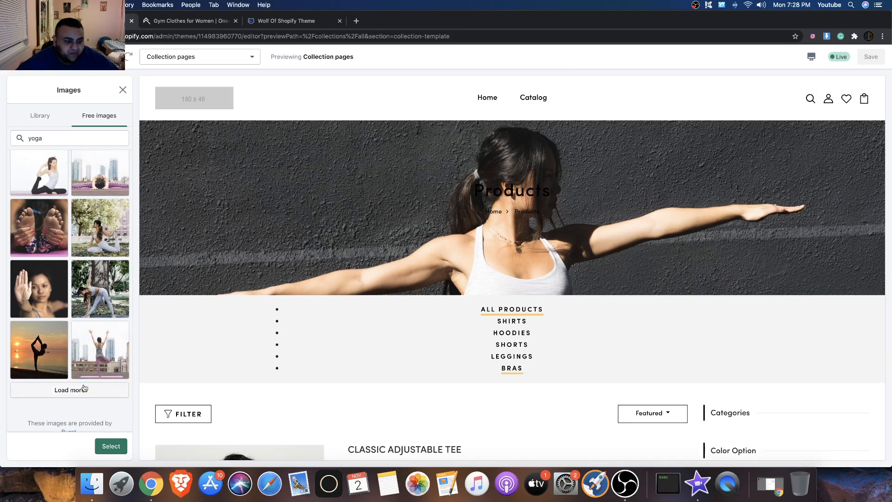
click(82, 389)
scroll(87, 324, down, 5)
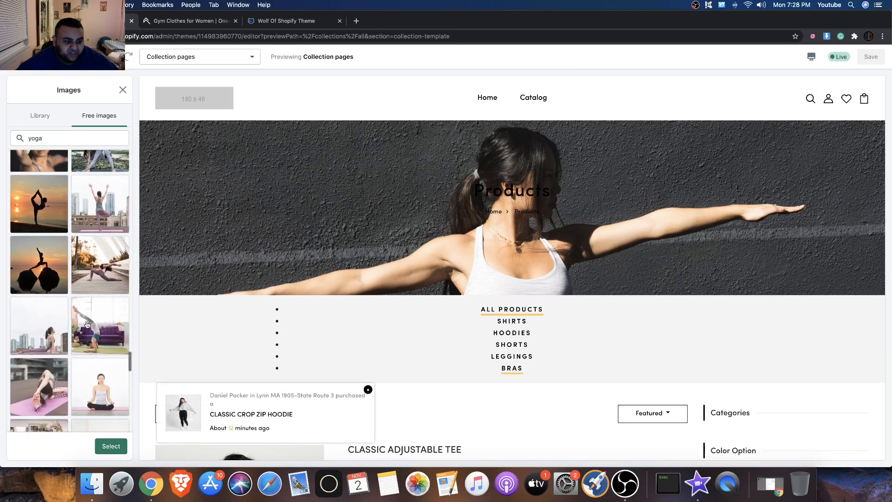
scroll(86, 325, down, 6)
scroll(87, 325, down, 8)
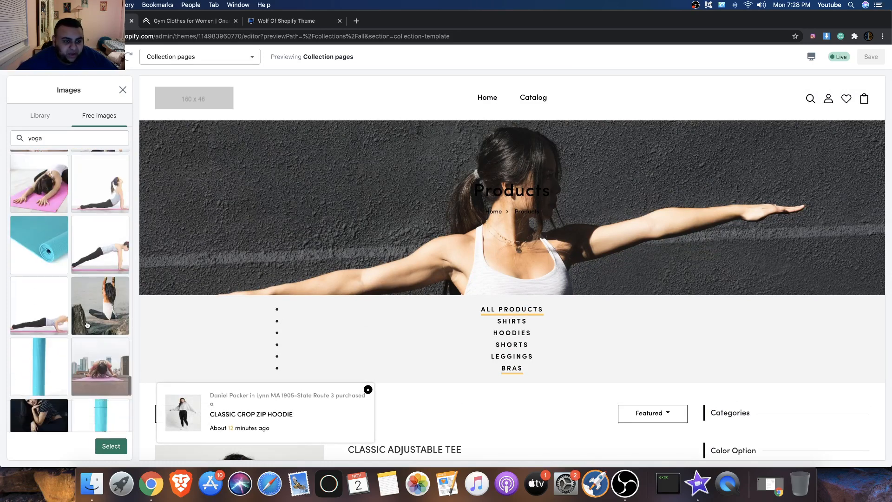
scroll(87, 324, down, 5)
click(368, 389)
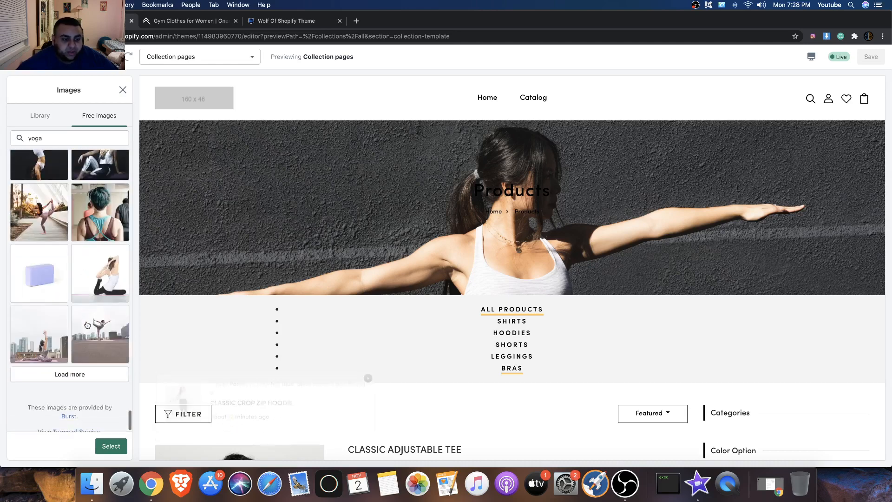
Step: Switch to the original Oner Active shop page and download its top banner image with the image downloader extension
click(195, 20)
drag(528, 170, 541, 172)
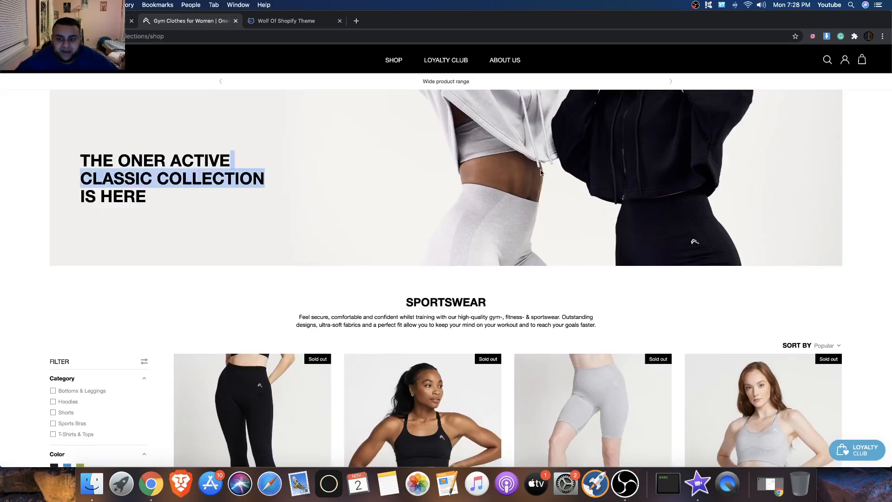
click(596, 124)
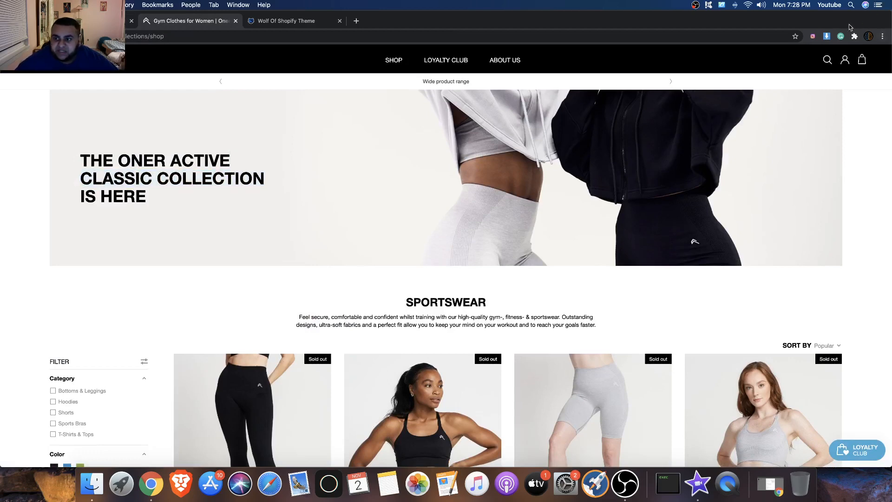
click(827, 36)
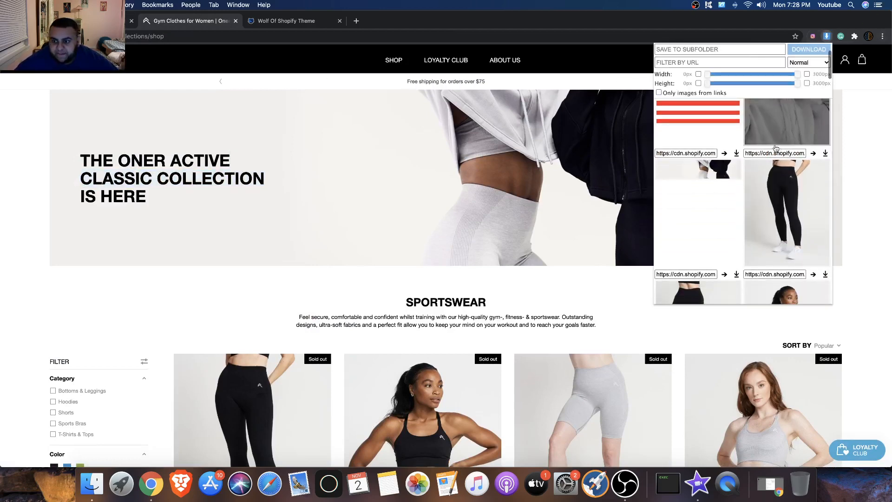
click(737, 153)
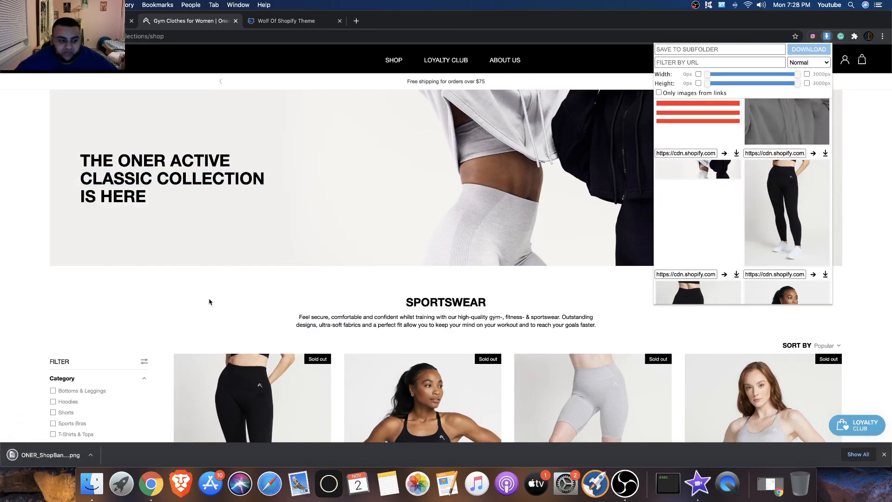
Step: Return to the theme editor, replace the breadcrumb background image with the downloaded ONER shop banner PNG and save the theme
click(97, 21)
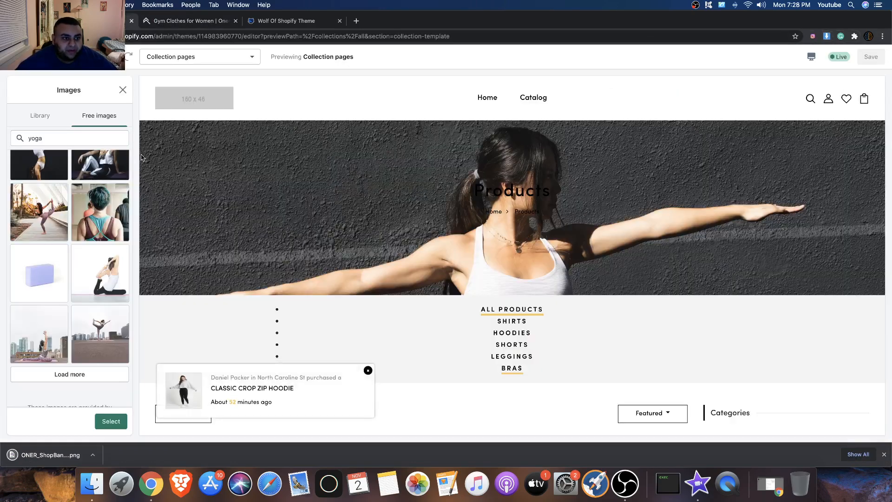
scroll(125, 160, up, 15)
click(123, 91)
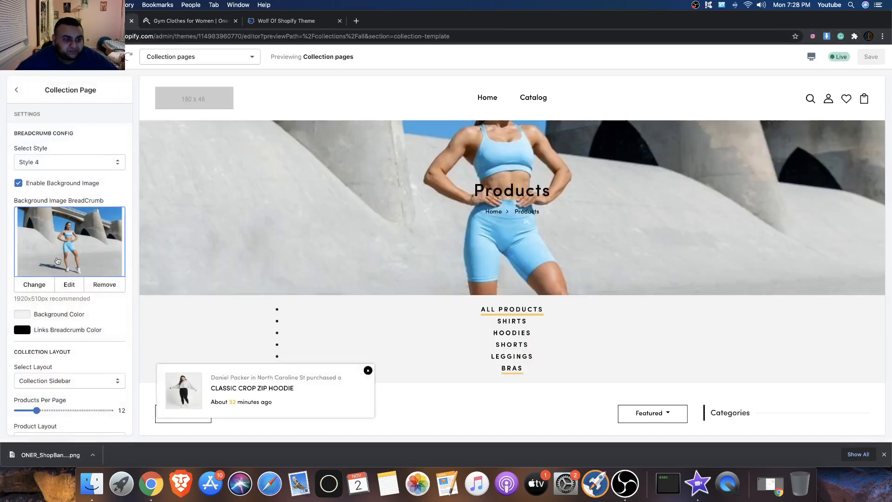
click(111, 285)
drag(46, 455, 63, 265)
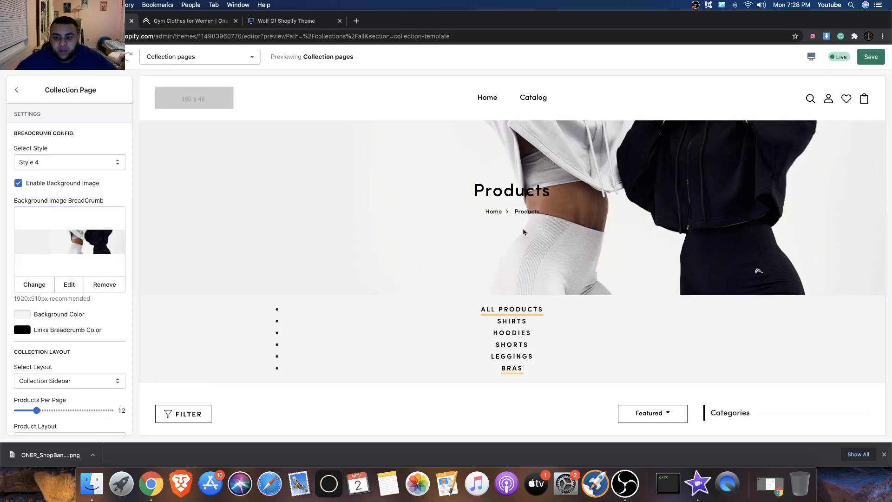
click(867, 59)
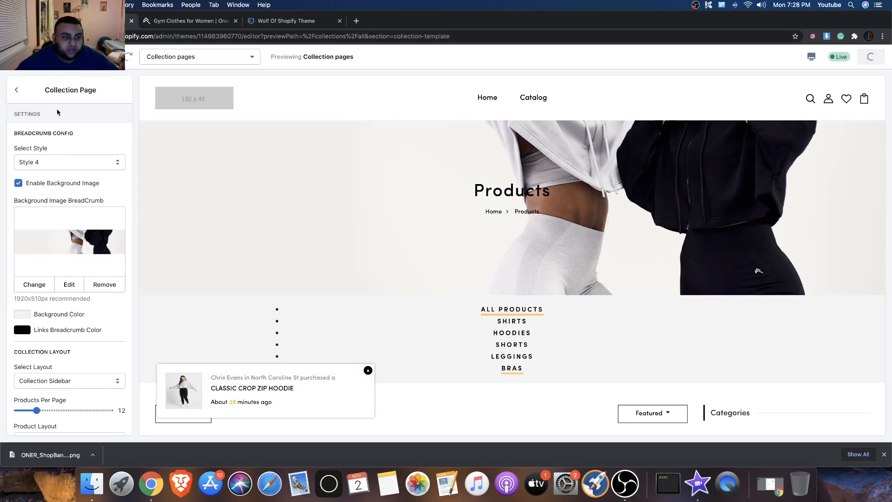
Step: Return to the home page preview and set the Header Other Pages logo image to the transparent chevron logo from the image library
click(16, 91)
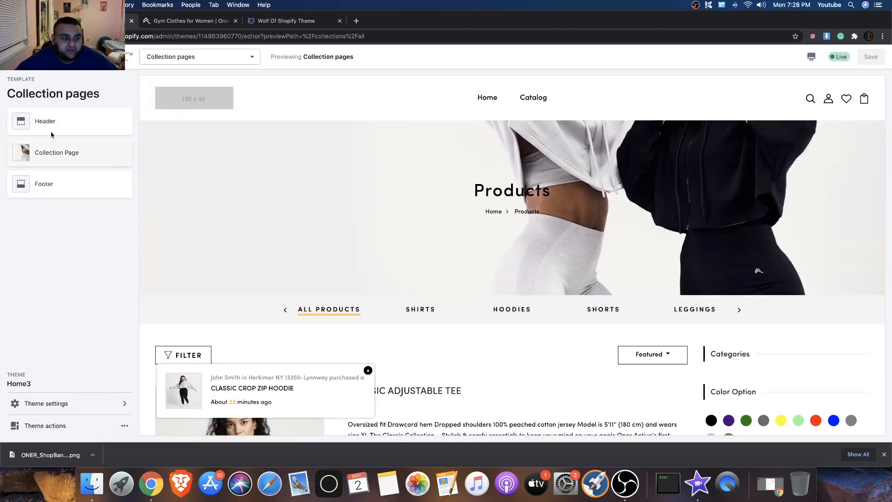
click(83, 126)
scroll(65, 148, down, 1)
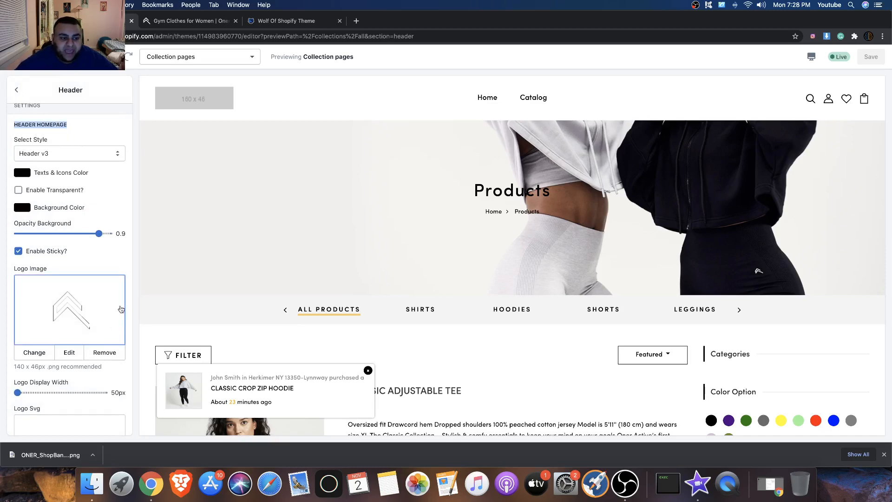
click(483, 102)
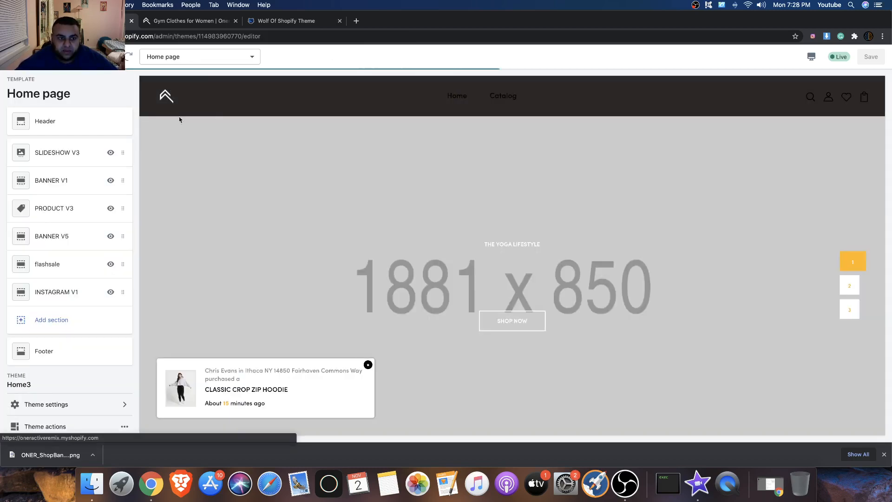
click(70, 121)
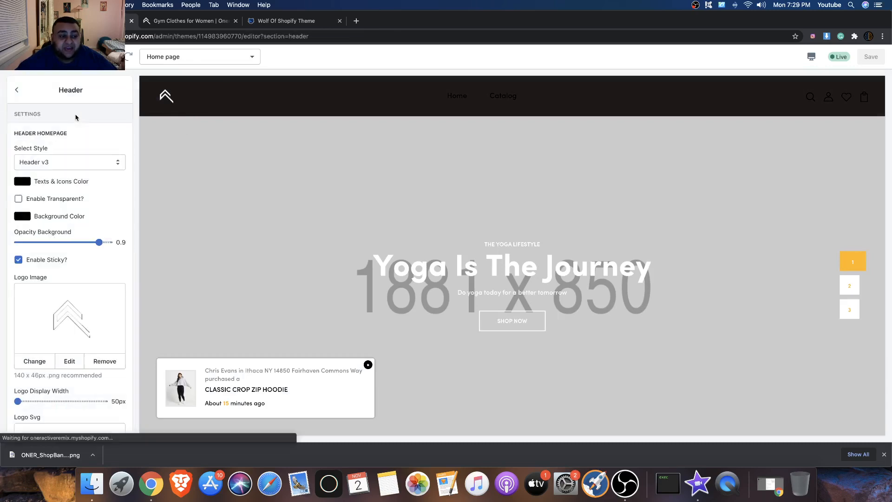
scroll(85, 193, down, 10)
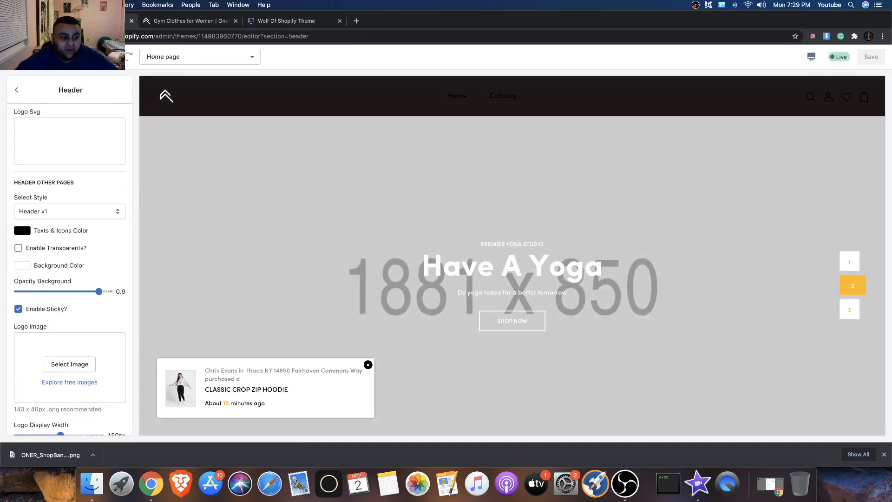
scroll(67, 364, down, 3)
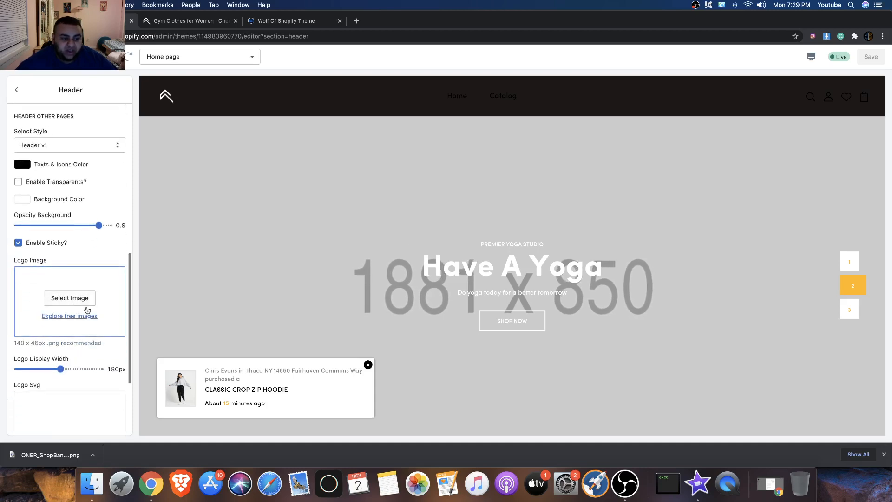
click(77, 305)
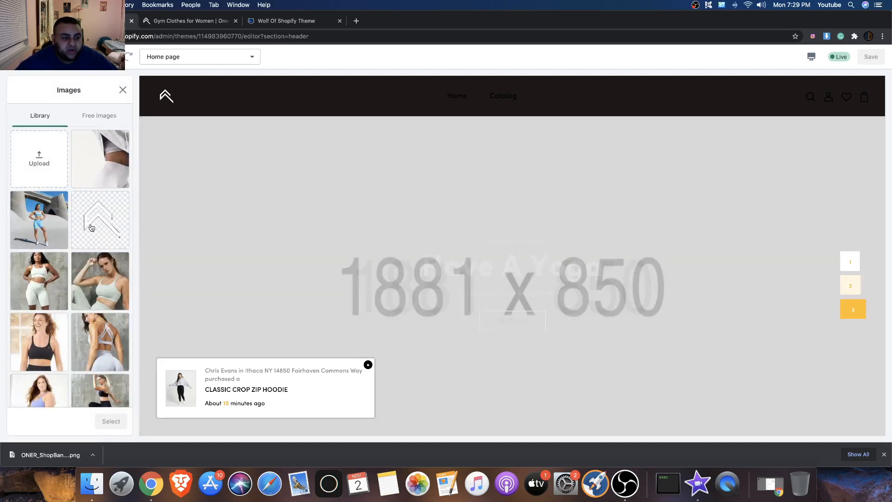
click(89, 227)
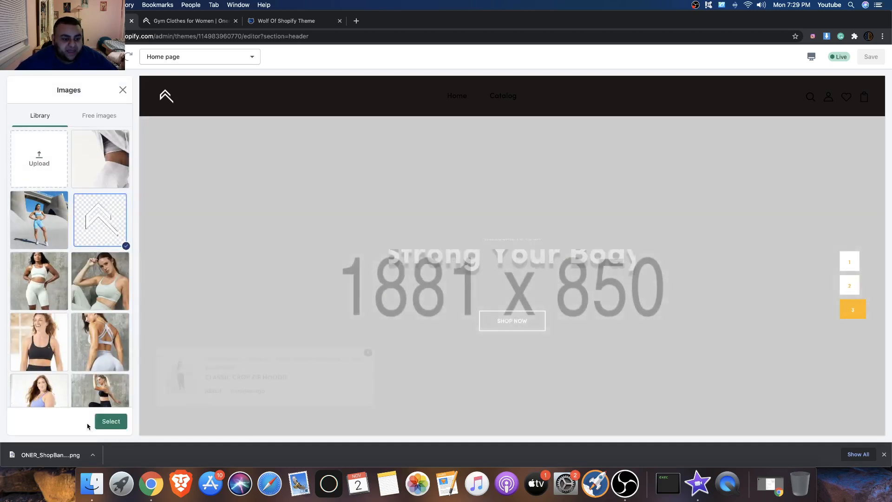
click(120, 421)
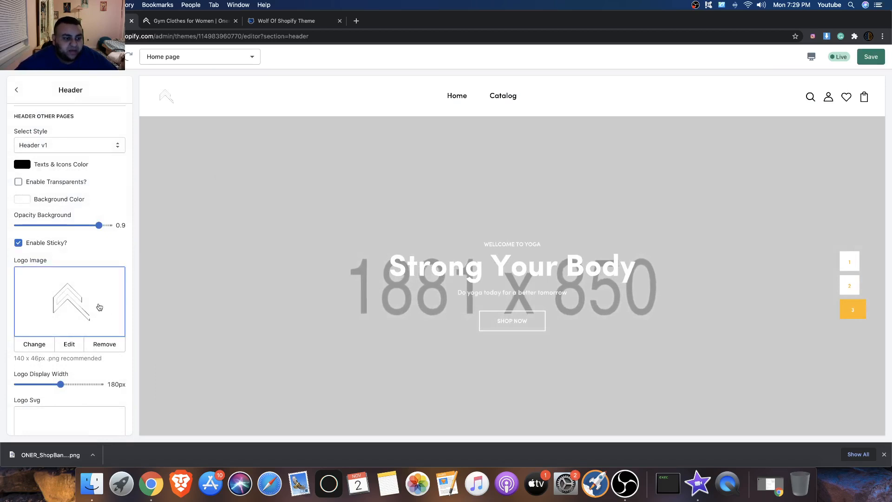
Step: Check the remaining header settings below the logo image and save the theme
scroll(40, 273, down, 5)
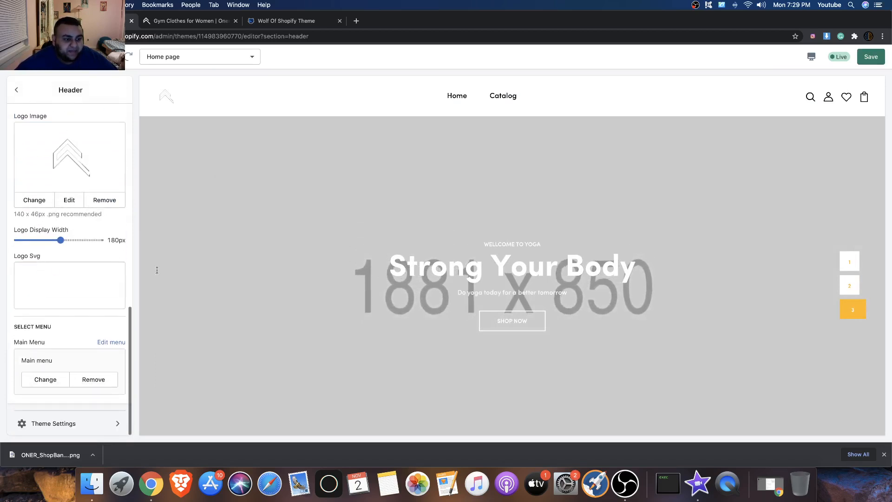
scroll(345, 272, down, 3)
scroll(298, 268, up, 3)
scroll(86, 241, up, 4)
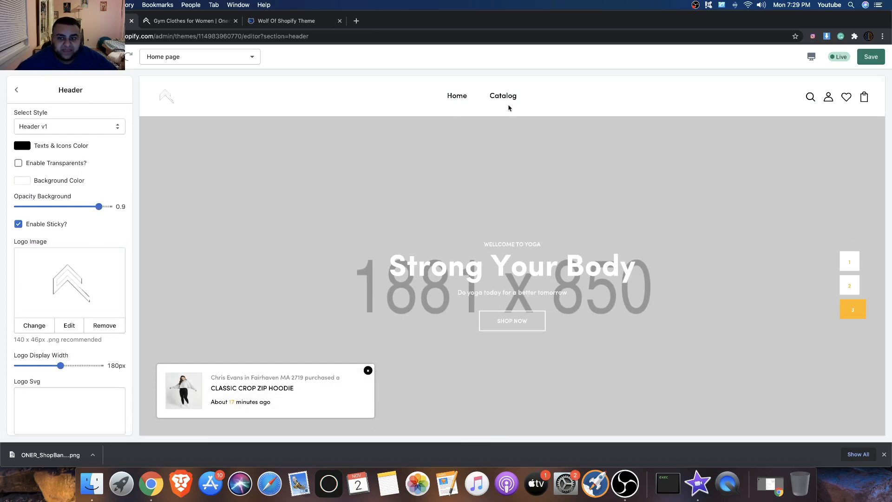
click(871, 57)
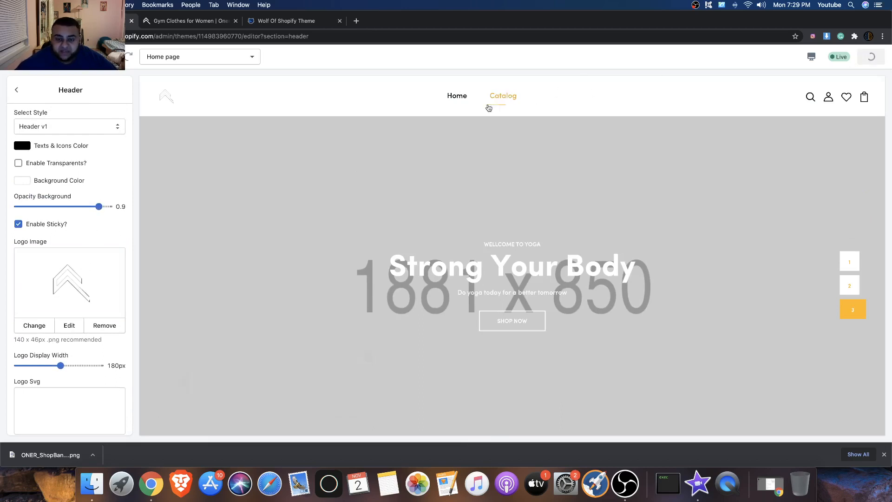
Step: Preview the Catalog page and reduce the Header Other Pages logo display width to 70px
click(489, 103)
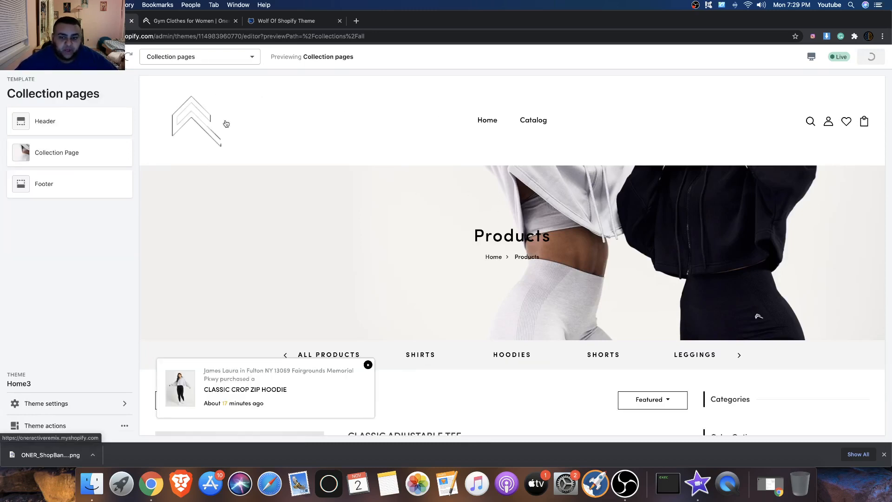
click(59, 120)
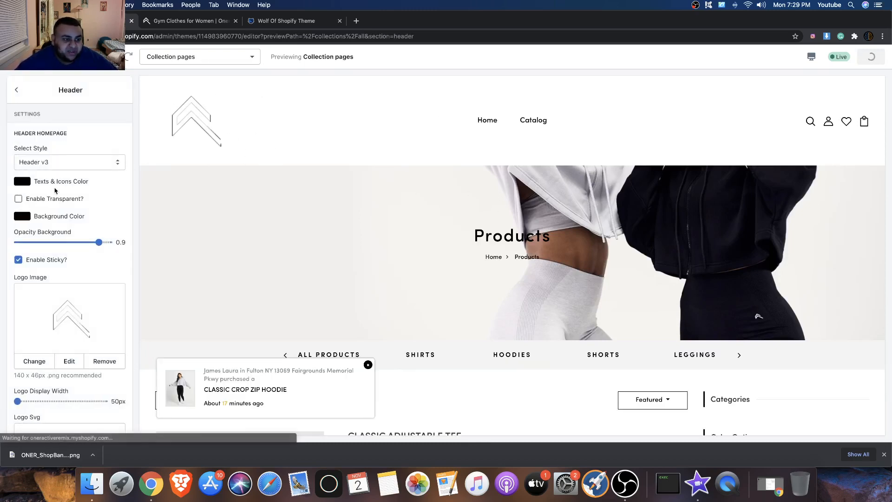
scroll(16, 269, down, 5)
scroll(17, 268, down, 8)
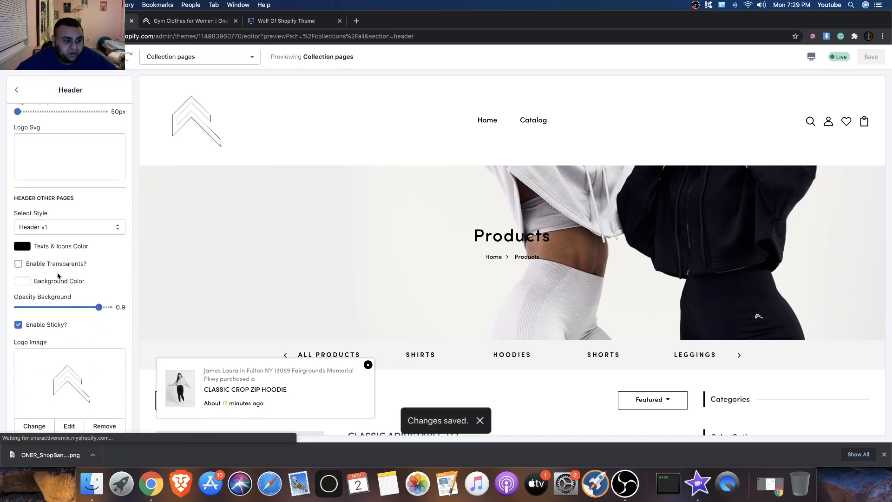
scroll(58, 277, up, 1)
scroll(60, 288, down, 5)
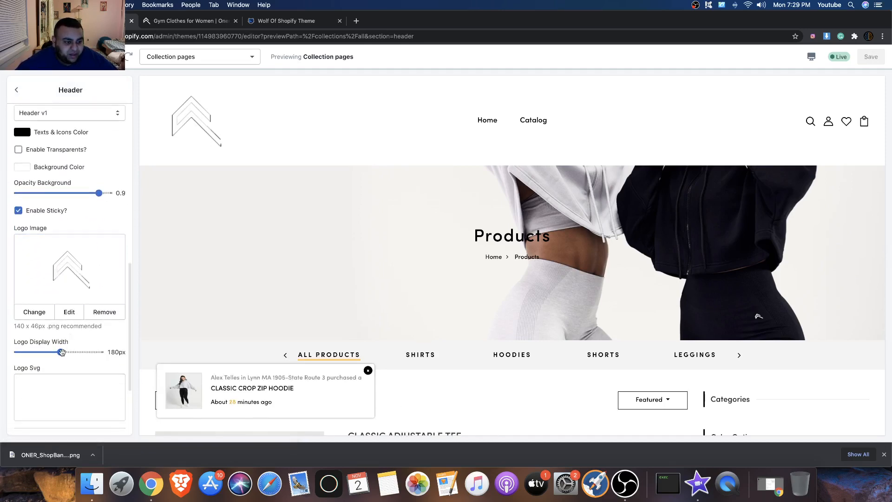
drag(62, 352, 47, 351)
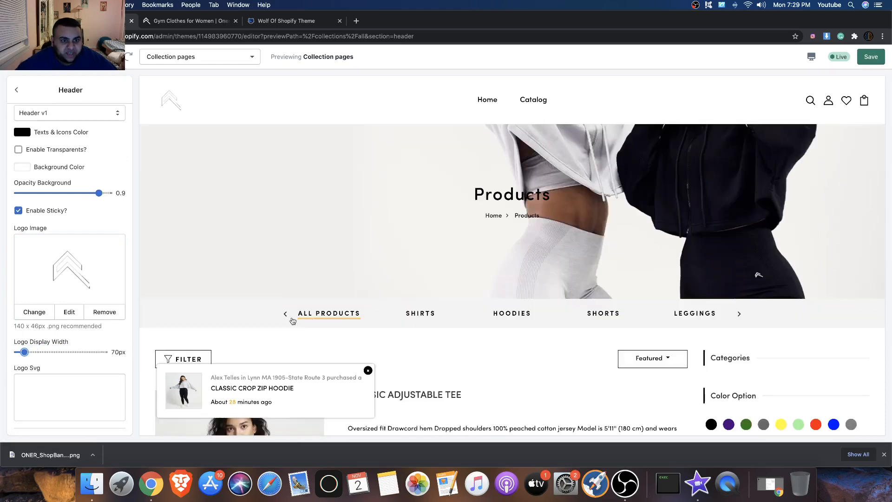
Step: Set the background colour of the Header Other Pages section to near-black #060606
scroll(64, 251, up, 2)
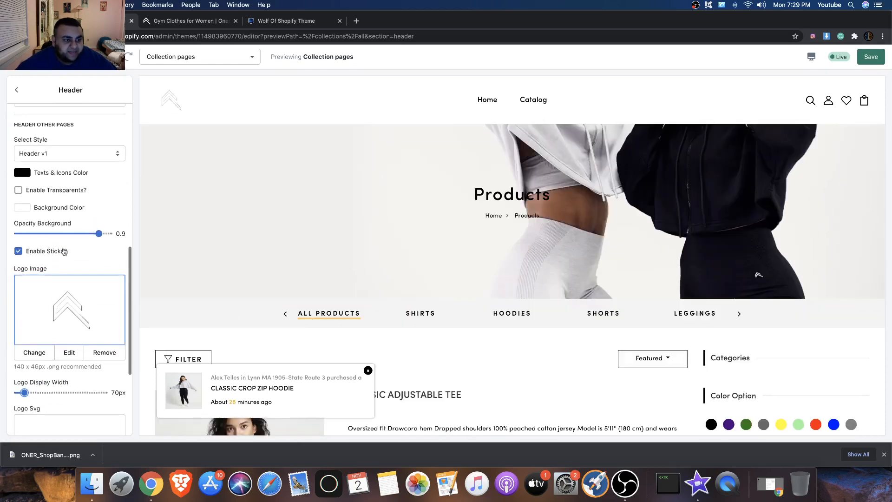
click(28, 211)
text(#1E1E1E)
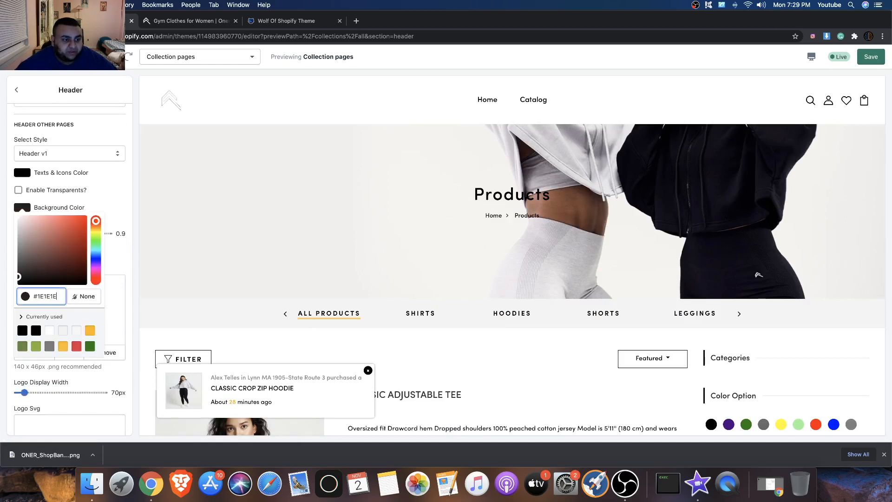
drag(98, 198, 19, 285)
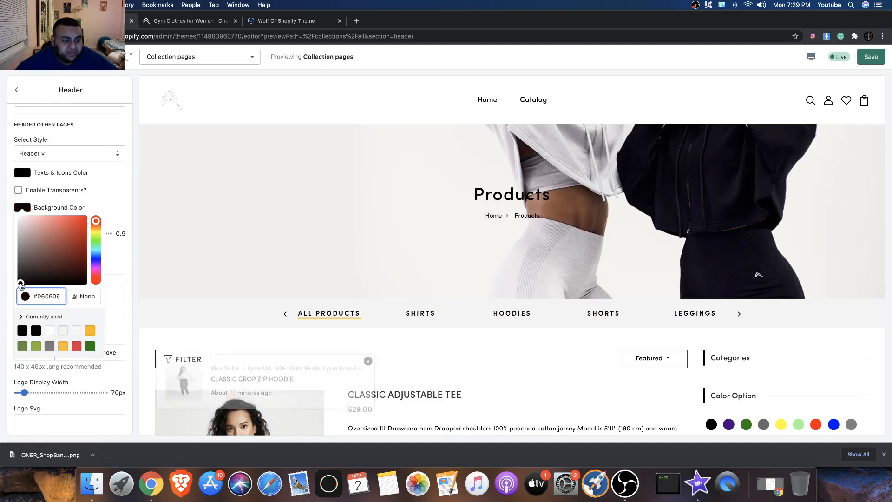
click(123, 183)
click(23, 211)
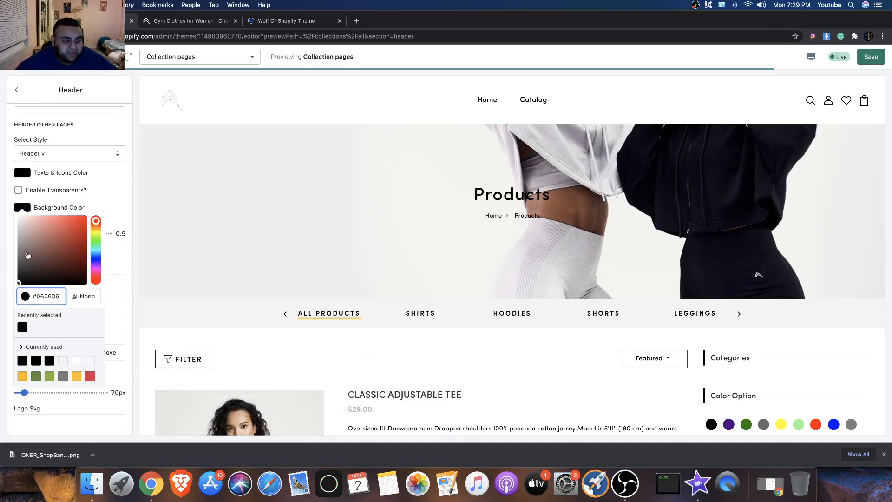
click(6, 294)
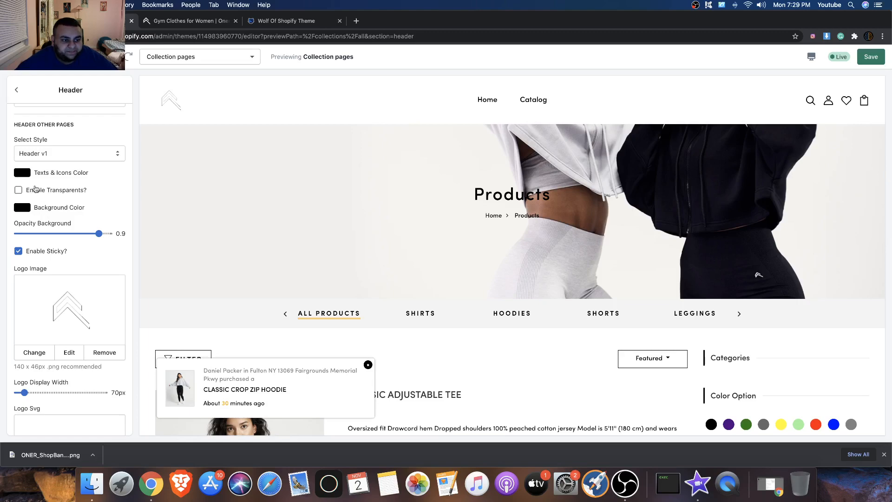
Step: Change the texts and icons colour of the Header Other Pages section to white
scroll(318, 212, down, 8)
scroll(320, 212, up, 8)
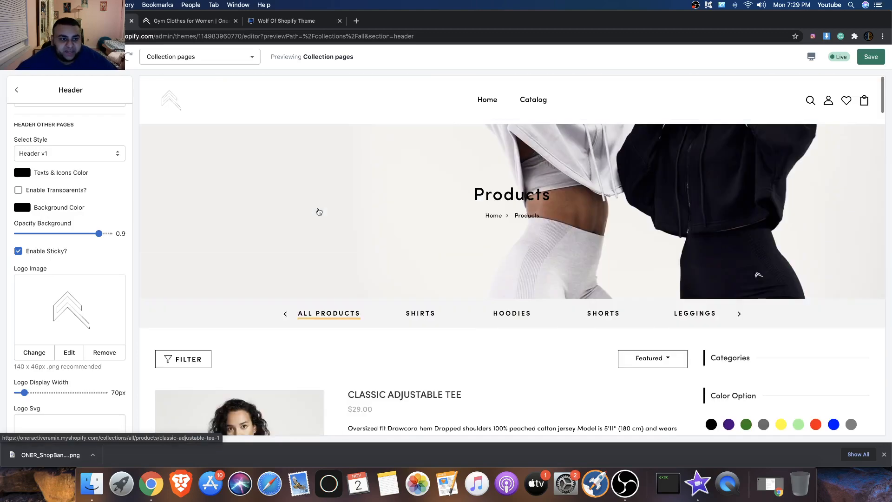
click(22, 173)
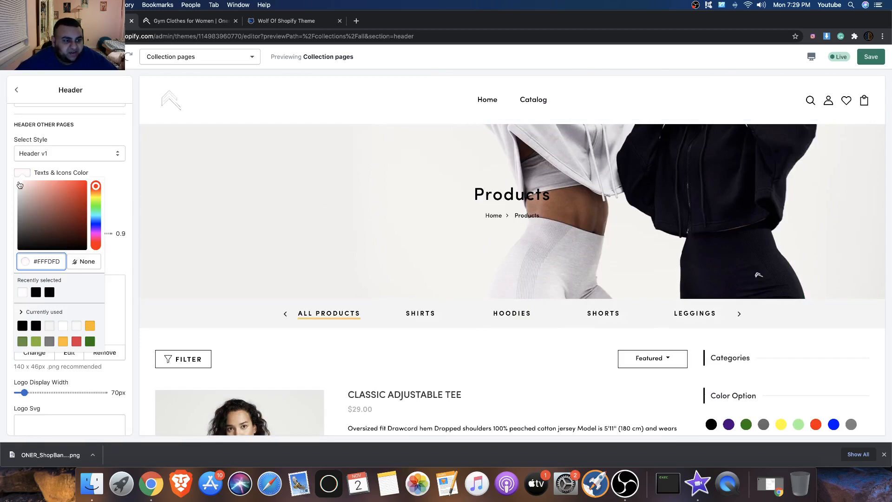
click(113, 172)
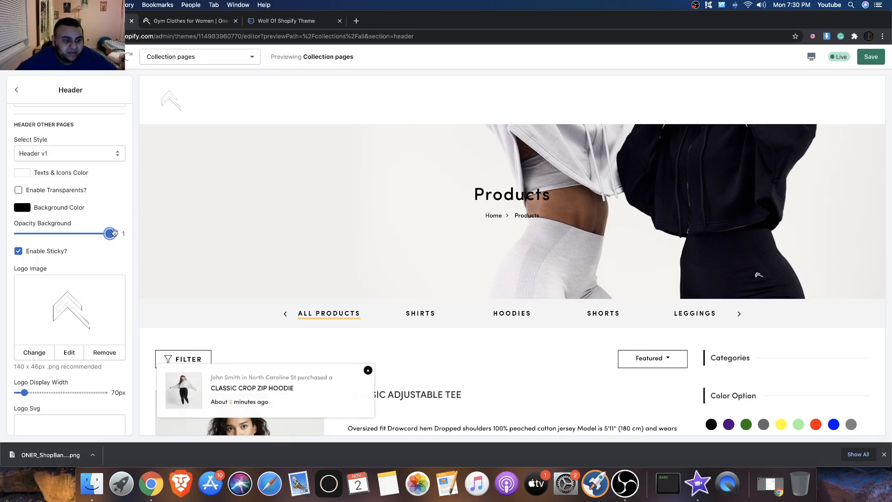
Step: Set the other pages' header background opacity to 0.5, disable its sticky option and save the theme
drag(103, 238, 42, 233)
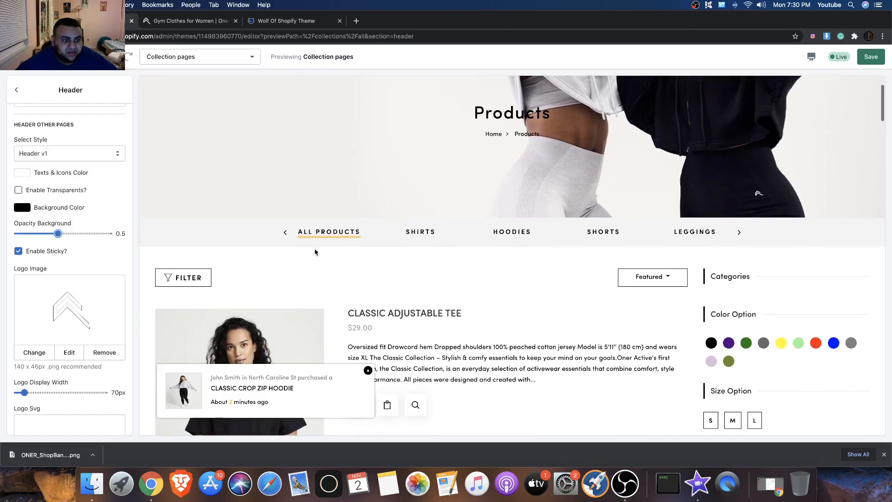
click(19, 252)
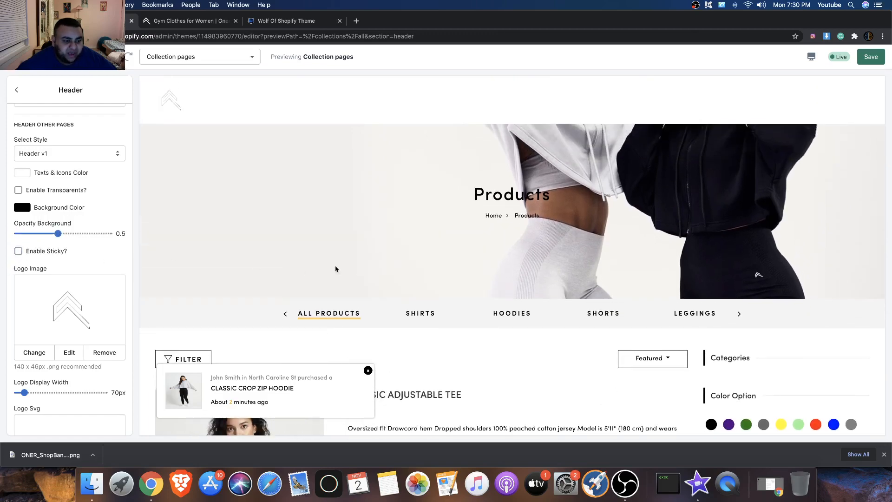
scroll(335, 270, down, 10)
scroll(329, 273, up, 10)
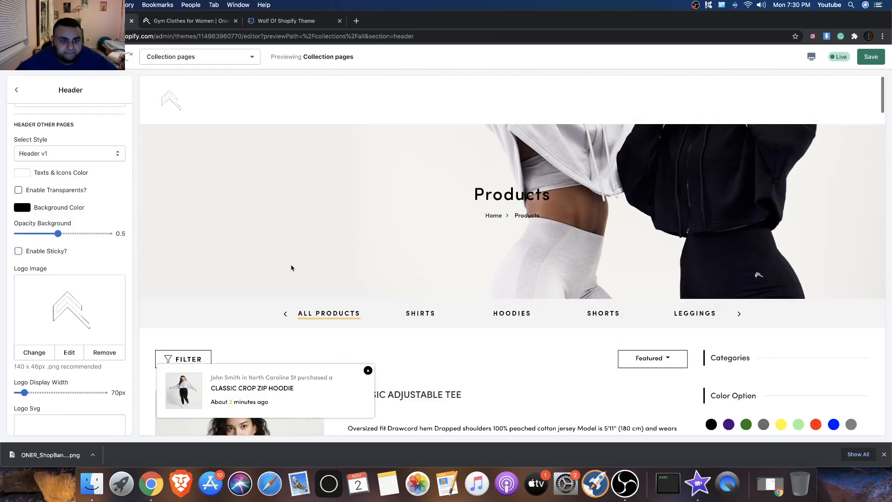
click(871, 55)
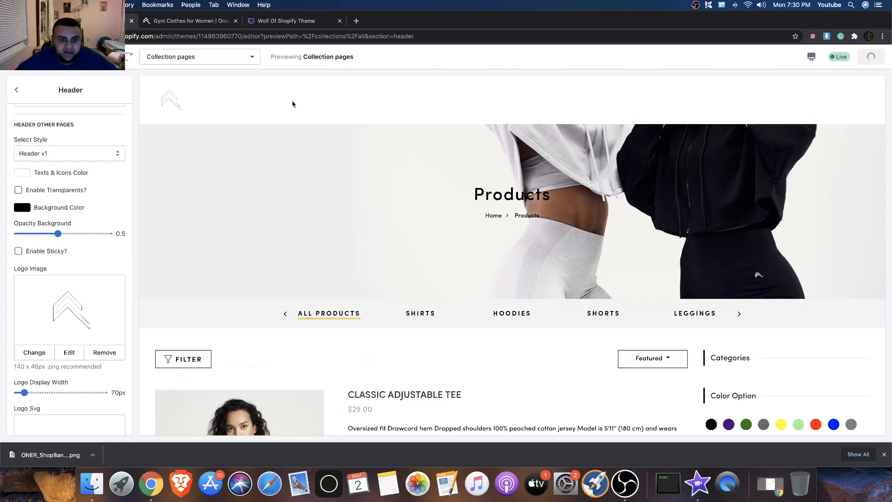
Step: Try a background opacity of 0.1 for the other pages' header and save the theme
scroll(66, 183, up, 8)
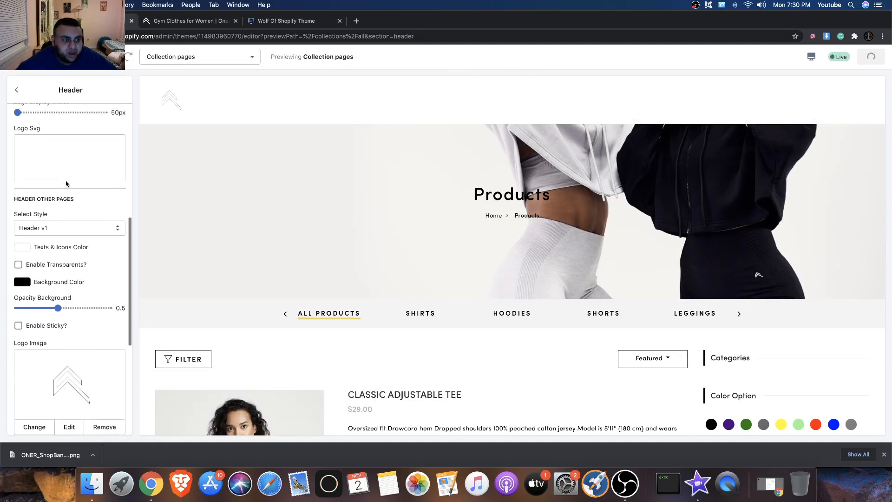
scroll(67, 183, down, 8)
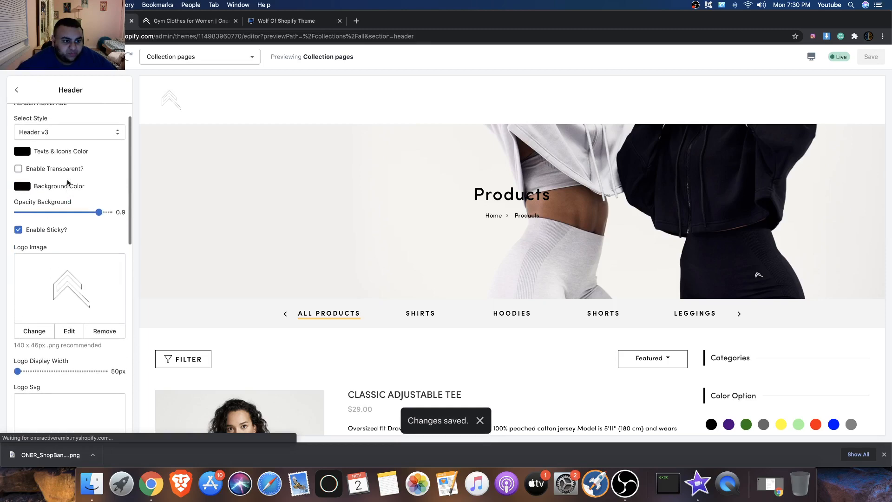
scroll(67, 181, down, 2)
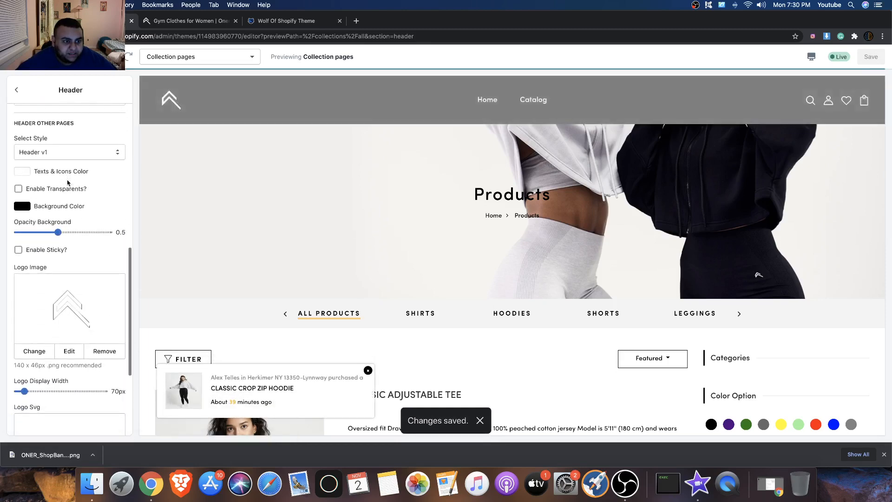
scroll(49, 234, down, 4)
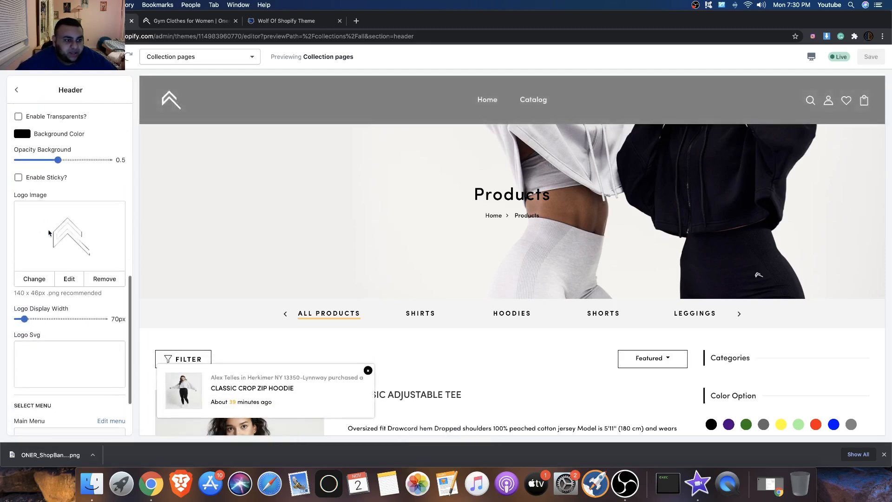
scroll(55, 225, up, 9)
scroll(55, 225, down, 4)
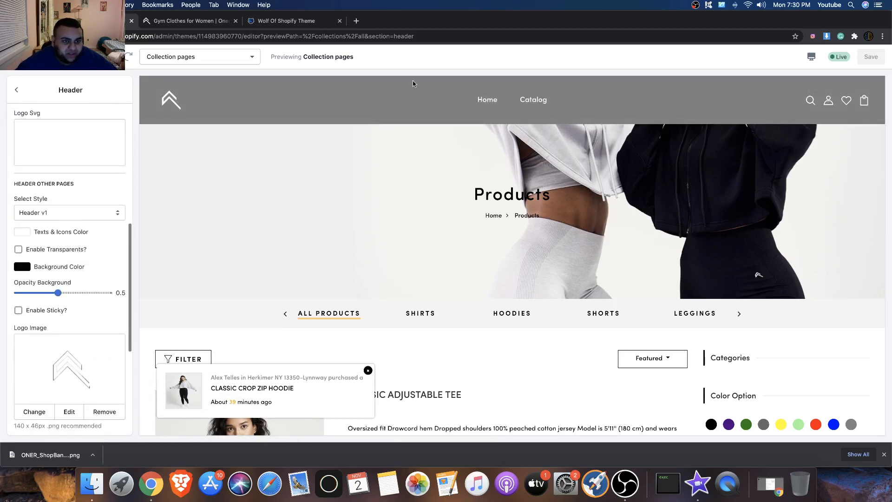
scroll(33, 263, down, 2)
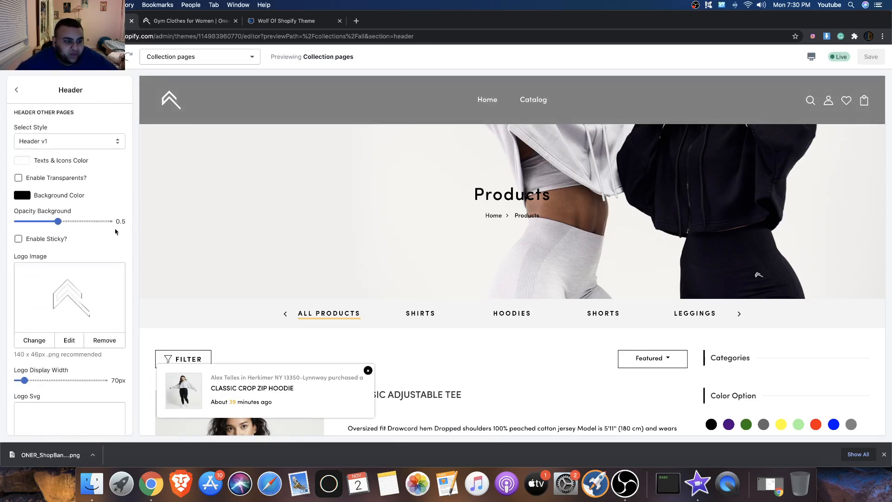
drag(58, 221, 122, 222)
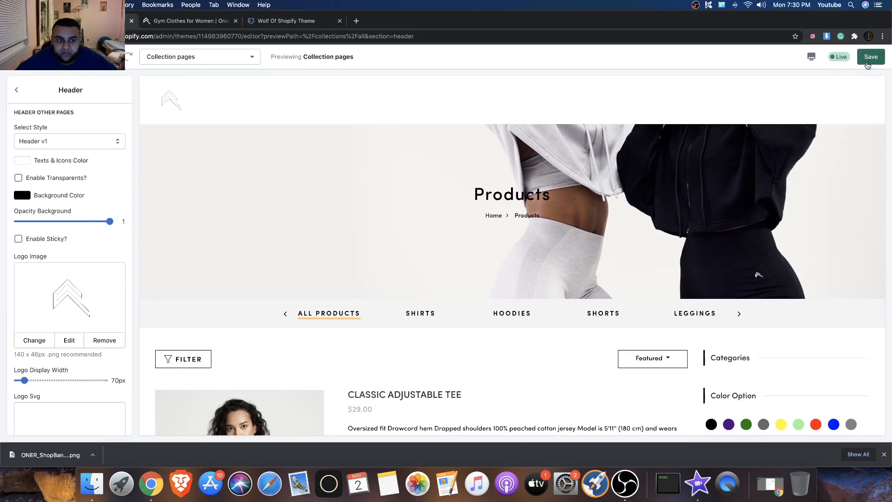
drag(59, 221, 18, 221)
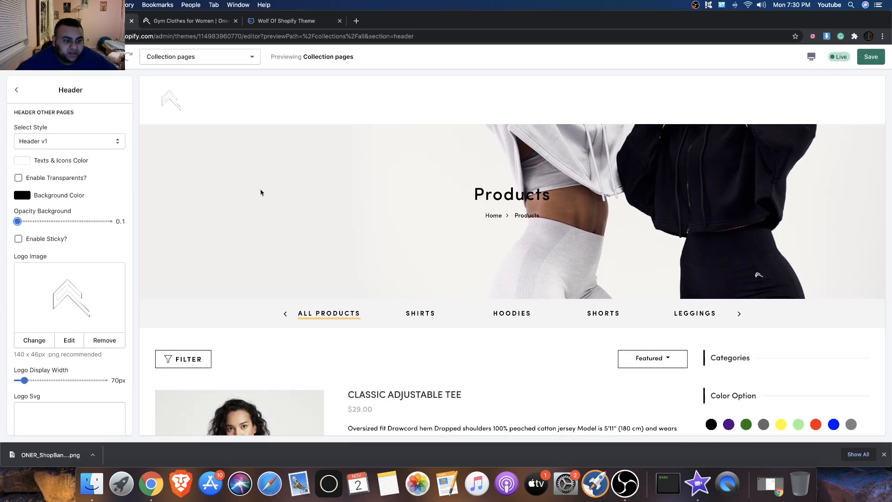
click(870, 57)
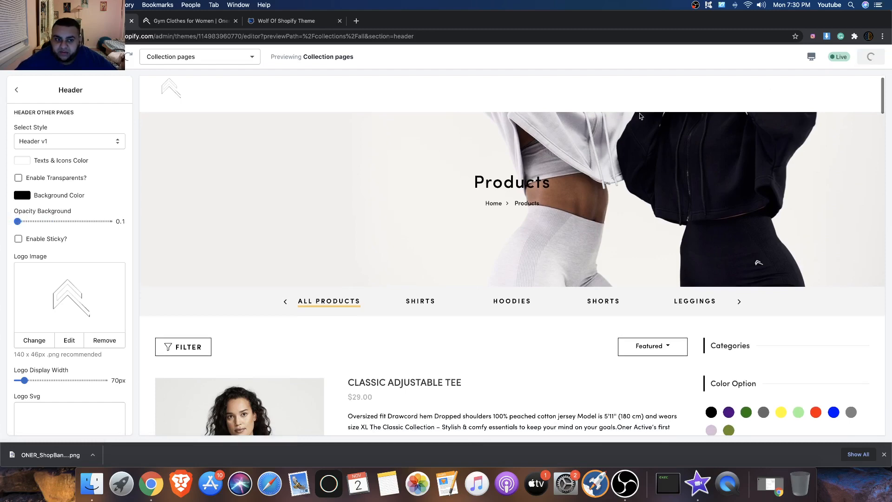
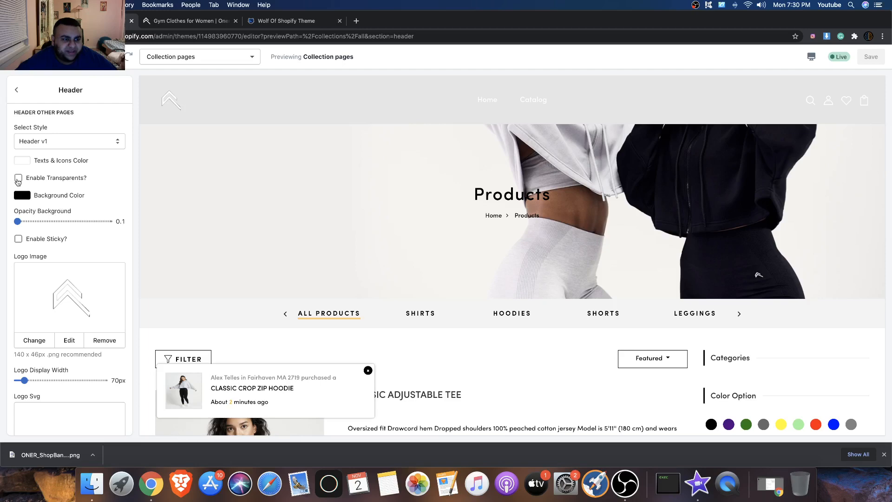
Step: Try a background opacity of 0.9 for the other pages' header, save, and check the collection page preview
click(103, 221)
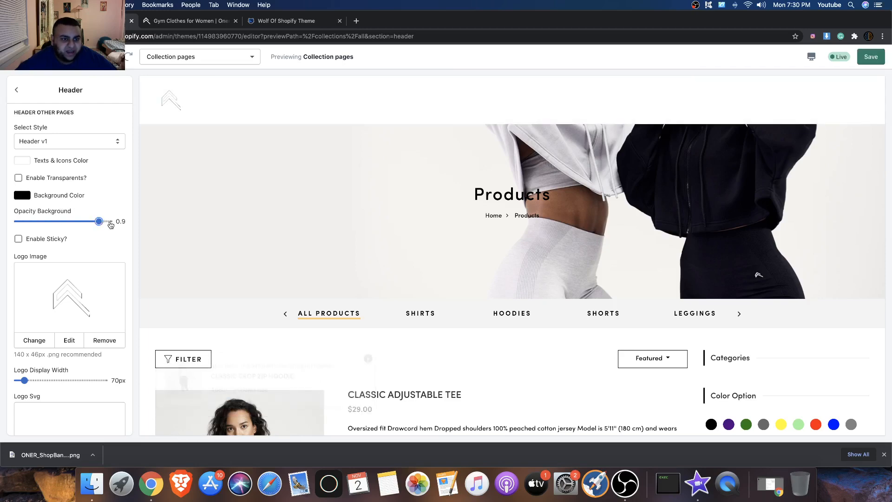
click(872, 57)
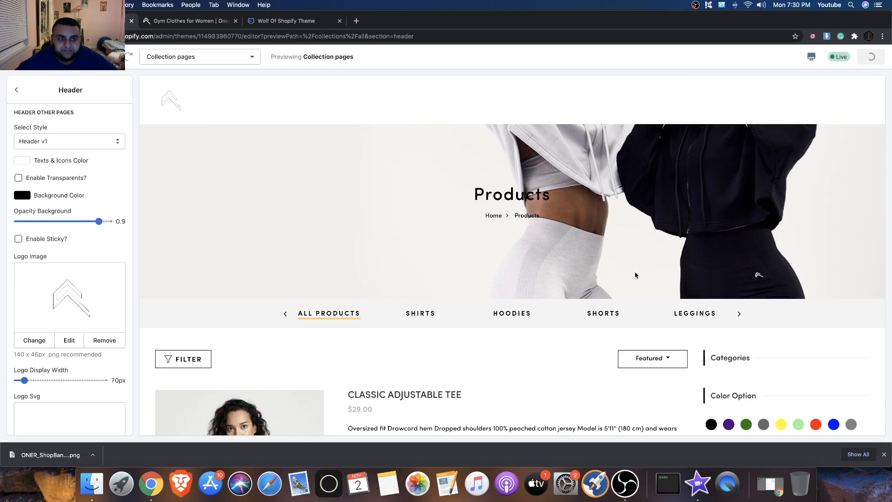
scroll(567, 246, down, 3)
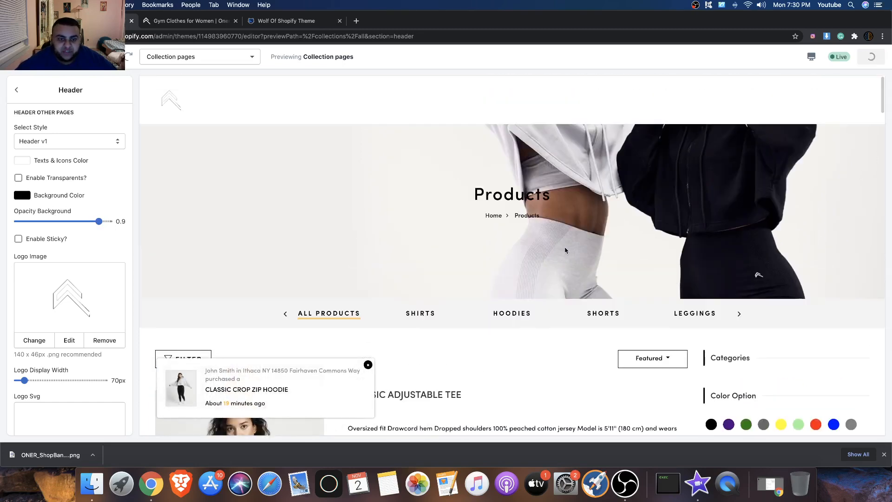
scroll(566, 250, up, 3)
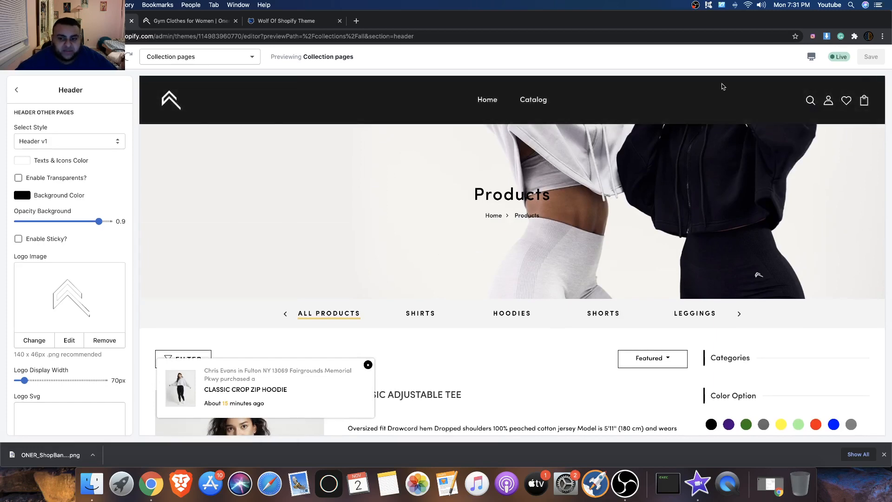
Step: Set the other pages' header background opacity to 1, save the theme and check the collection page preview
drag(99, 221, 111, 221)
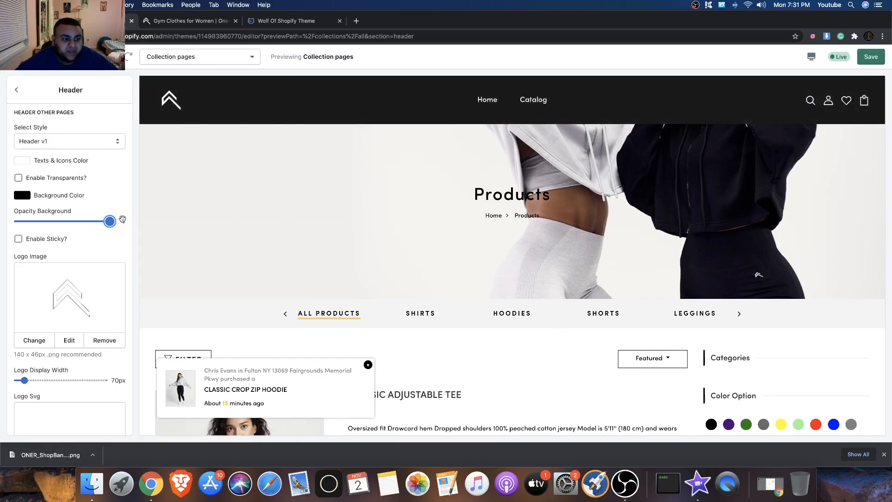
click(870, 56)
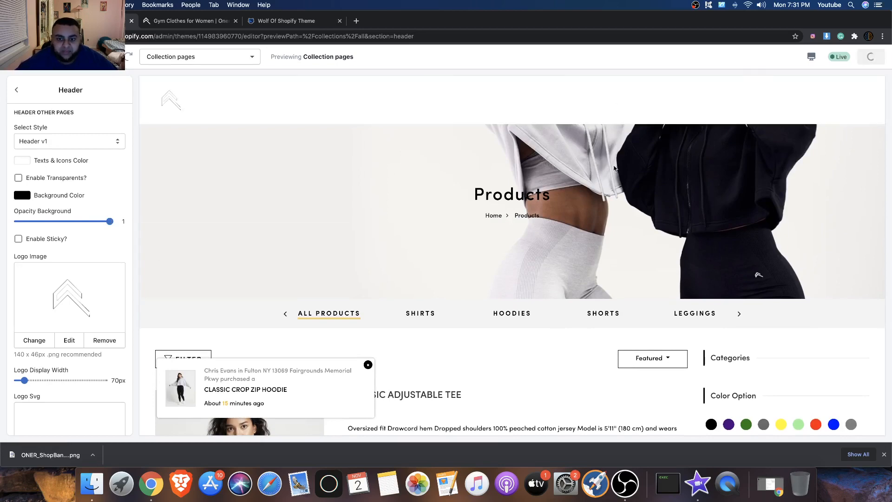
scroll(631, 152, down, 4)
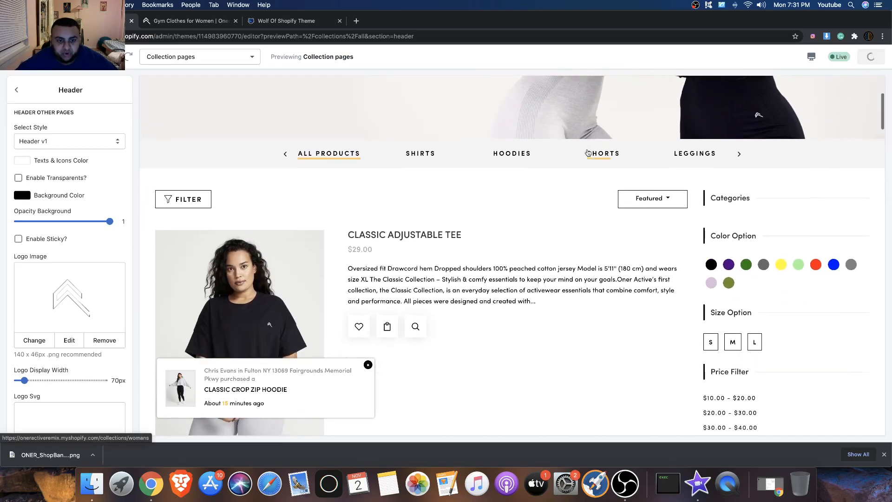
scroll(588, 152, up, 2)
scroll(588, 153, up, 2)
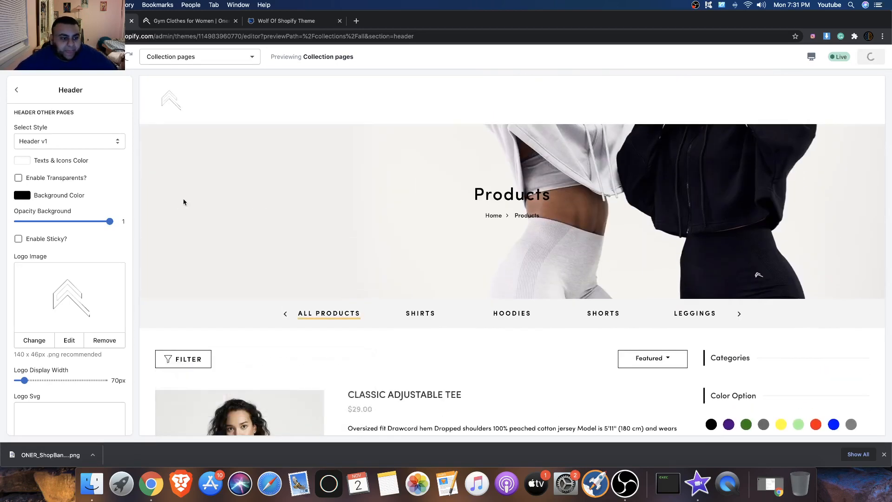
Step: In the Collection Page section, set the breadcrumb background colour to black #000000
click(17, 90)
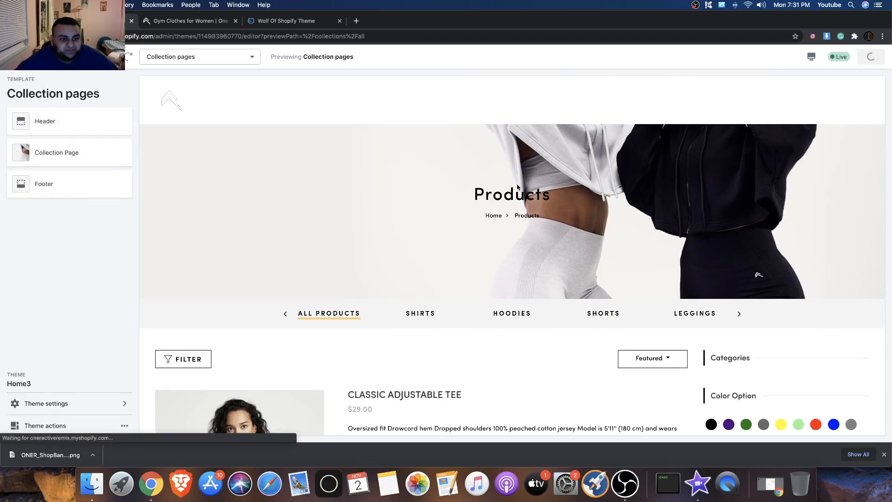
click(50, 158)
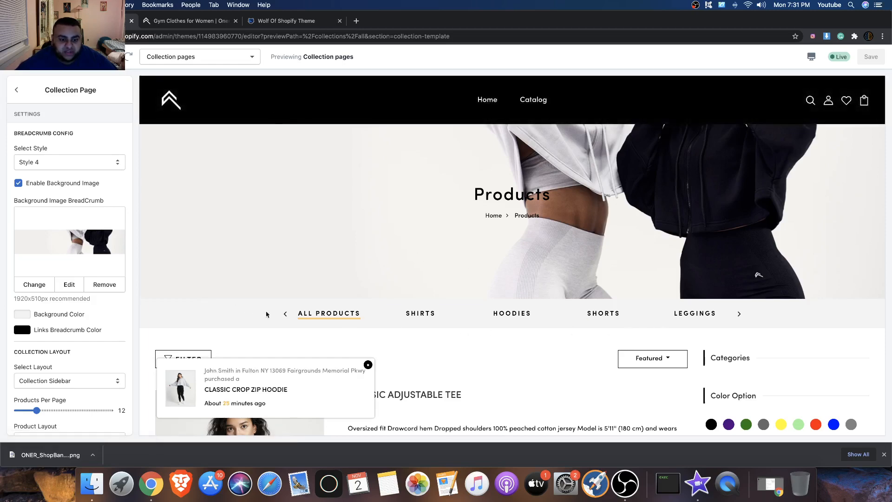
scroll(65, 275, down, 3)
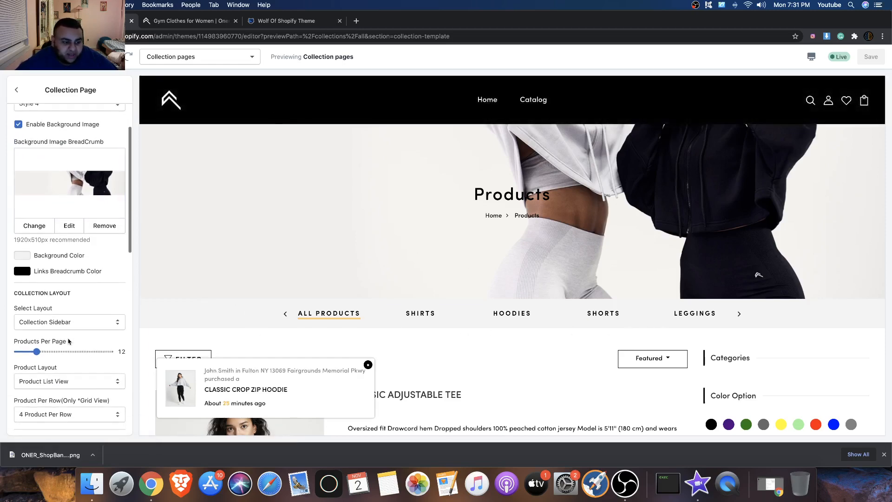
click(26, 258)
drag(27, 280, 101, 338)
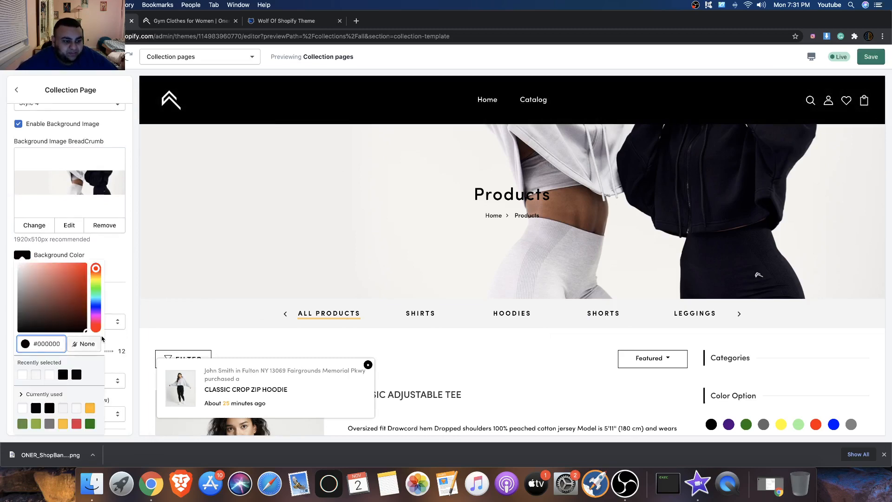
click(120, 304)
Step: Try white #FFFFFF as the breadcrumb links colour, save the theme and check the banner text in the collection page preview
click(19, 272)
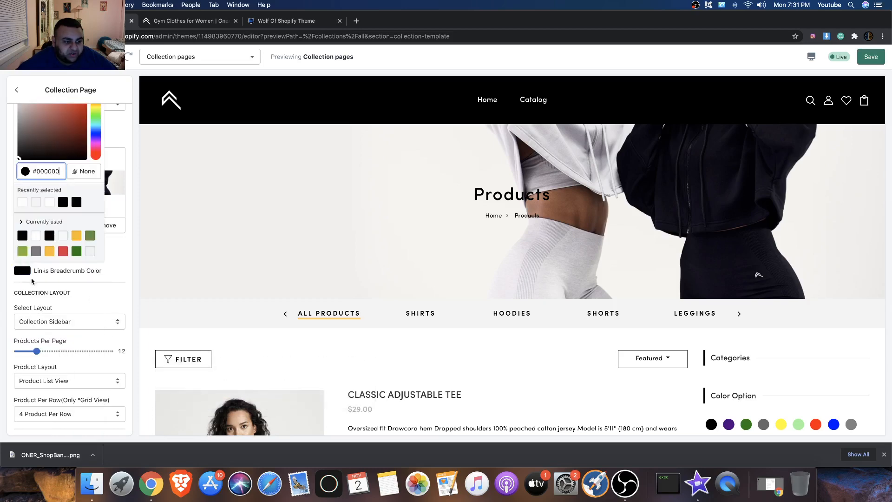
click(23, 204)
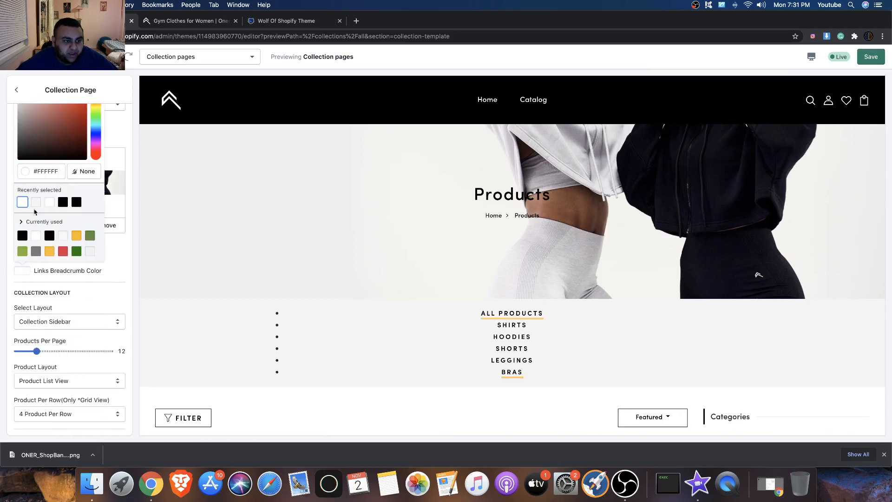
click(124, 243)
scroll(113, 243, down, 1)
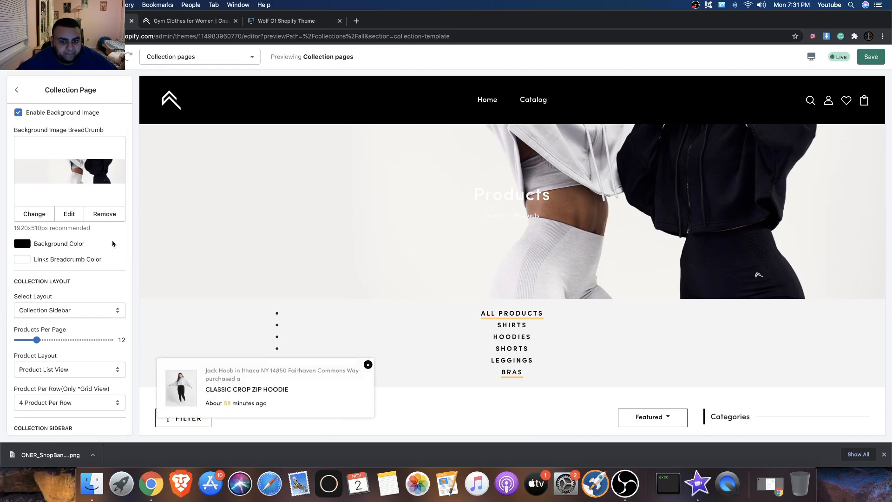
click(98, 262)
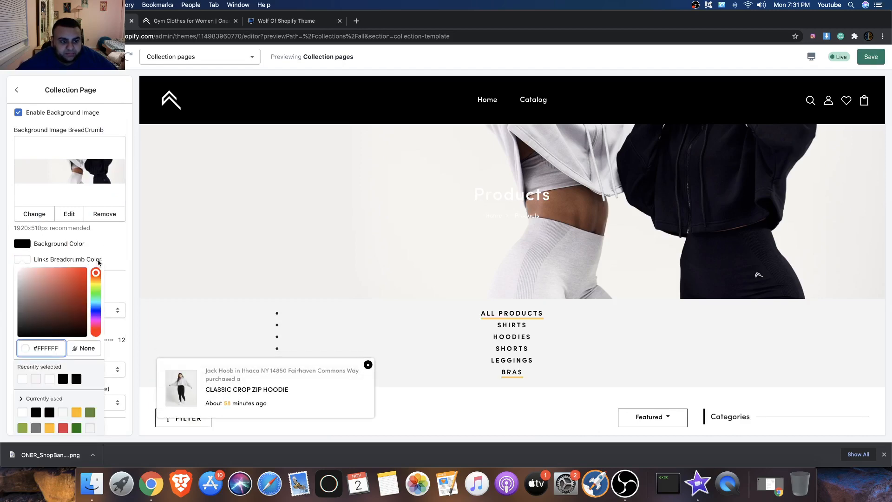
click(127, 249)
scroll(108, 260, up, 3)
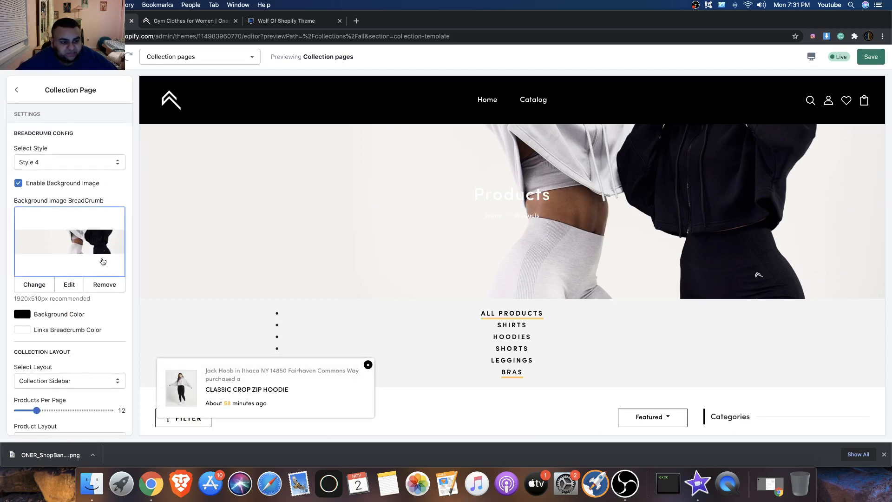
scroll(104, 260, down, 5)
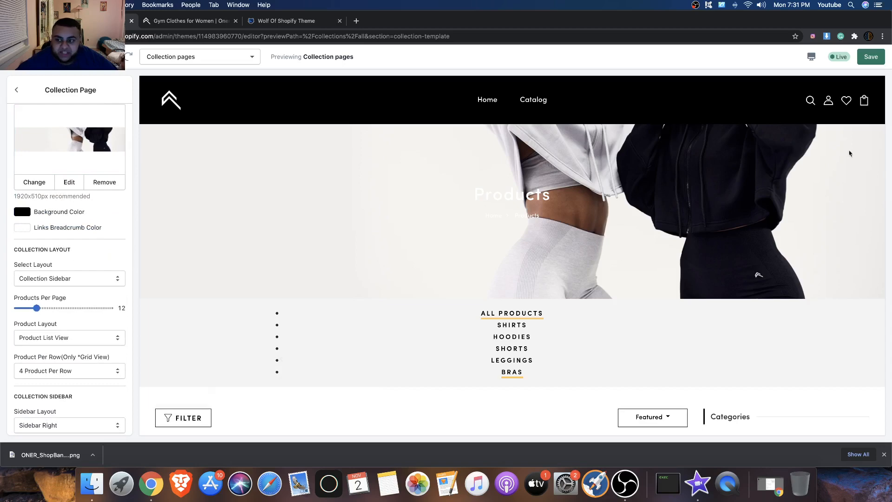
scroll(870, 130, down, 1)
click(872, 56)
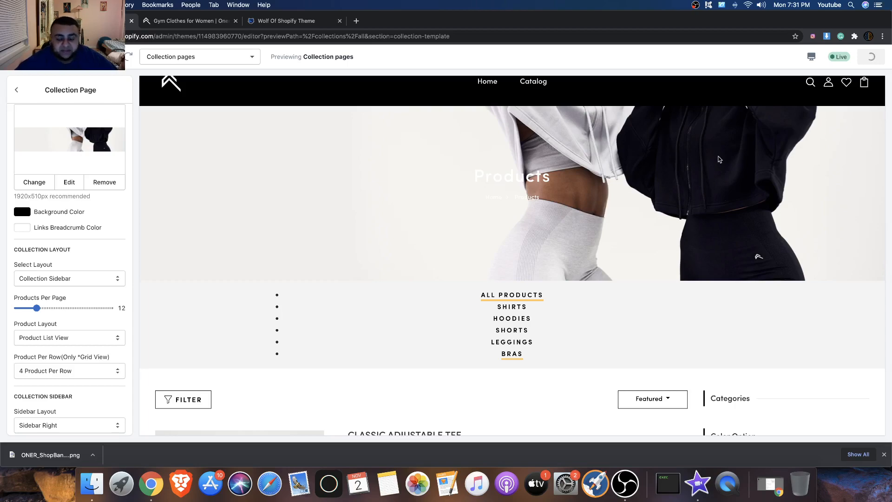
scroll(654, 182, down, 3)
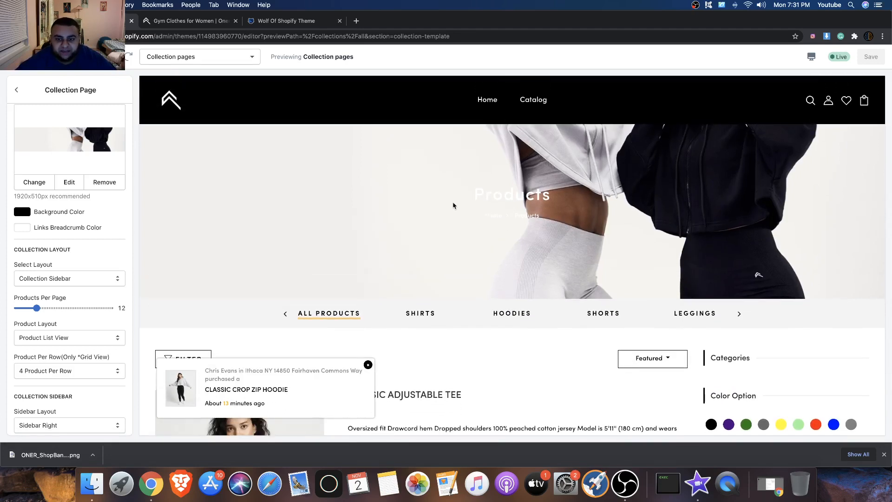
drag(453, 205, 543, 213)
Step: Set the breadcrumb links colour to near-black #080808 and save the theme
click(22, 227)
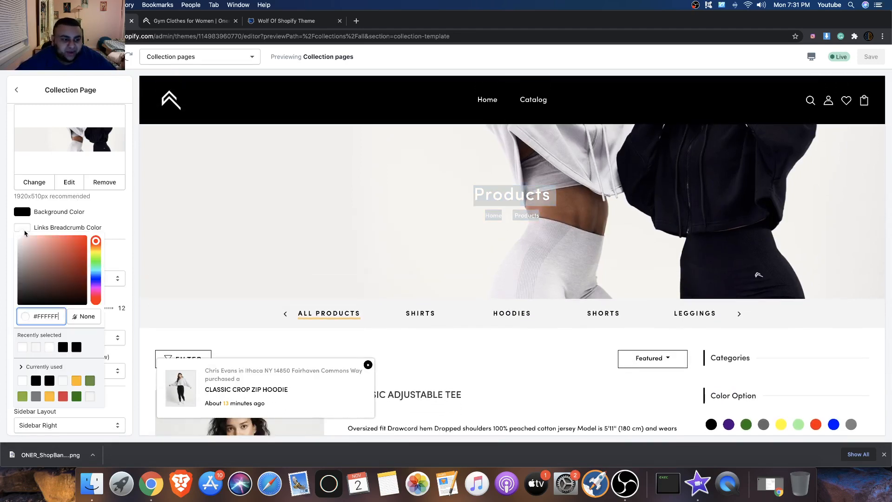
click(20, 303)
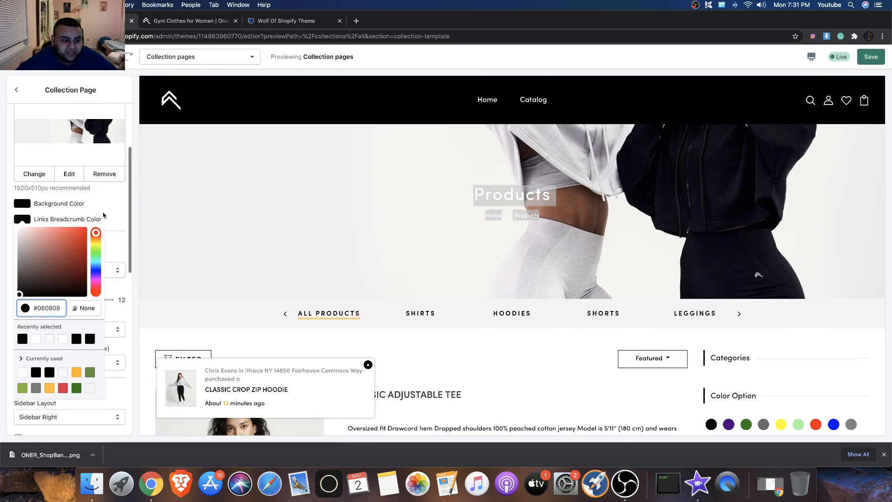
click(118, 209)
click(864, 59)
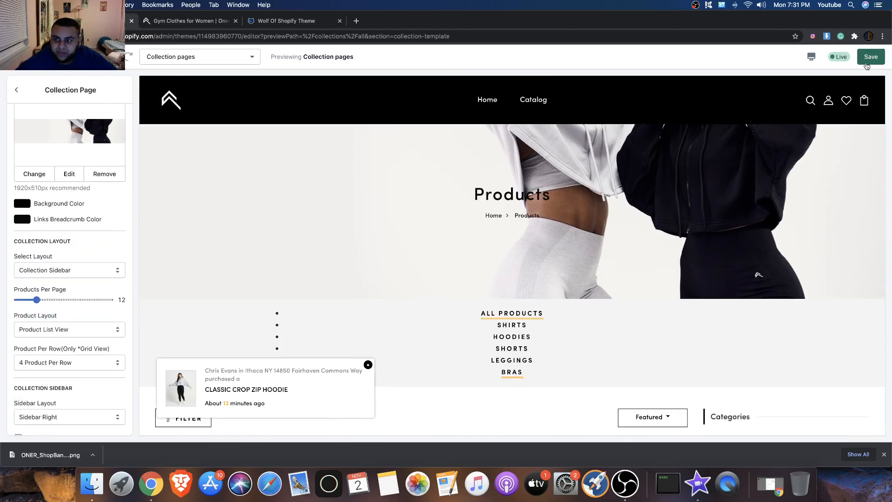
Step: Review the collection layout settings, including product layout and products per row, against the product list in the collection page preview
scroll(80, 251, down, 5)
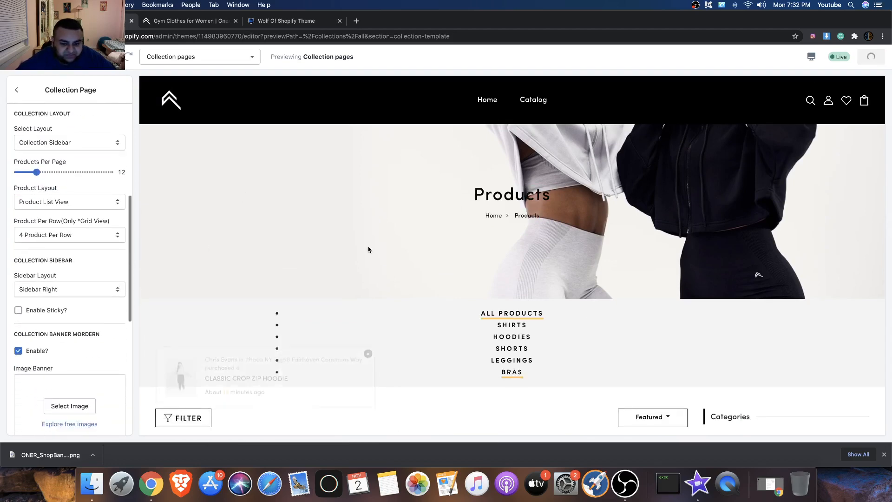
scroll(369, 249, down, 8)
scroll(367, 248, up, 5)
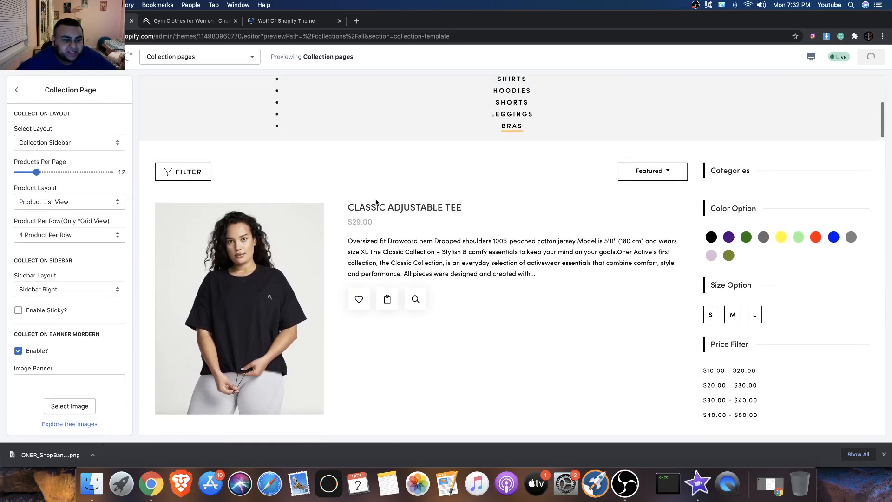
scroll(106, 203, up, 3)
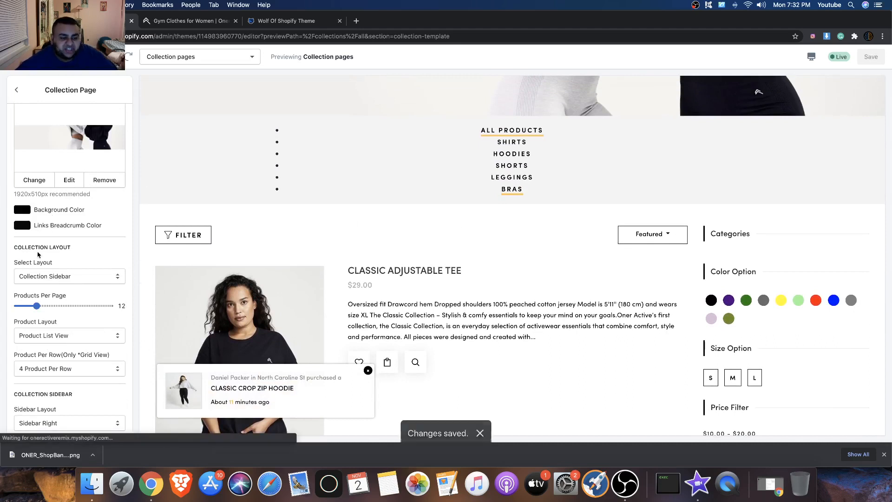
scroll(44, 293, down, 1)
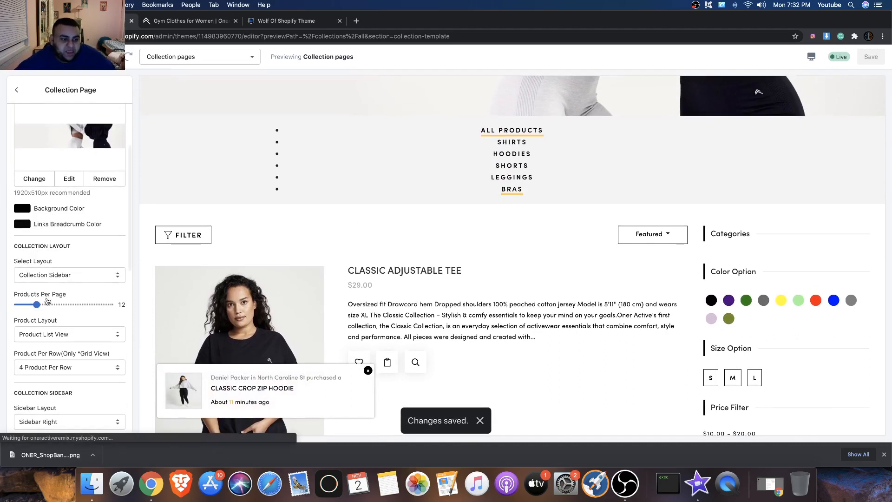
drag(31, 321, 62, 322)
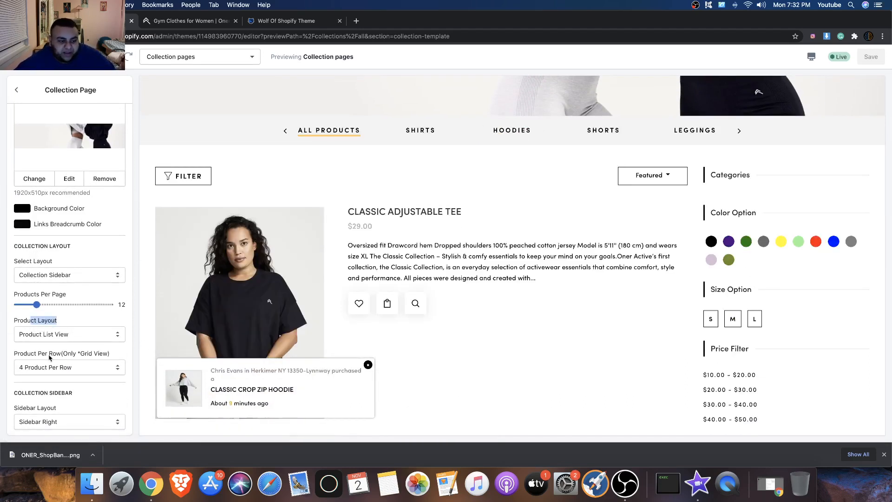
click(26, 354)
drag(41, 354, 77, 354)
scroll(463, 331, down, 3)
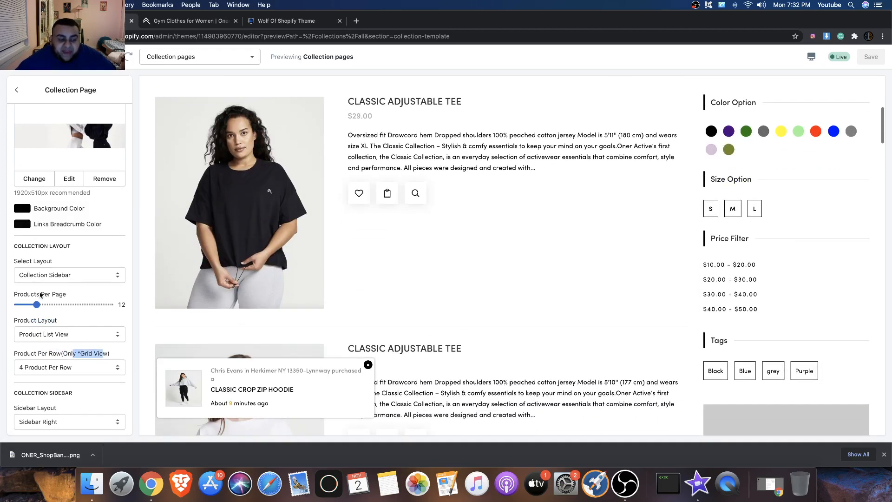
scroll(190, 291, down, 10)
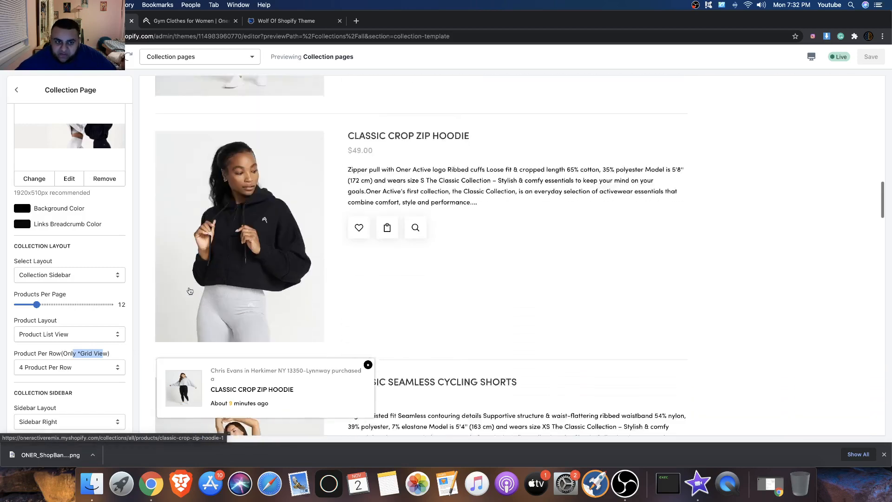
scroll(190, 291, down, 11)
Step: Switch to the Oner Active reference store and examine how its shop page arranges the banner, filters and product grid
click(186, 21)
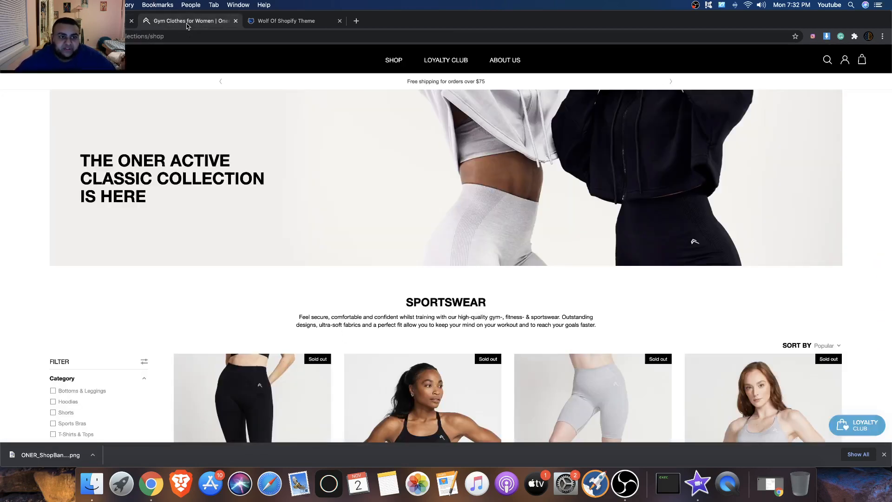
scroll(434, 188, down, 4)
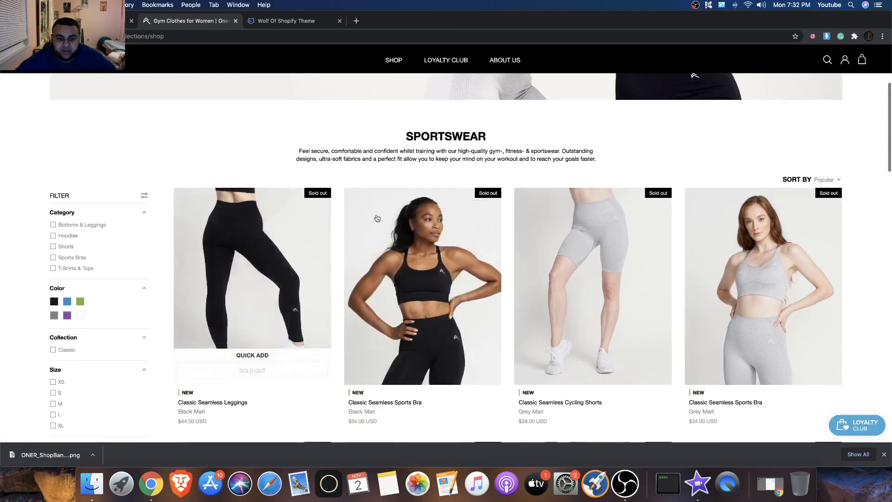
scroll(675, 214, down, 11)
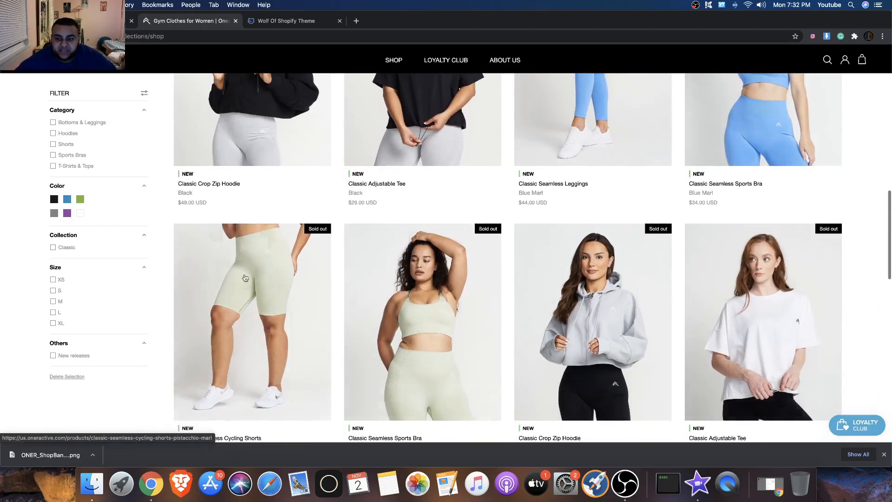
scroll(466, 193, up, 8)
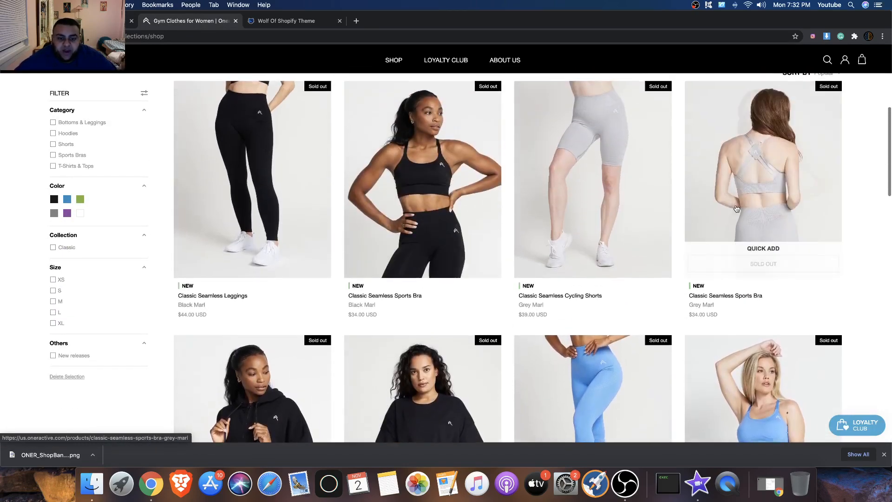
scroll(465, 260, up, 6)
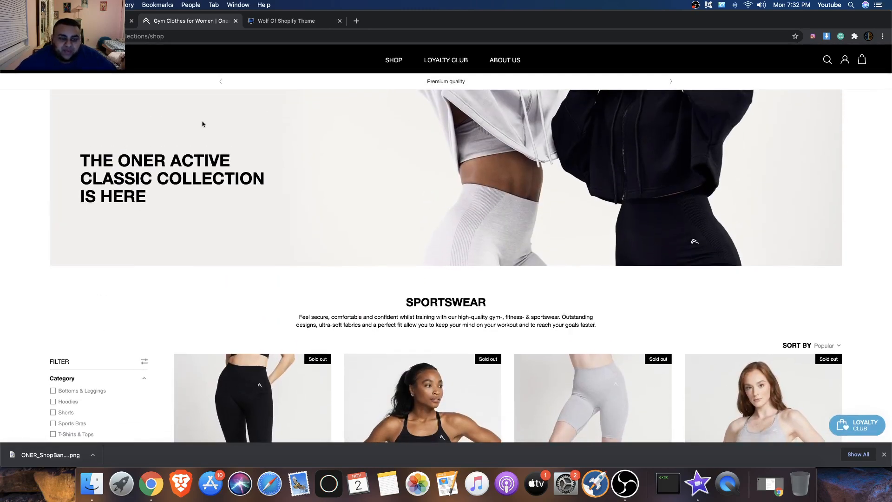
Step: Return to the theme editor and examine the collection preview's banner, category links, product list and product descriptions for comparison with the reference store
key(ctrl+Tab)
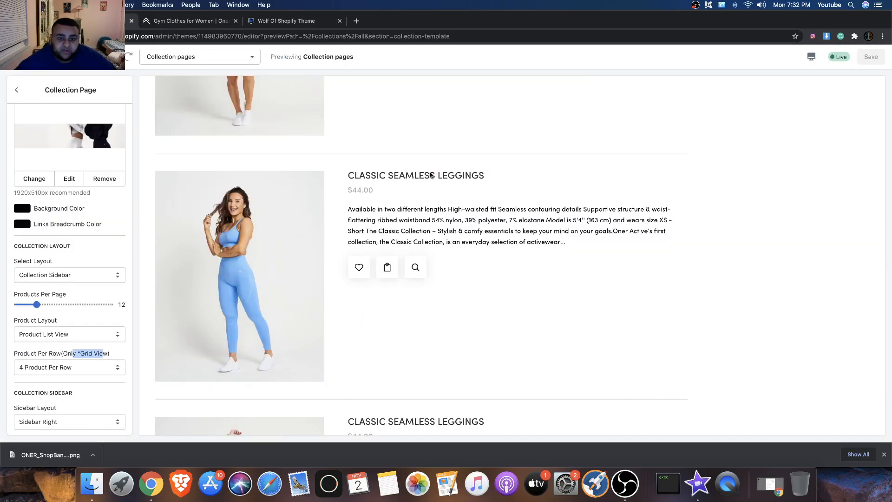
scroll(431, 177, down, 10)
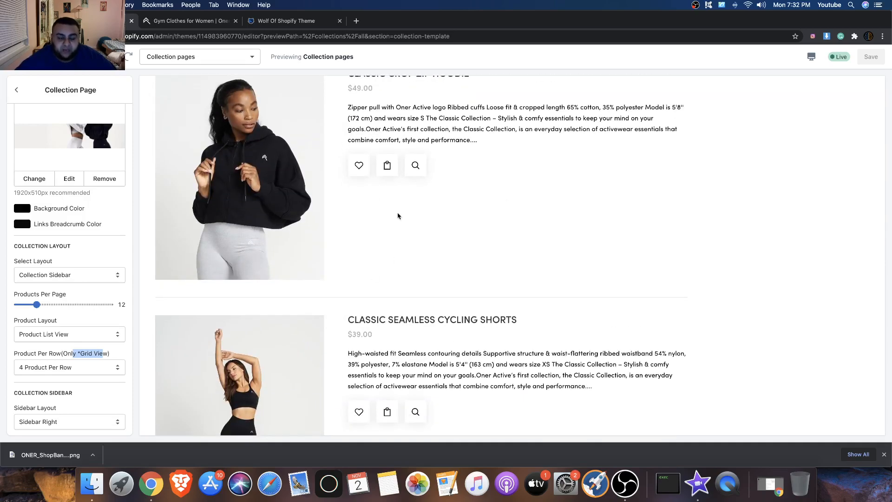
scroll(397, 215, down, 10)
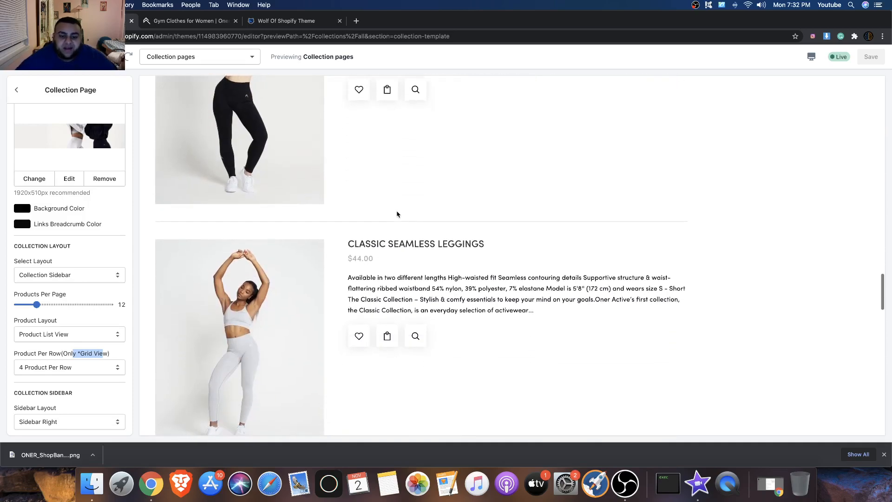
scroll(397, 214, up, 8)
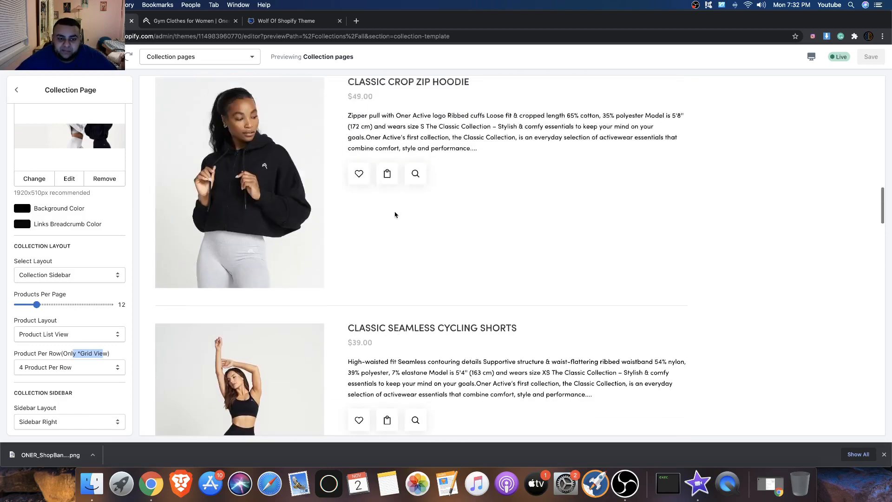
scroll(395, 215, up, 15)
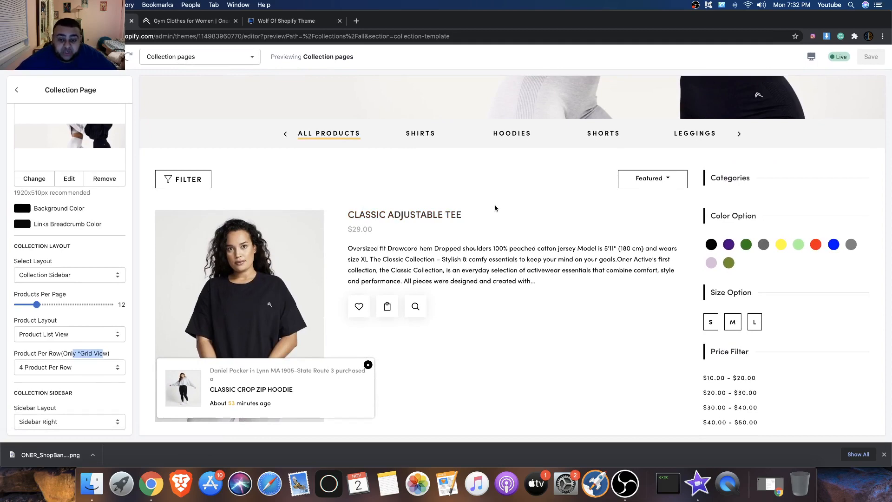
scroll(534, 214, up, 5)
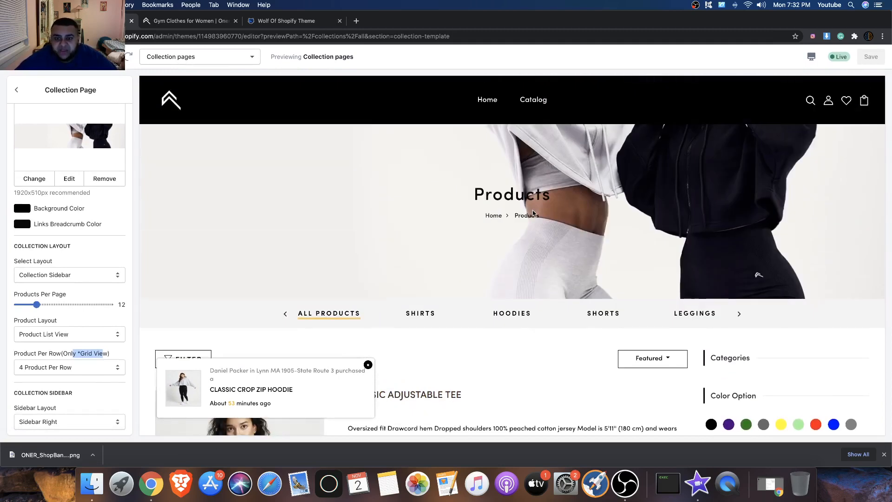
scroll(533, 214, down, 5)
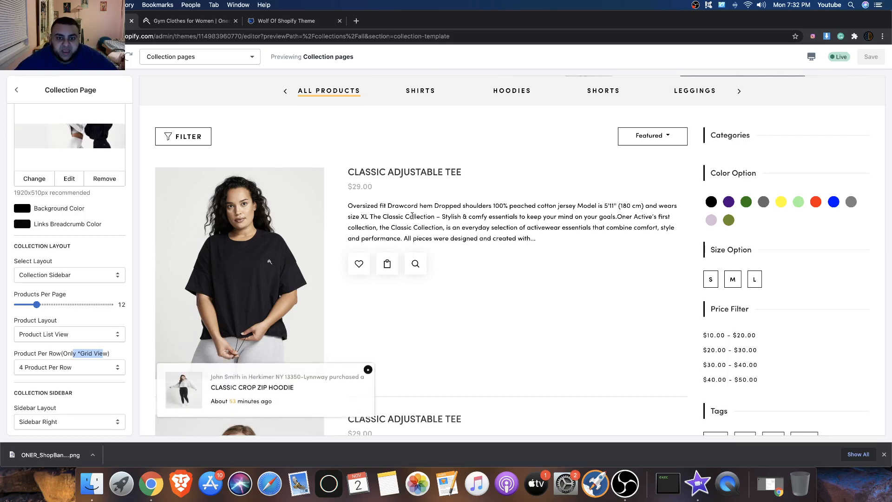
scroll(414, 214, up, 5)
scroll(412, 216, down, 5)
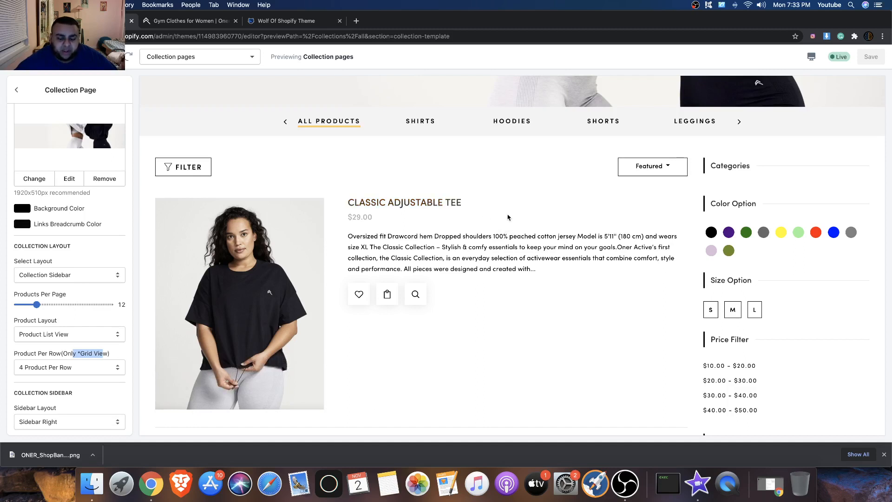
drag(585, 266, 505, 241)
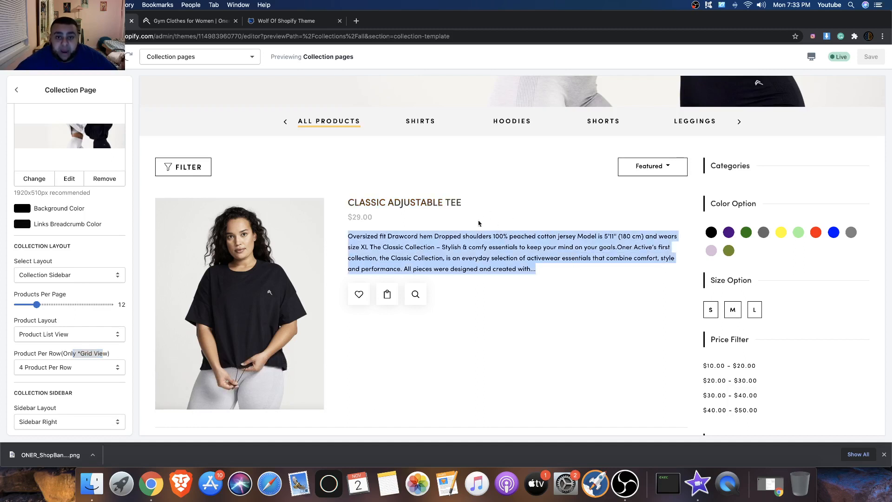
click(555, 238)
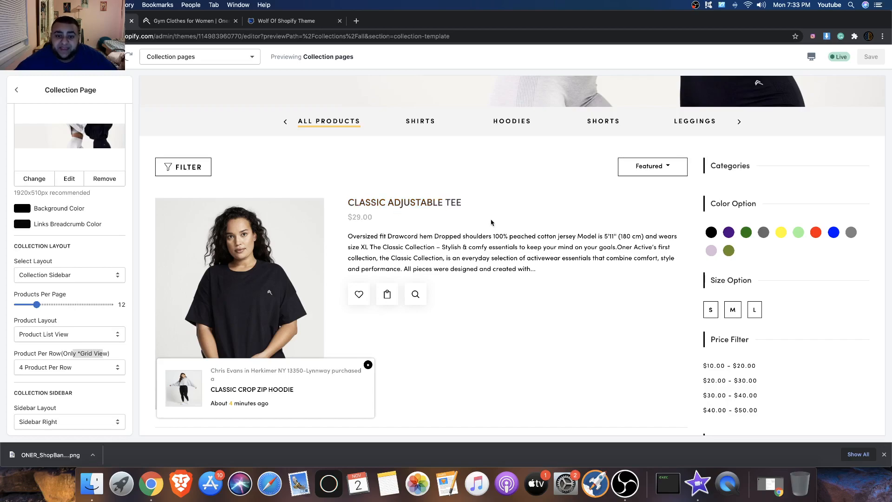
scroll(430, 290, down, 12)
scroll(430, 289, up, 15)
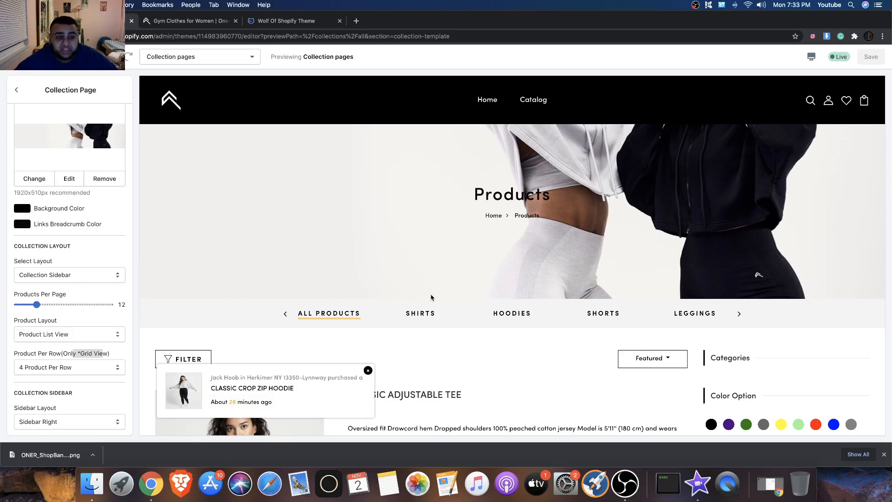
scroll(420, 294, down, 5)
scroll(421, 294, up, 5)
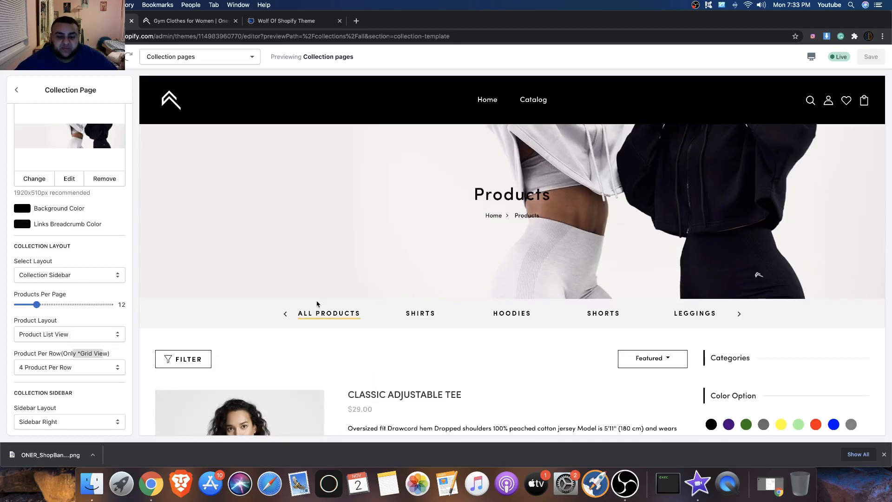
Step: Look over the collection page preview and all of the Collection Page section's settings, from breadcrumb configuration to filter layout
scroll(318, 303, down, 3)
scroll(317, 304, up, 3)
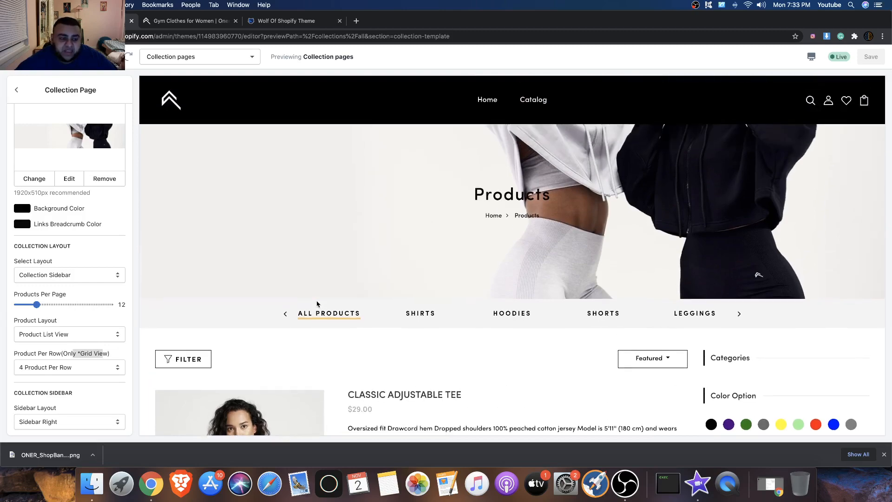
scroll(317, 304, down, 10)
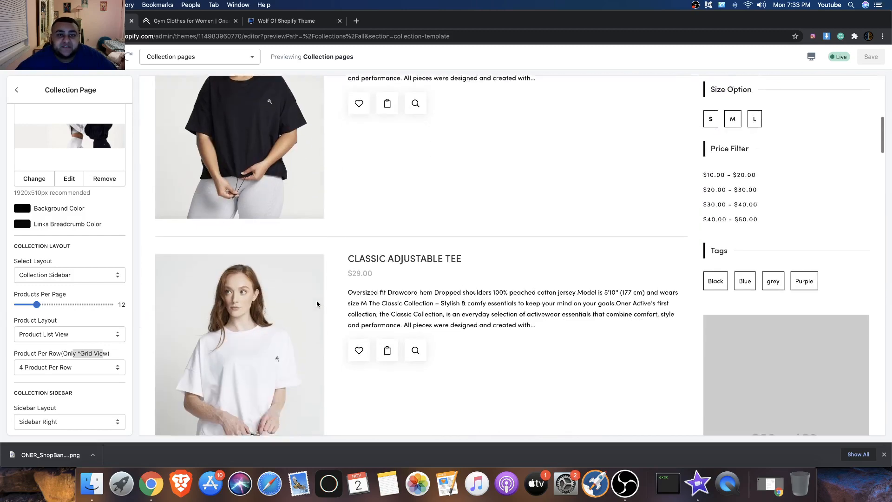
scroll(316, 303, up, 10)
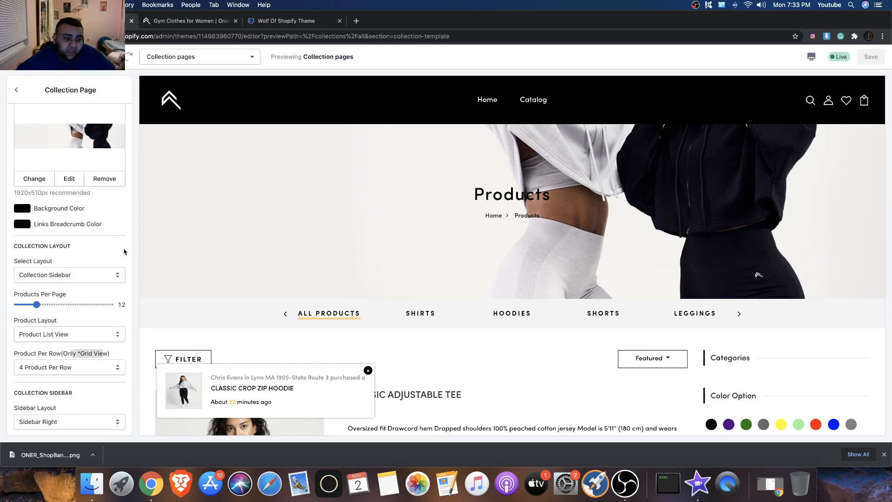
scroll(102, 252, down, 10)
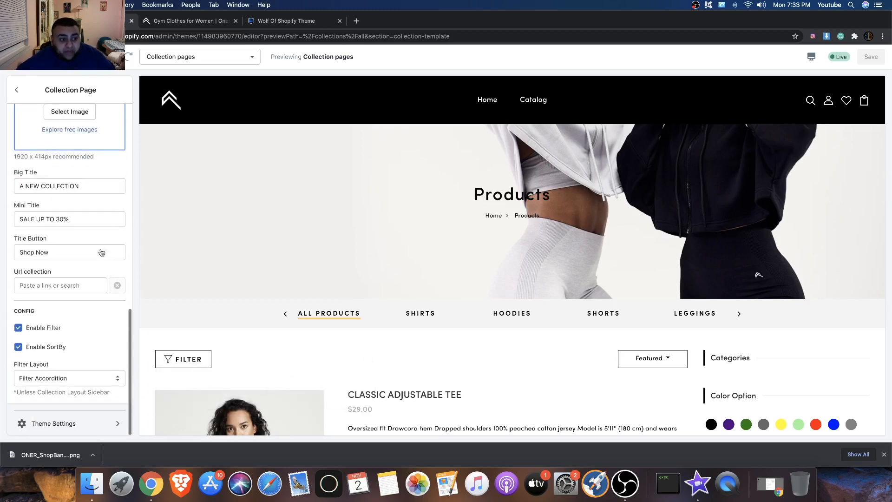
scroll(92, 301, up, 10)
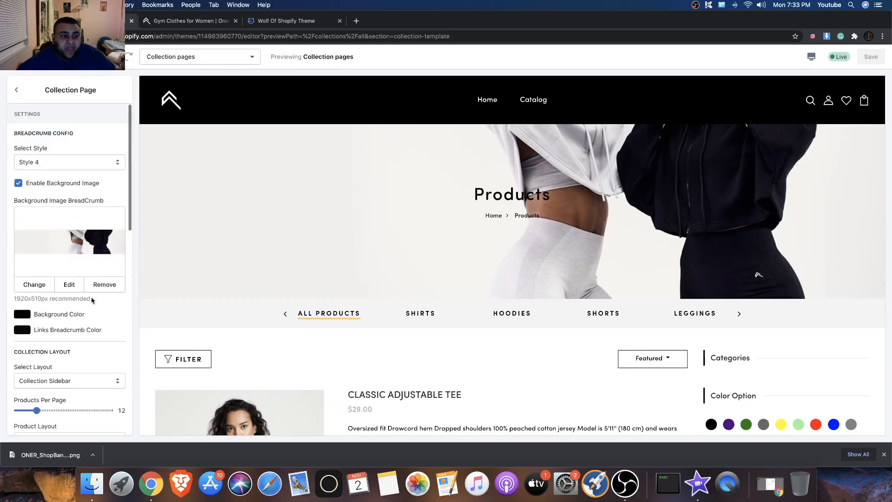
scroll(92, 300, down, 10)
Step: Open the theme settings for the collection category links and inspect the bar's background colour without changing it
click(91, 301)
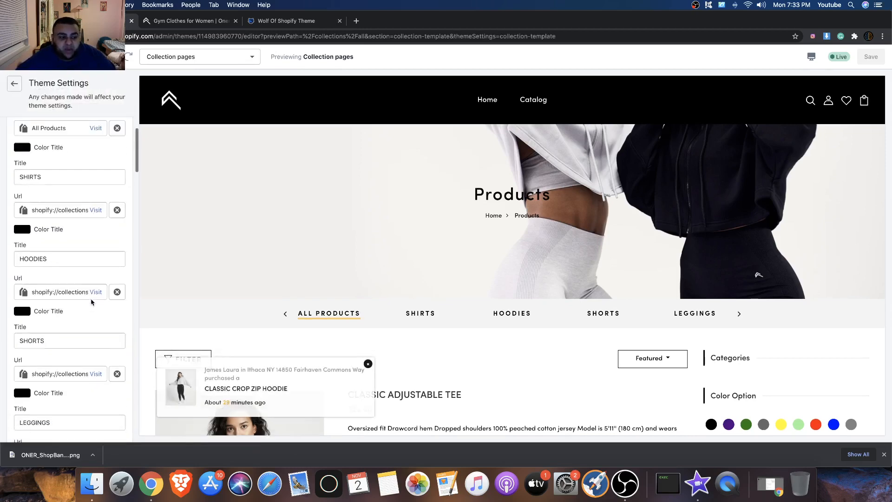
scroll(91, 301, up, 2)
click(22, 138)
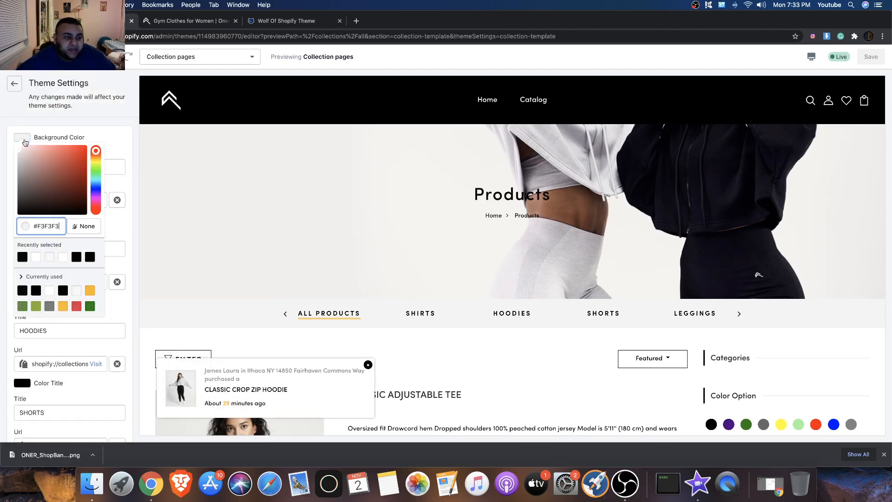
click(116, 147)
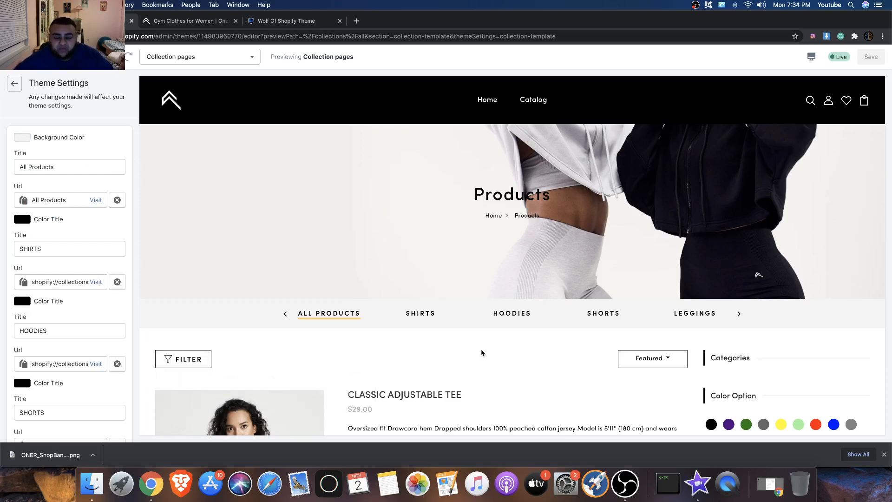
Step: Examine the collection preview's product list, descriptions and sidebar filters, and check the list of page templates available for editing
scroll(483, 345, down, 8)
scroll(485, 344, up, 8)
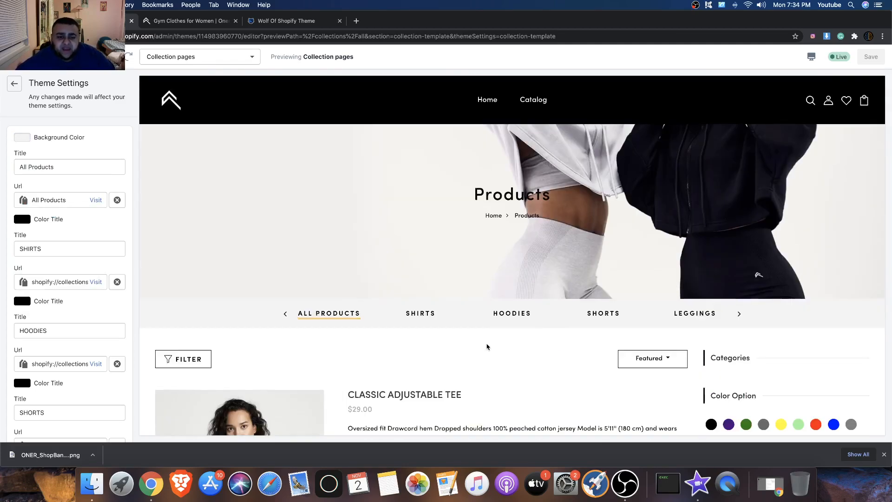
scroll(452, 342, down, 1)
scroll(453, 342, down, 10)
scroll(452, 343, up, 6)
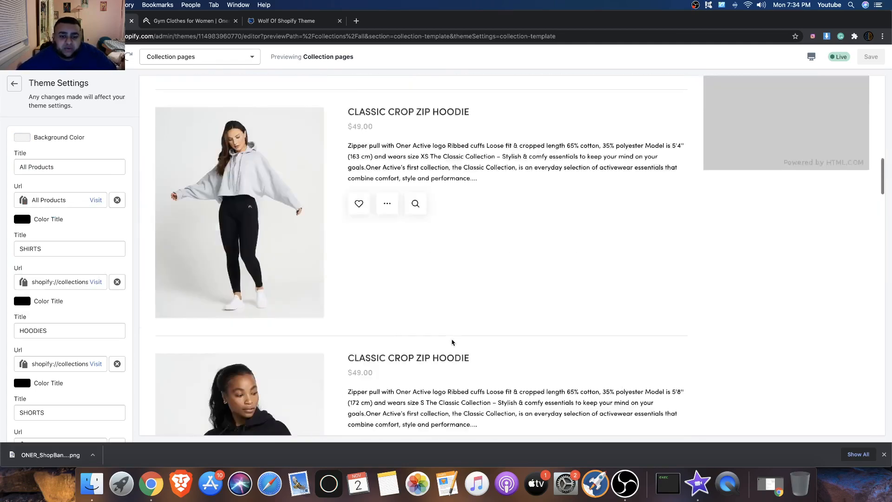
scroll(452, 343, up, 5)
scroll(428, 335, down, 5)
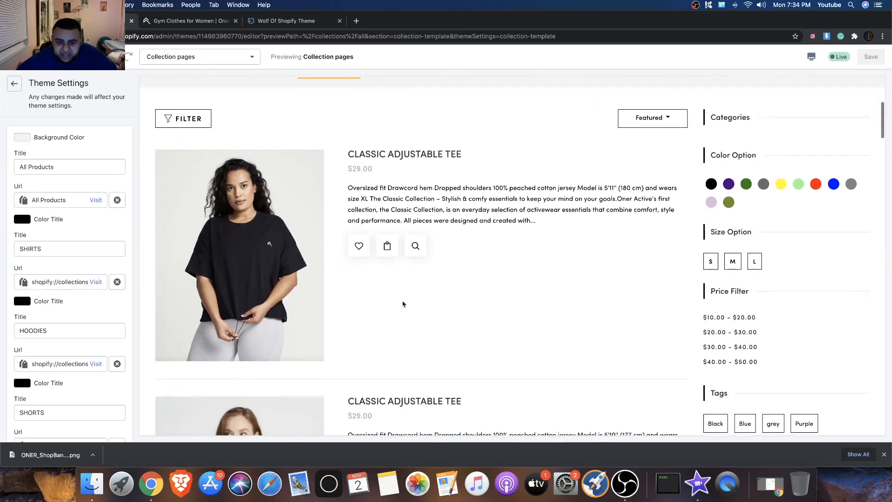
scroll(391, 287, down, 2)
scroll(390, 287, up, 8)
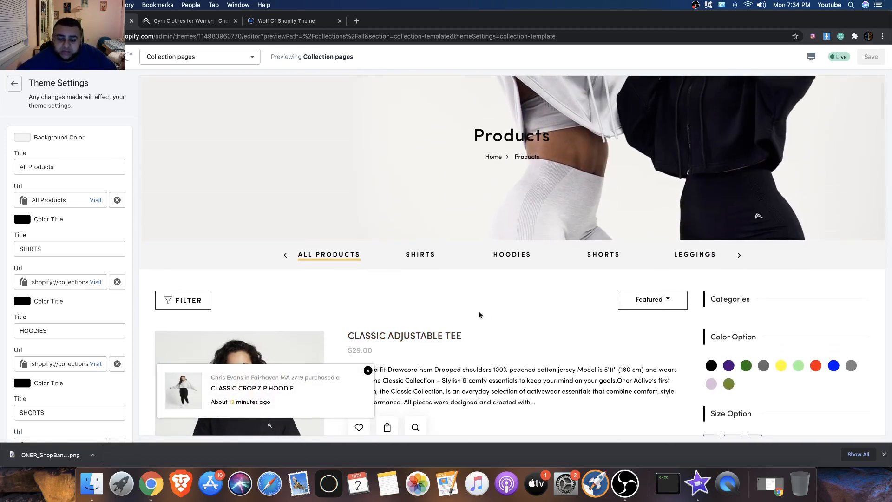
scroll(455, 312, down, 2)
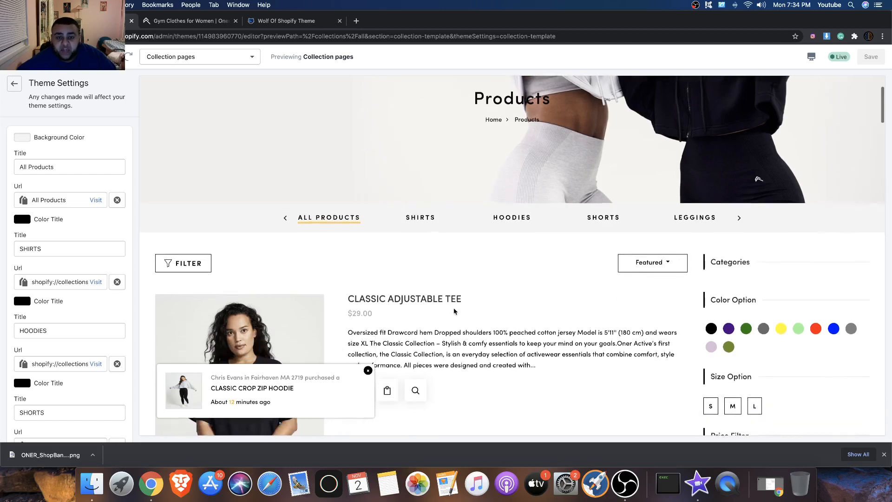
scroll(454, 312, up, 4)
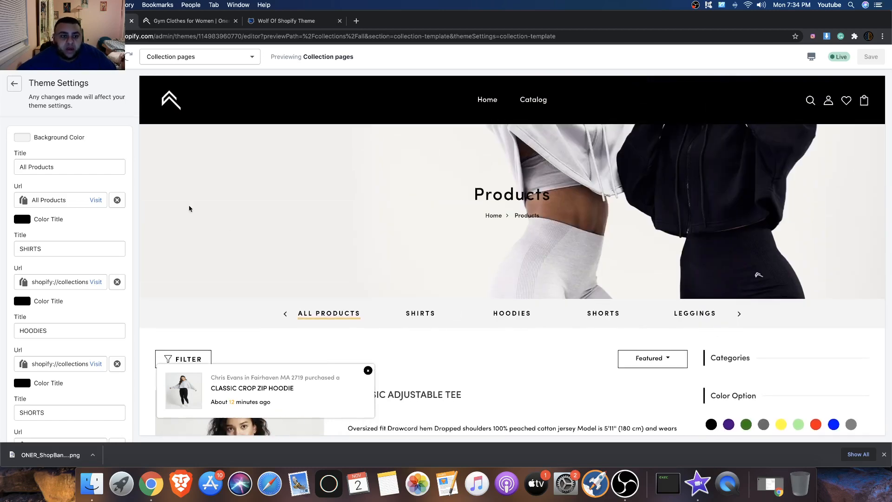
click(235, 58)
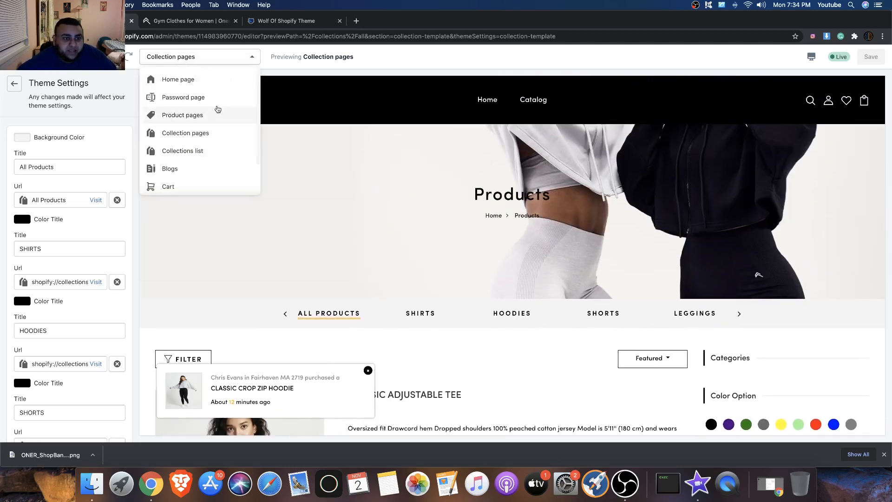
scroll(217, 107, down, 1)
scroll(460, 99, down, 5)
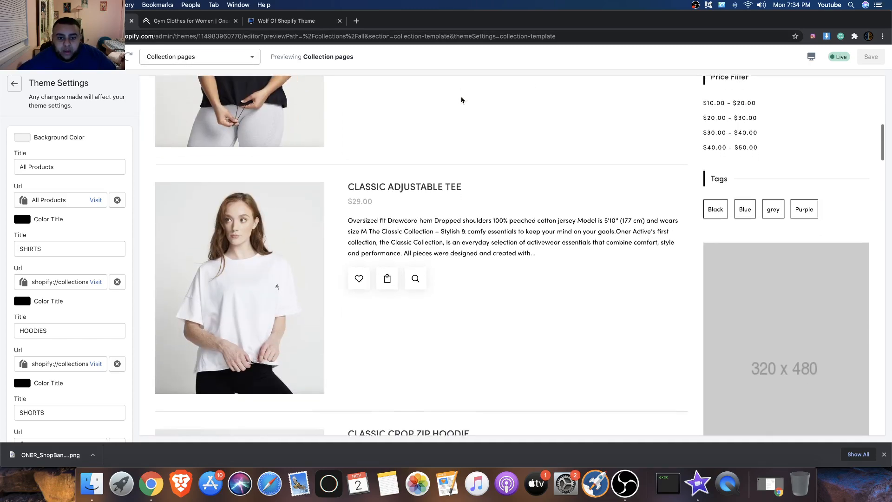
scroll(623, 191, up, 7)
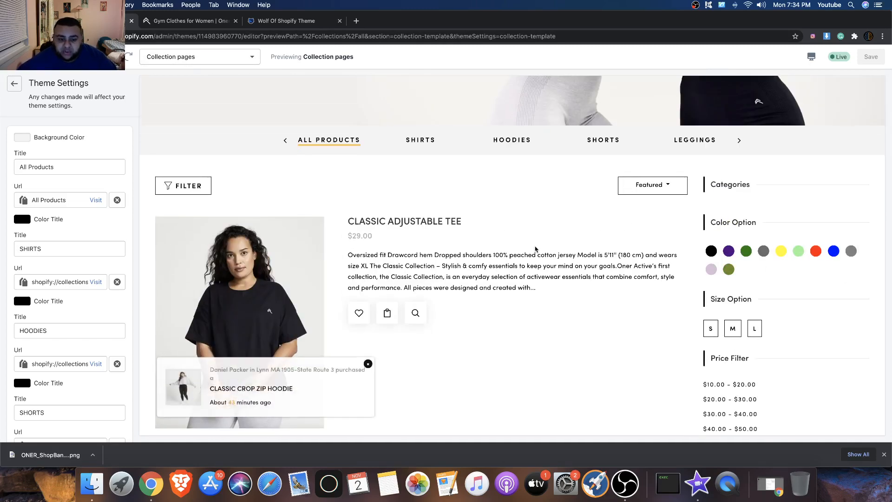
scroll(320, 283, down, 10)
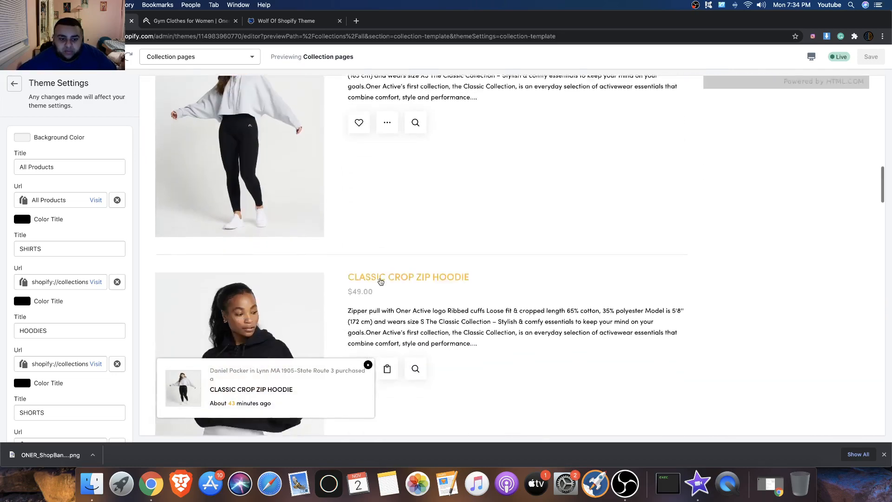
scroll(379, 279, up, 4)
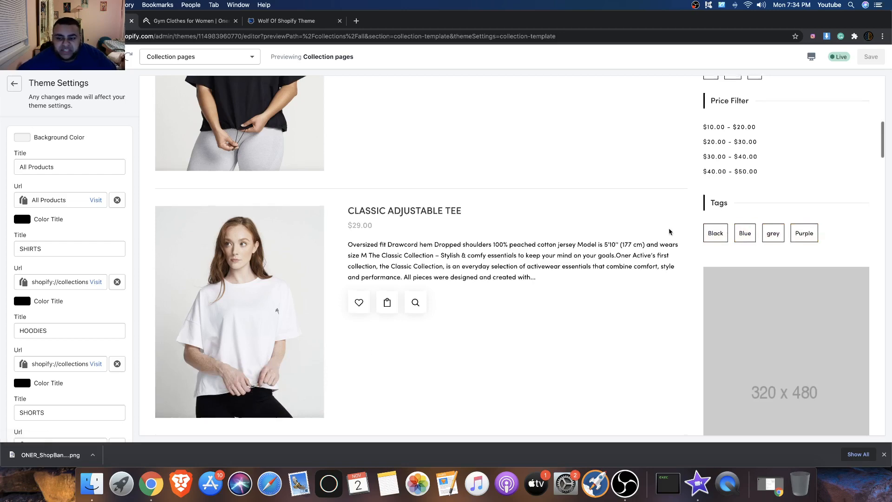
Step: Filter the previewed products by the Purple tag, add the grey tag and check the combined product list
click(804, 231)
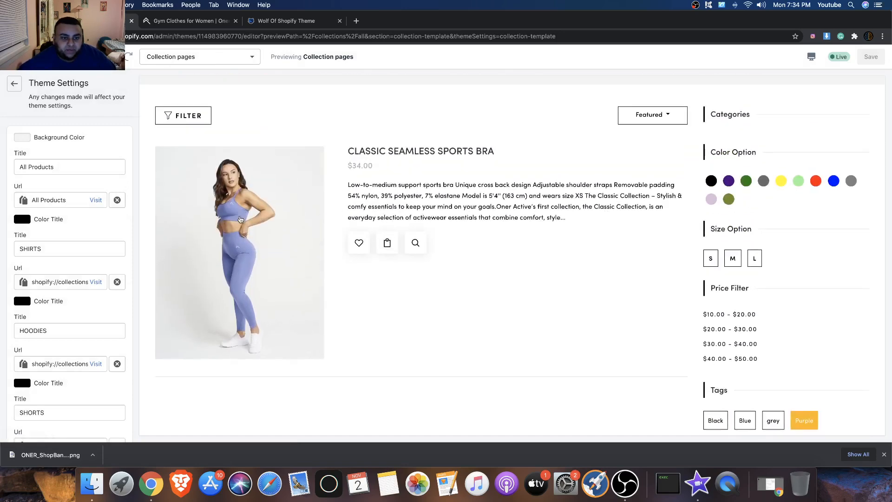
scroll(696, 348, down, 3)
click(773, 342)
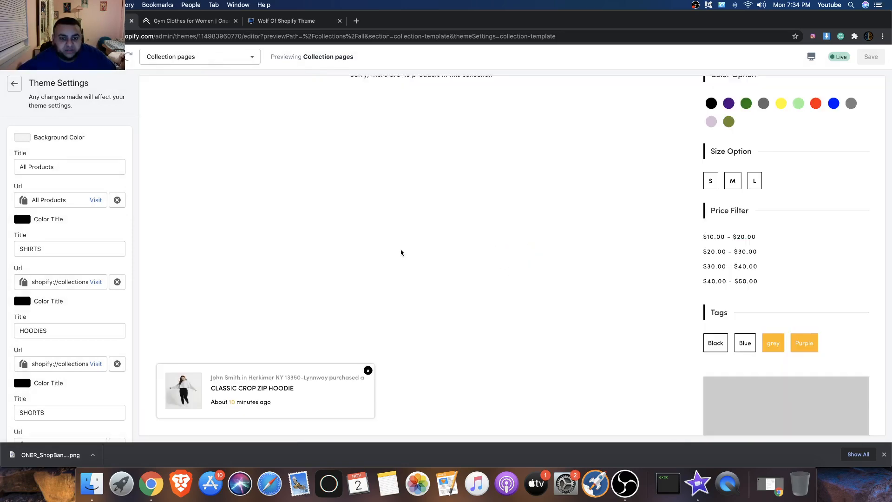
scroll(491, 197, down, 2)
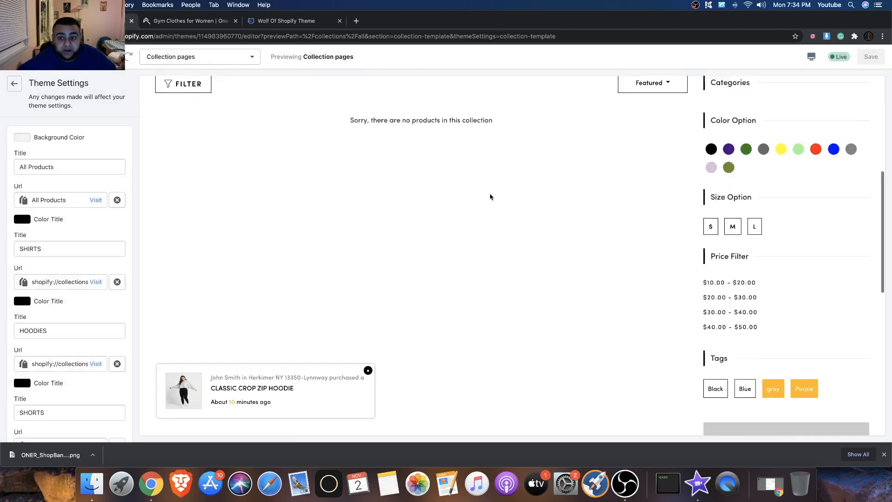
Step: Remove the Purple tag filter and review the products listed under the grey tag alone
scroll(491, 197, down, 5)
click(799, 242)
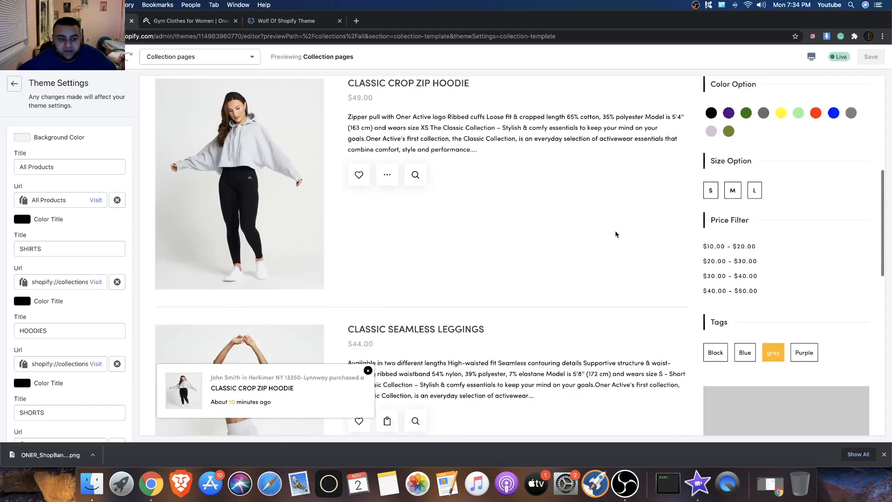
scroll(388, 277, down, 6)
scroll(420, 231, down, 9)
scroll(420, 232, up, 14)
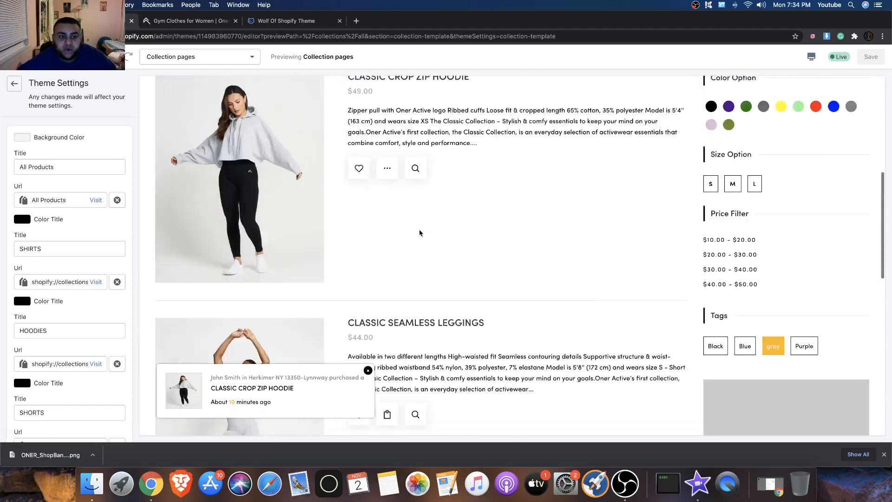
scroll(420, 233, up, 6)
scroll(697, 288, down, 5)
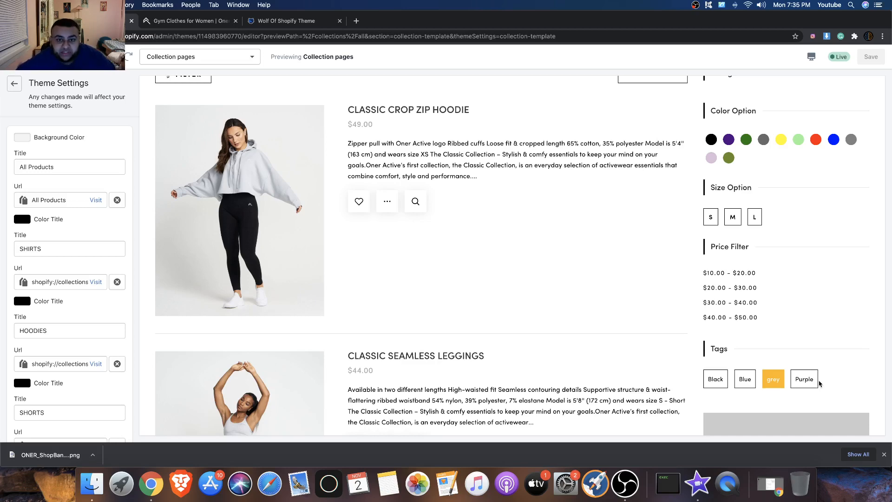
Step: Replace the grey tag filter with the Black tag and review the matching products in the preview
click(772, 387)
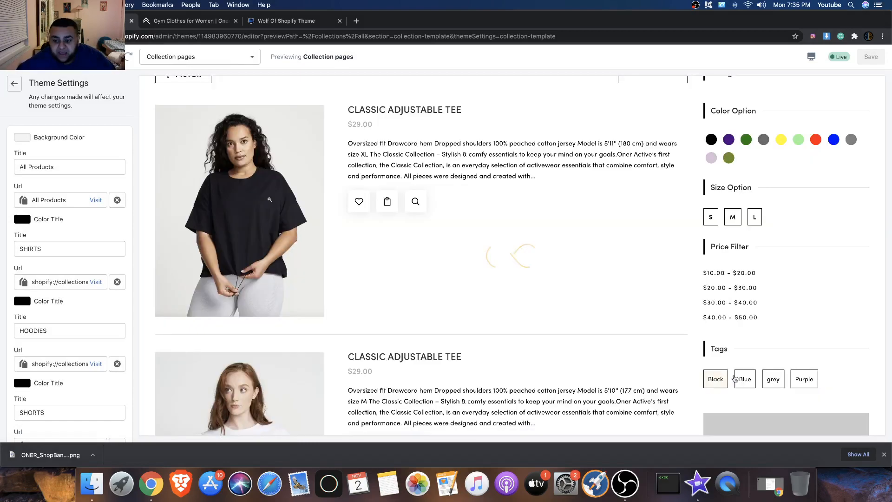
click(717, 378)
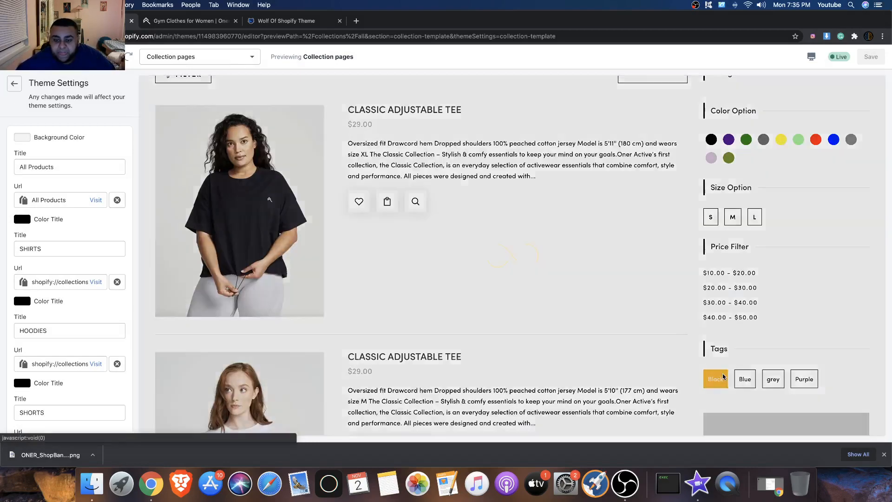
scroll(567, 299, down, 12)
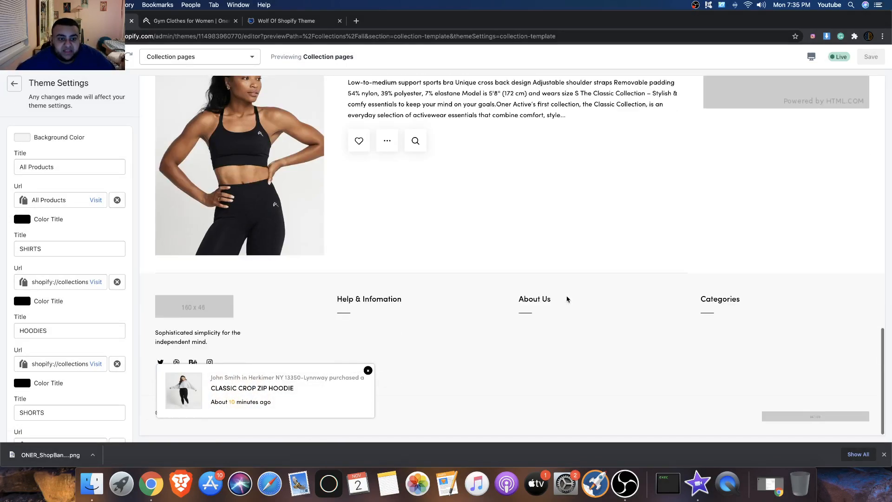
scroll(568, 299, up, 18)
scroll(569, 299, down, 8)
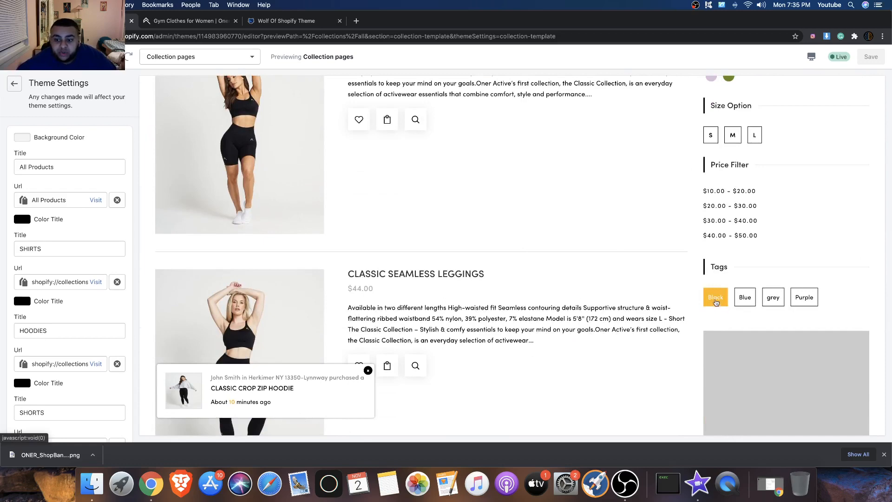
Step: Add the Blue tag to the Black filter and check the product list for the combined selection
click(742, 298)
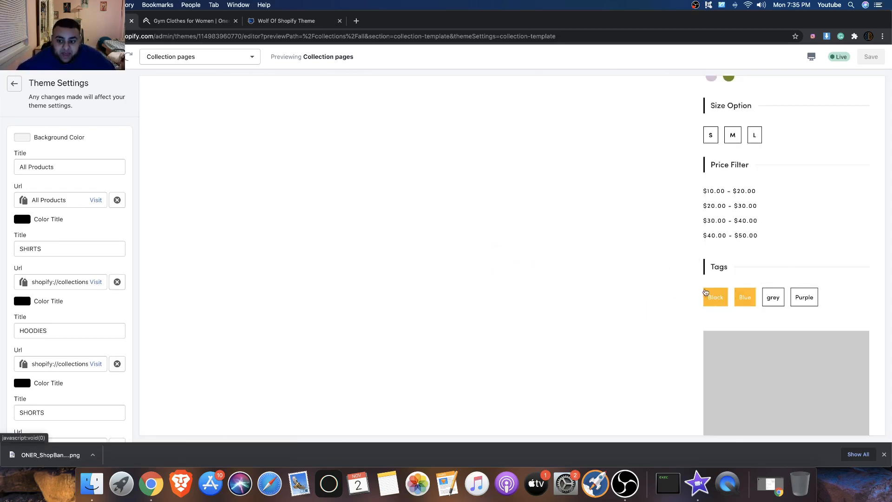
scroll(559, 285, up, 8)
scroll(520, 303, down, 8)
scroll(511, 302, up, 8)
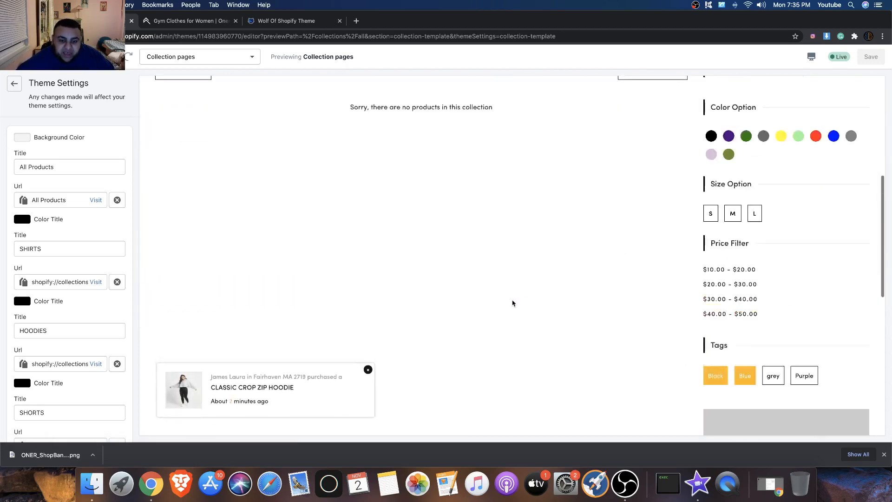
Step: Check the filter sidebar on the Oner Active reference store, and return to the theme editor to clear the Blue and Black tag filters
click(155, 22)
scroll(419, 213, down, 10)
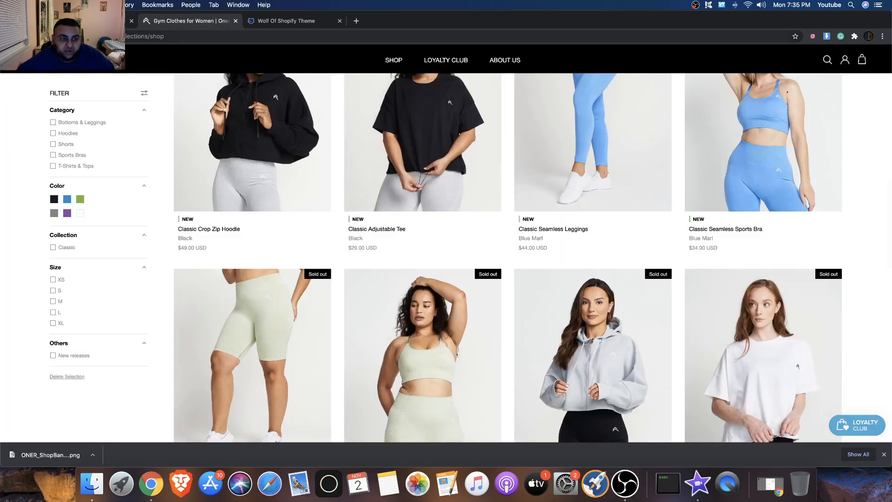
click(112, 22)
scroll(468, 229, down, 8)
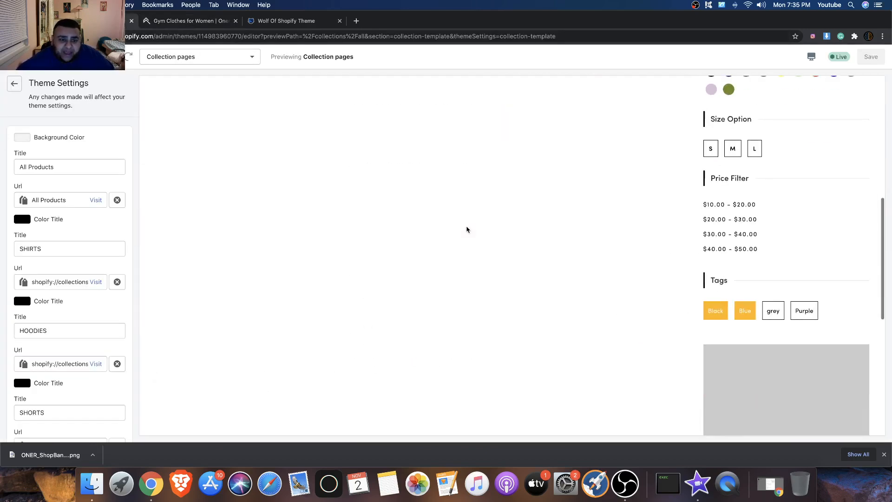
click(740, 318)
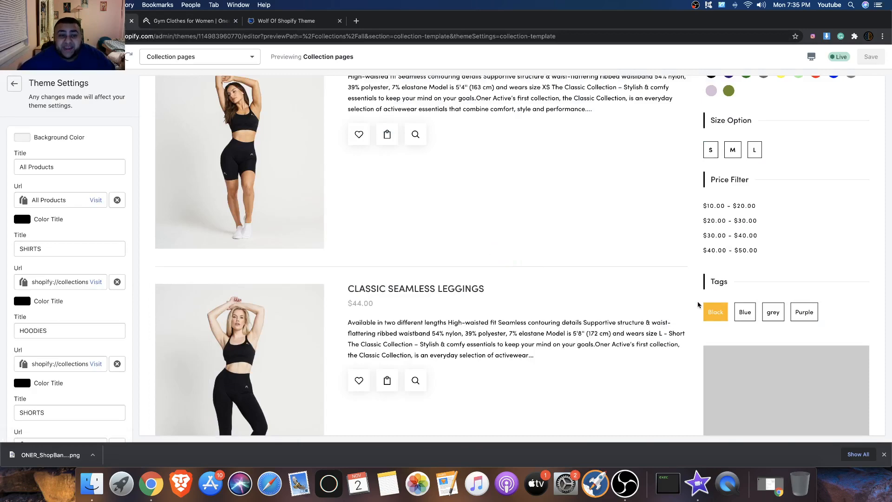
click(715, 310)
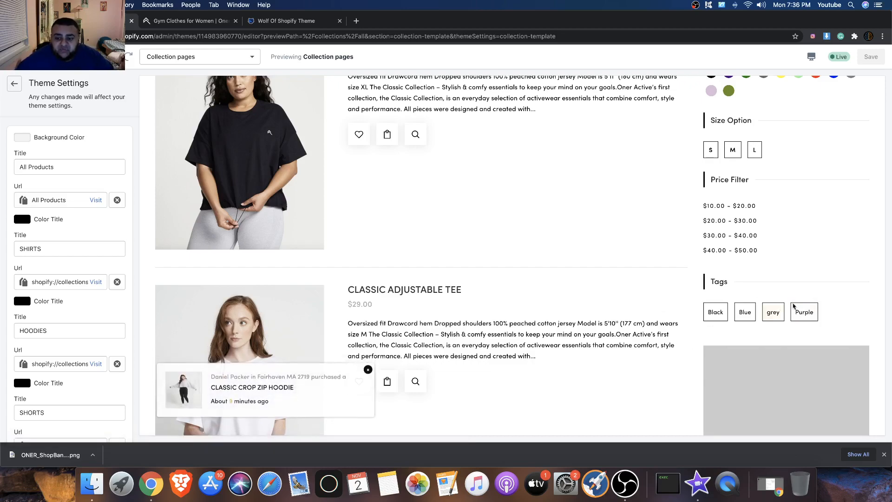
Step: Review the unfiltered product list, banner and filter sidebar of the collection page in the preview
scroll(571, 309, up, 3)
scroll(571, 309, up, 5)
scroll(724, 393, down, 20)
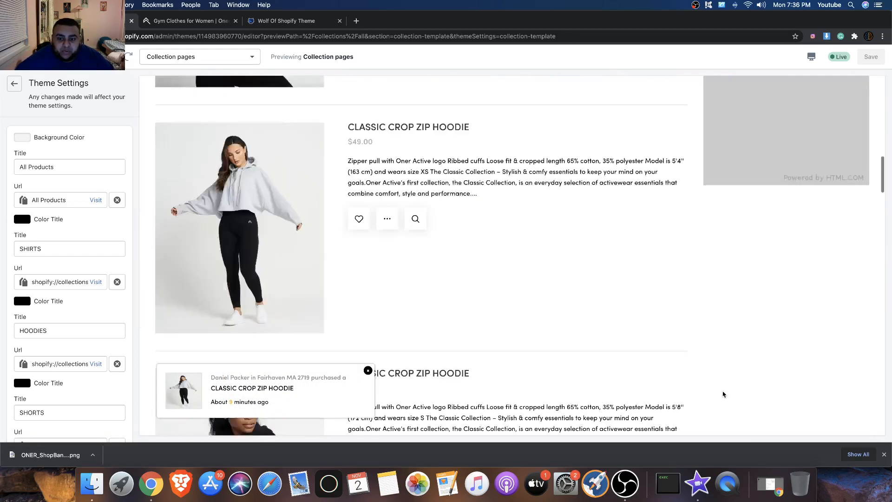
scroll(669, 383, up, 20)
scroll(668, 382, up, 10)
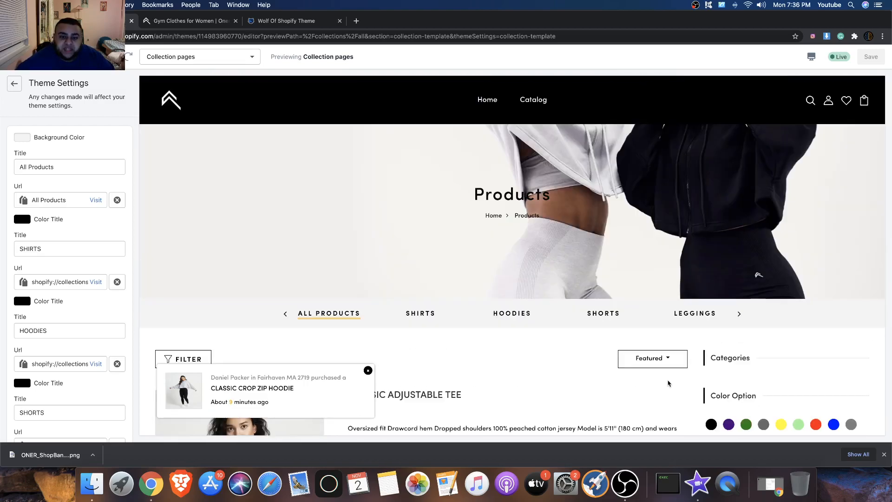
scroll(581, 374, down, 3)
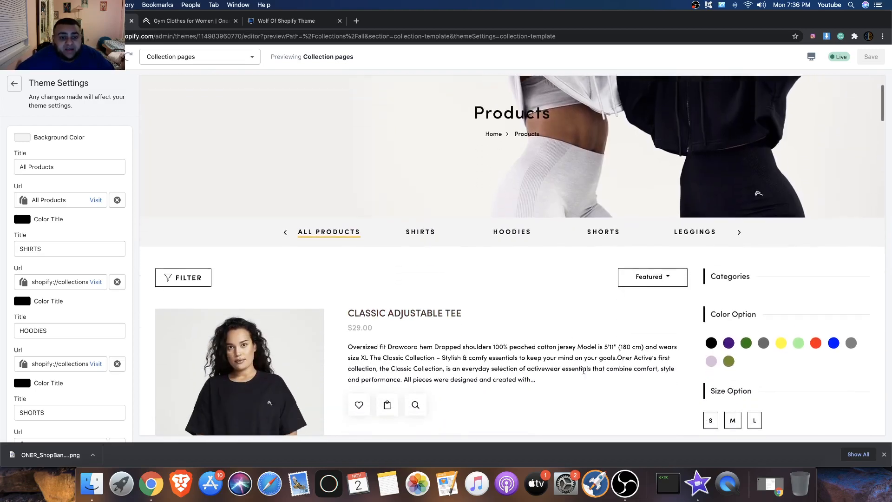
scroll(279, 231, up, 3)
scroll(498, 313, down, 15)
scroll(497, 313, down, 12)
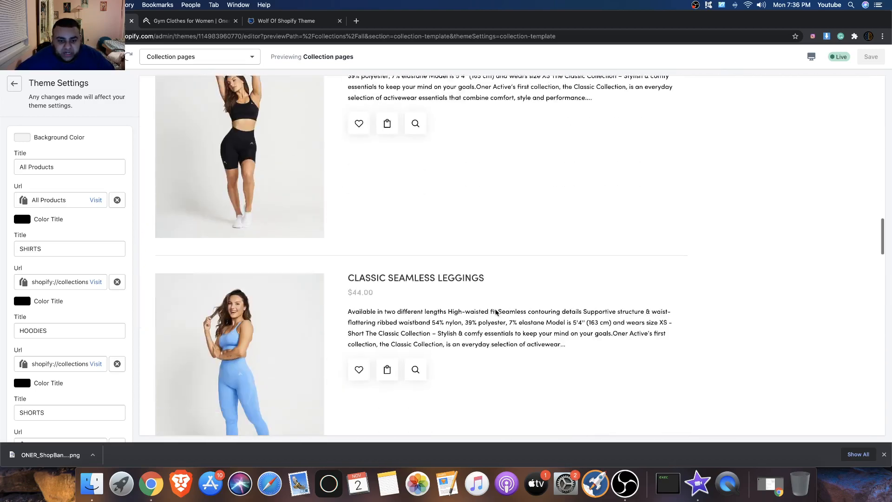
scroll(496, 311, up, 6)
scroll(496, 312, up, 10)
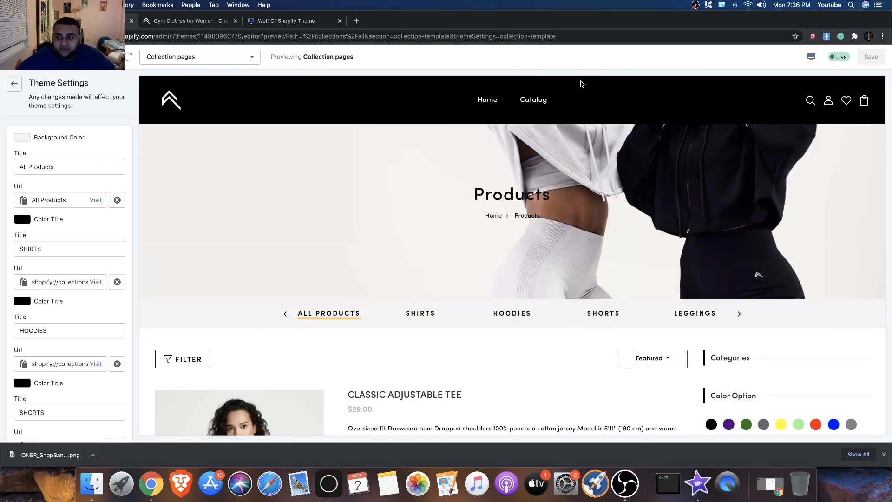
Step: Open the home page in the theme editor, dismiss the mailing list popup and review the page's sections
click(173, 101)
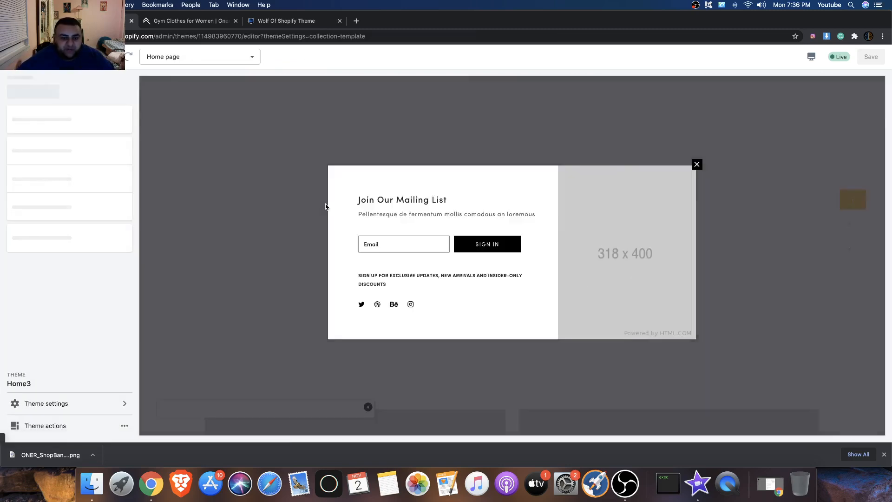
click(325, 206)
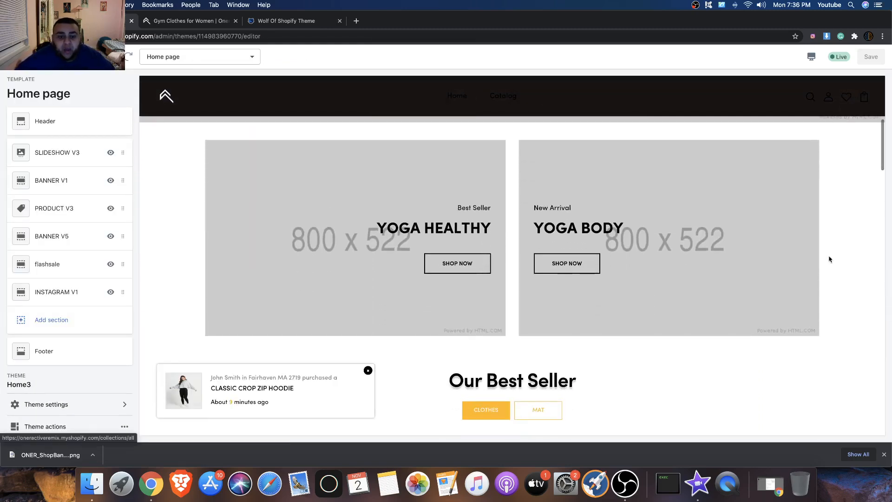
scroll(394, 188, down, 10)
scroll(394, 188, down, 6)
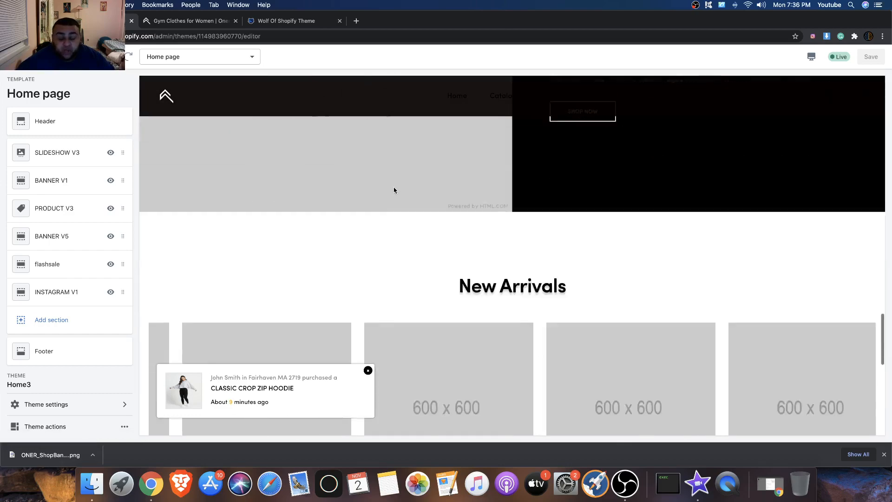
scroll(394, 190, up, 8)
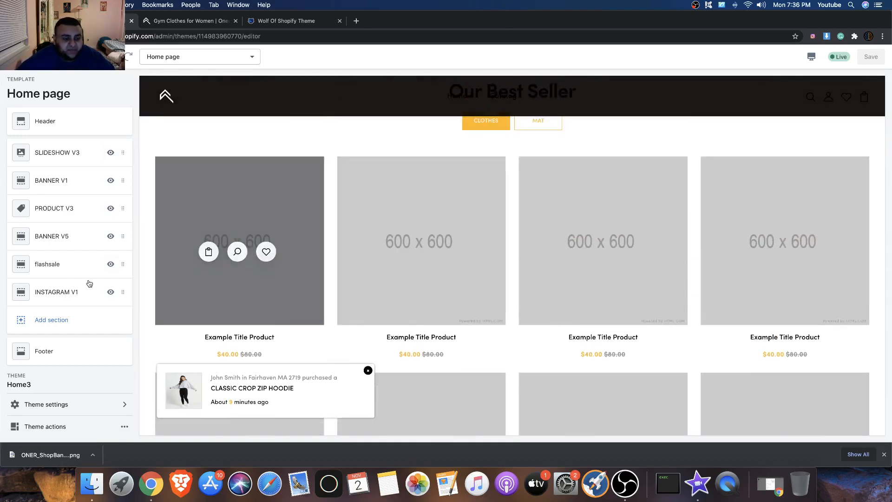
Step: Start adding a home page section, preview BANNER V1 and look through the available section types
click(73, 317)
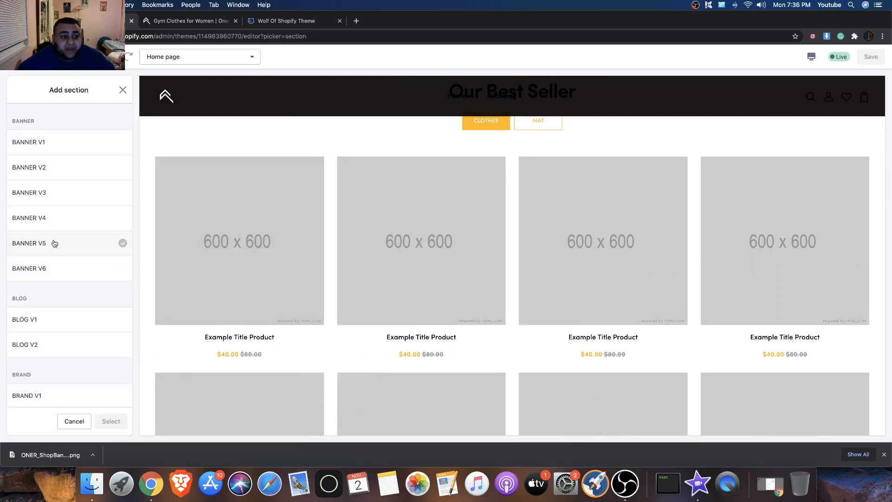
click(66, 143)
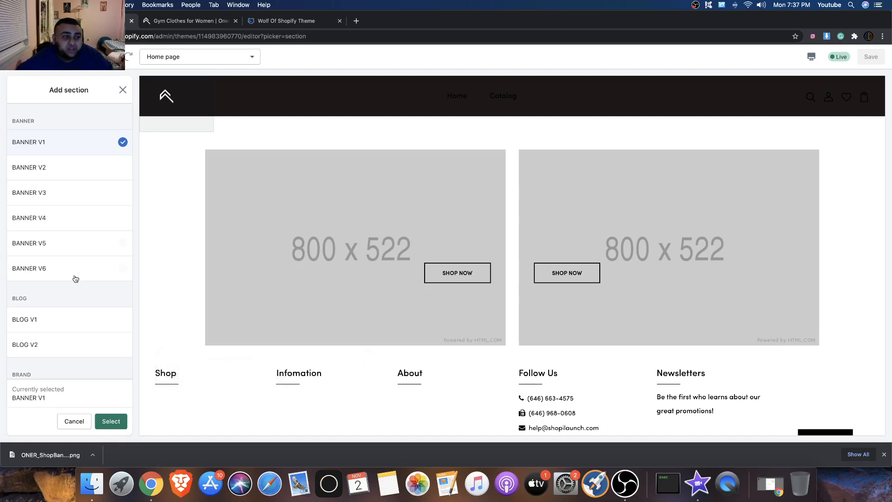
scroll(76, 279, down, 10)
click(66, 370)
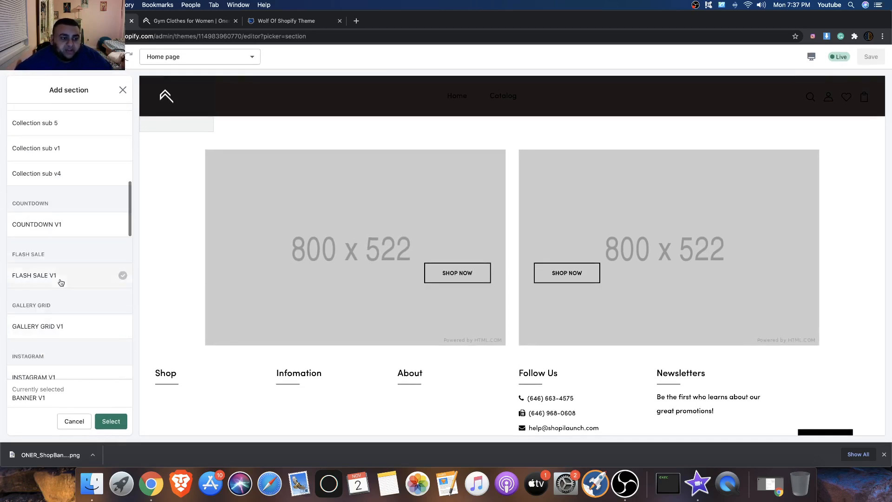
scroll(61, 286, down, 5)
scroll(61, 283, down, 2)
scroll(61, 283, down, 10)
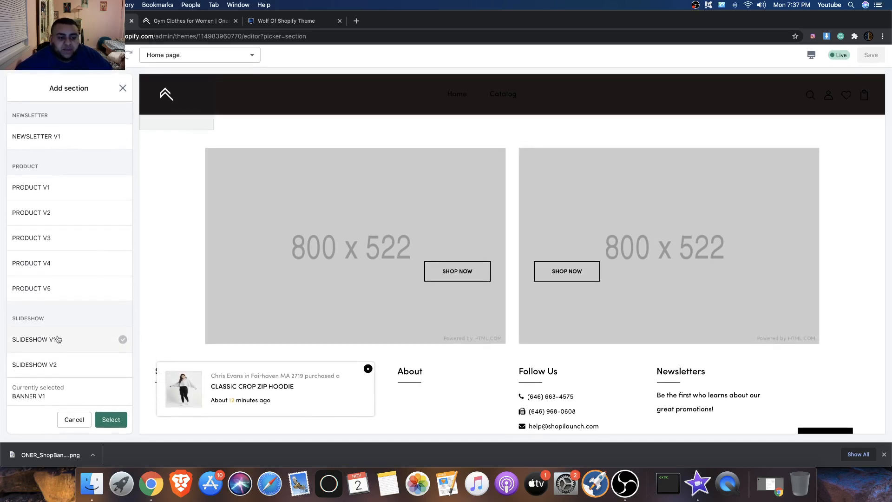
scroll(64, 335, down, 4)
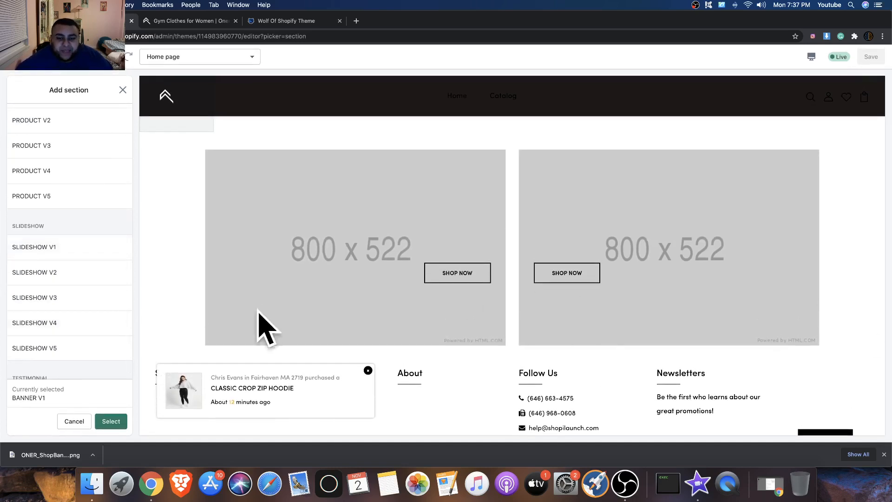
scroll(63, 287, down, 6)
scroll(58, 287, up, 15)
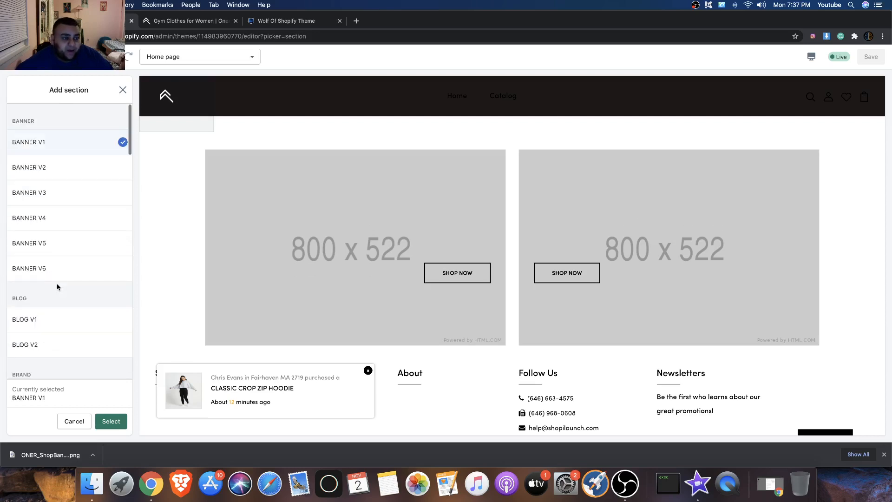
Step: Compare previews of BANNER V1, V2 and V3, and add the BANNER V3 section to the home page
click(65, 170)
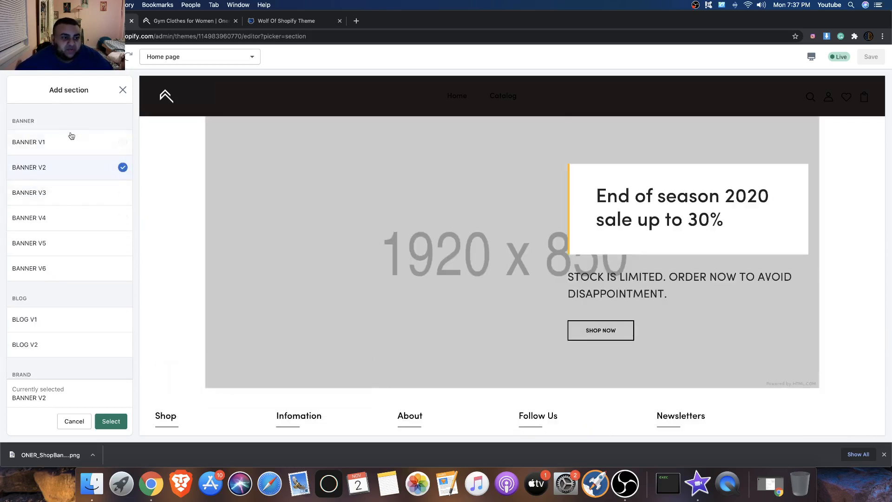
click(72, 136)
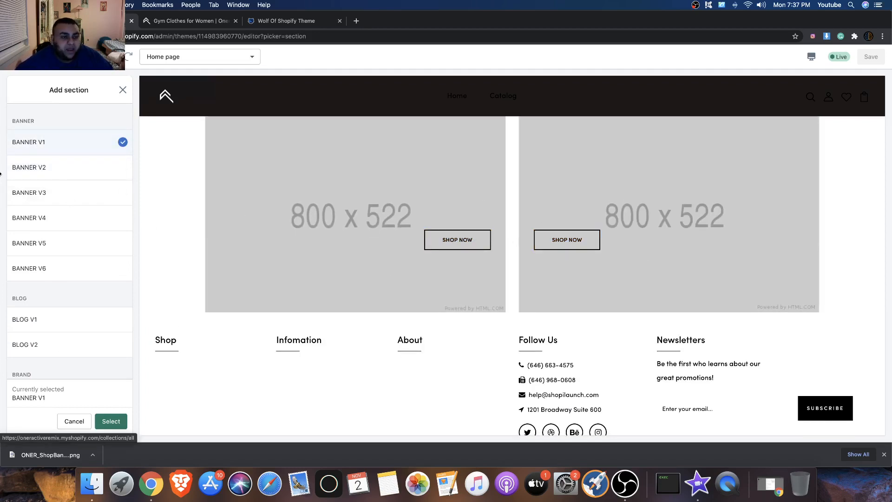
click(56, 171)
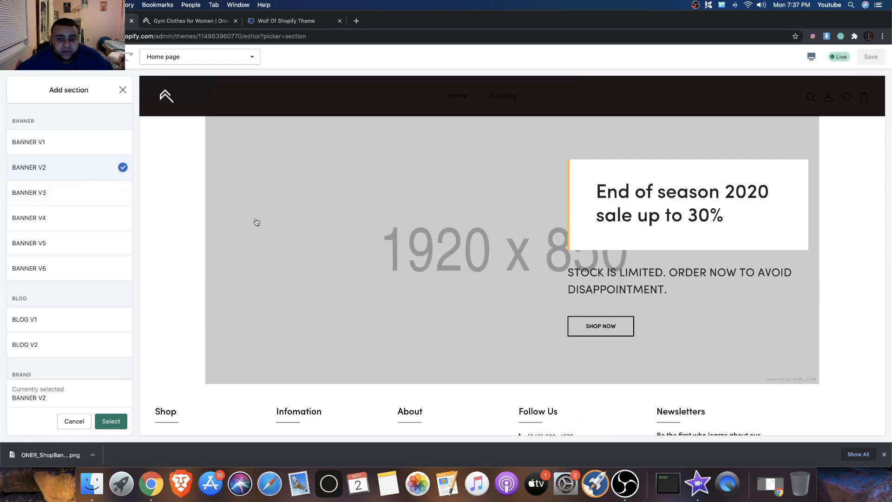
scroll(509, 181, down, 2)
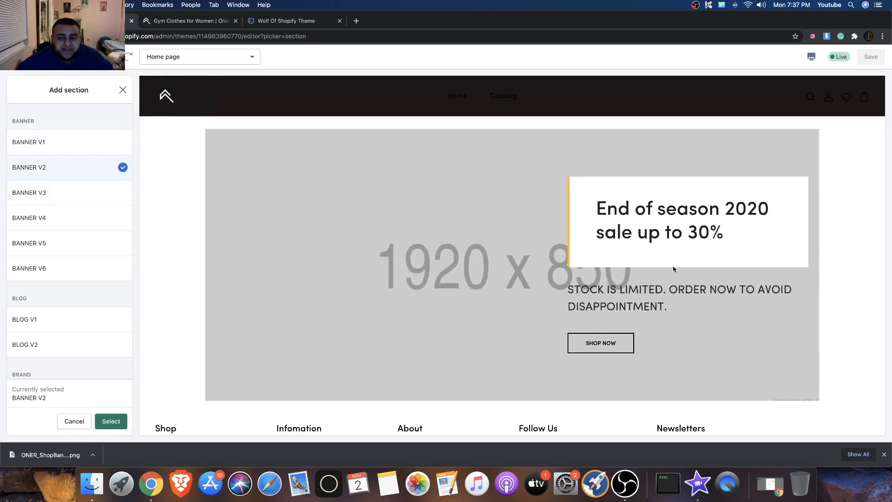
click(72, 189)
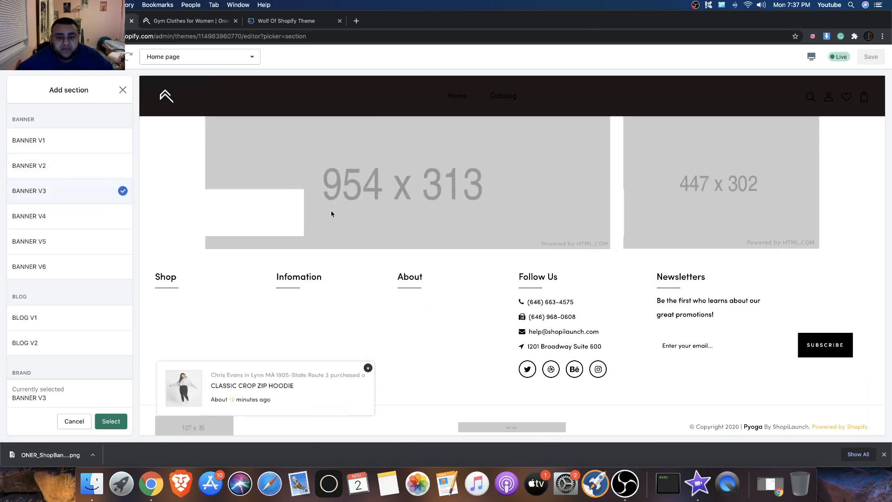
click(107, 421)
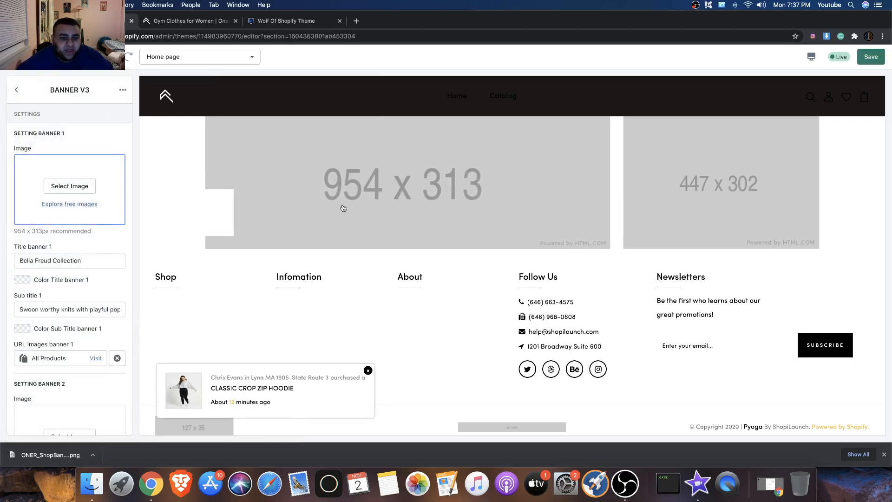
Step: Try the blue outfit photo, the wide shop banner and the group photo from the library as the first image of BANNER V3
click(91, 191)
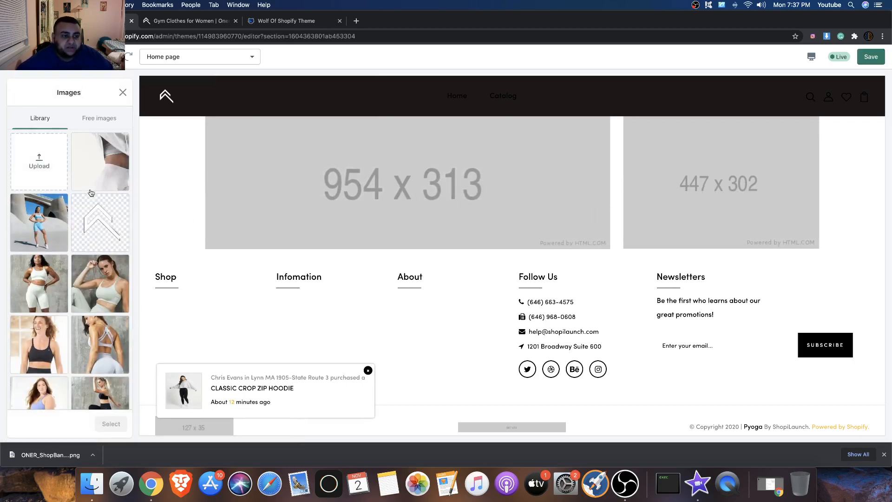
click(123, 90)
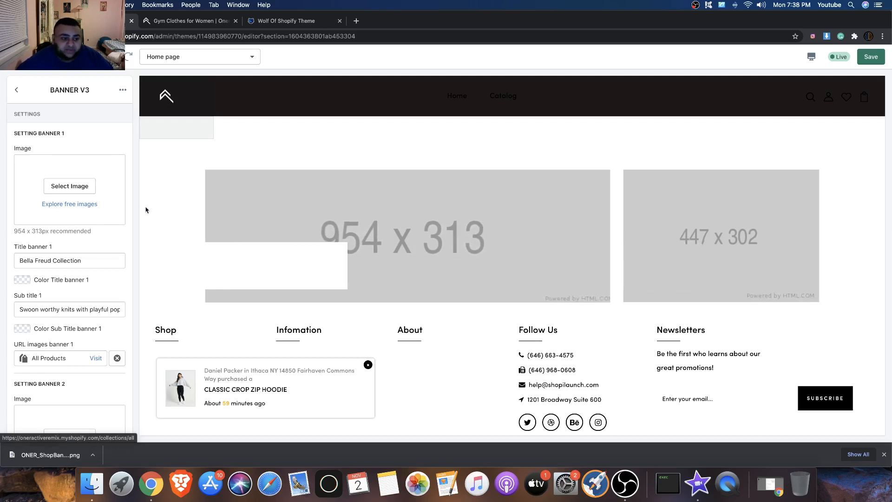
click(76, 190)
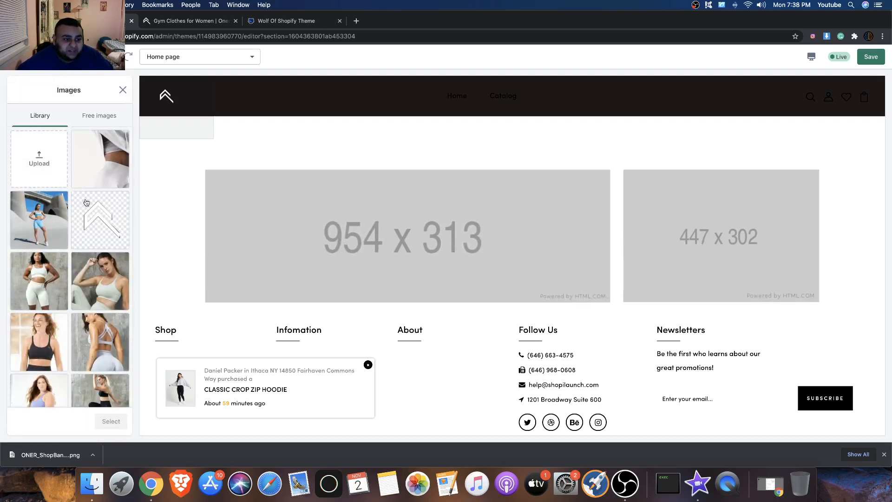
click(47, 221)
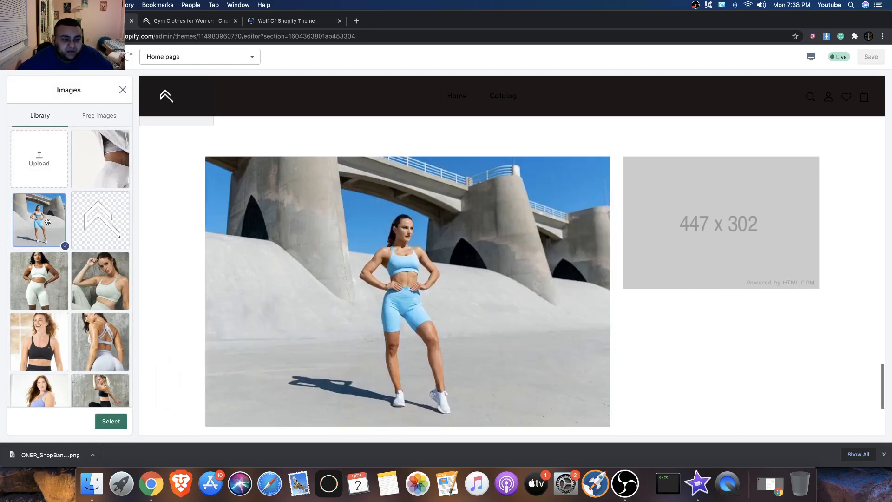
scroll(236, 242, up, 2)
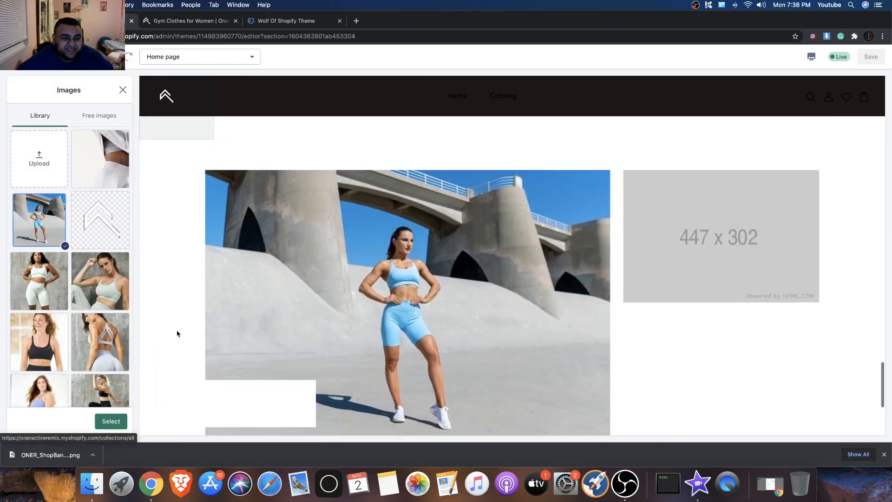
scroll(116, 255, down, 1)
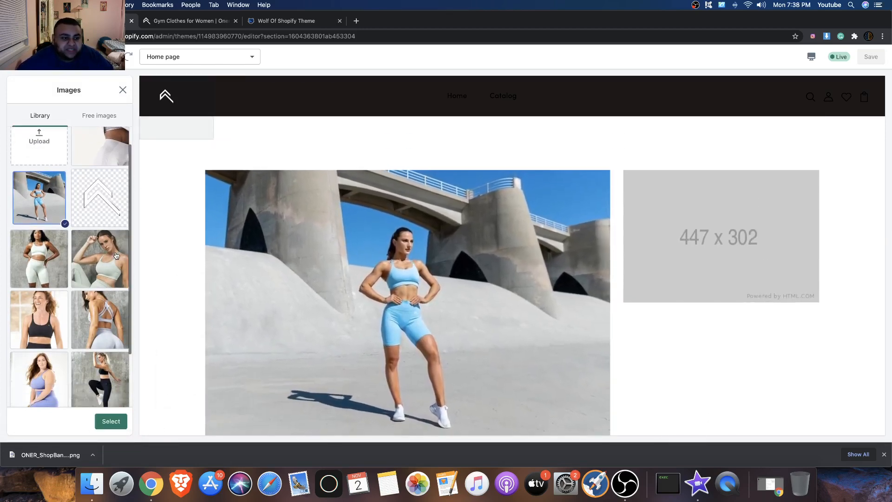
scroll(116, 255, up, 1)
click(119, 177)
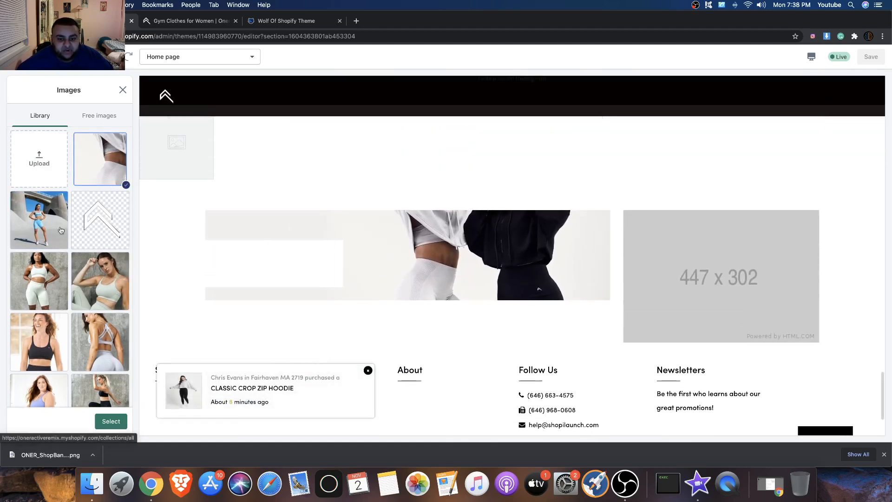
scroll(61, 230, down, 4)
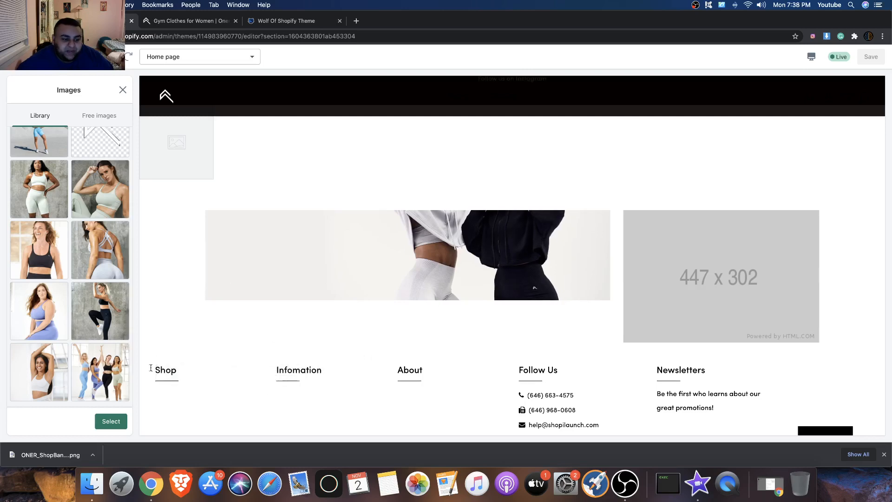
click(94, 362)
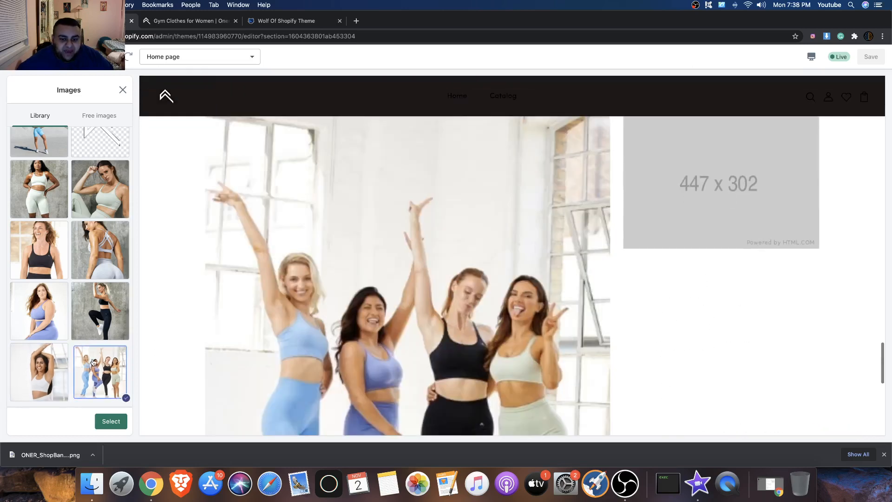
scroll(77, 250, up, 3)
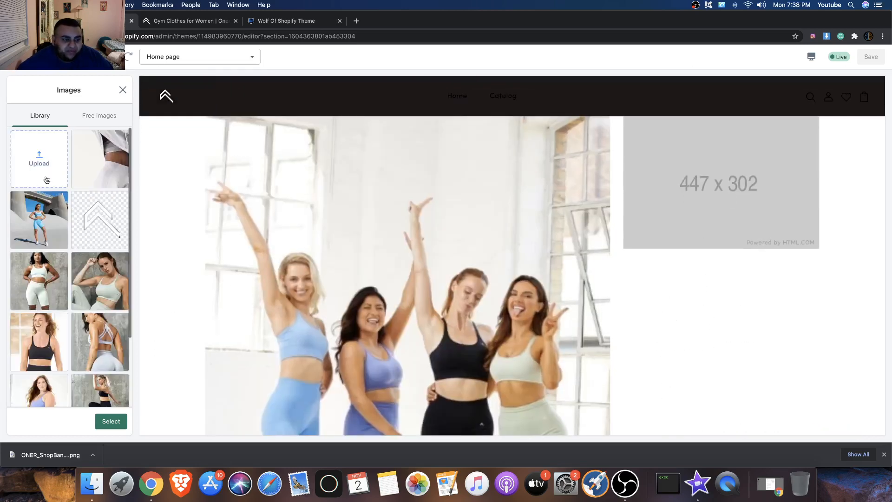
click(108, 179)
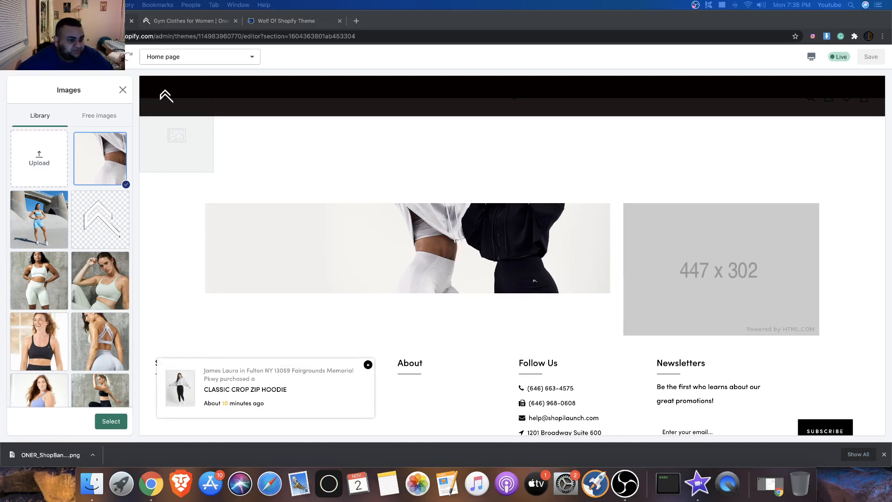
Step: Upload another image file to the library, close the image picker and go to the banner 2 settings of BANNER V3
drag(96, 139, 42, 156)
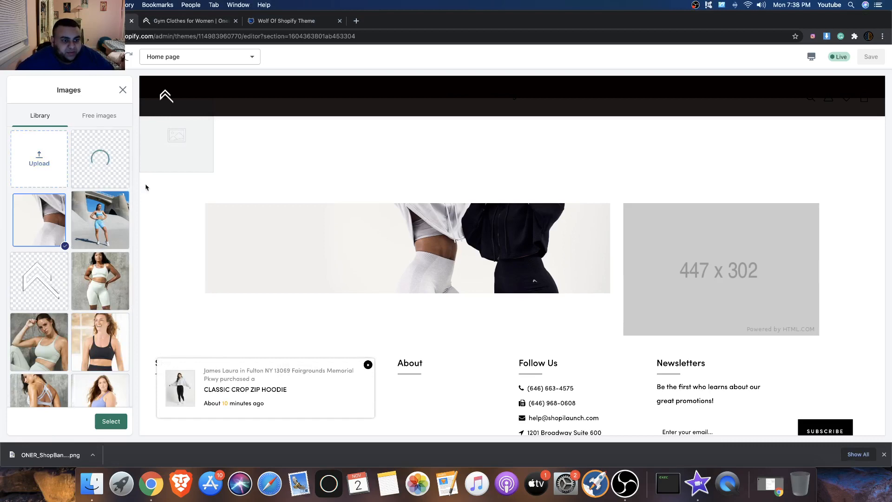
click(123, 89)
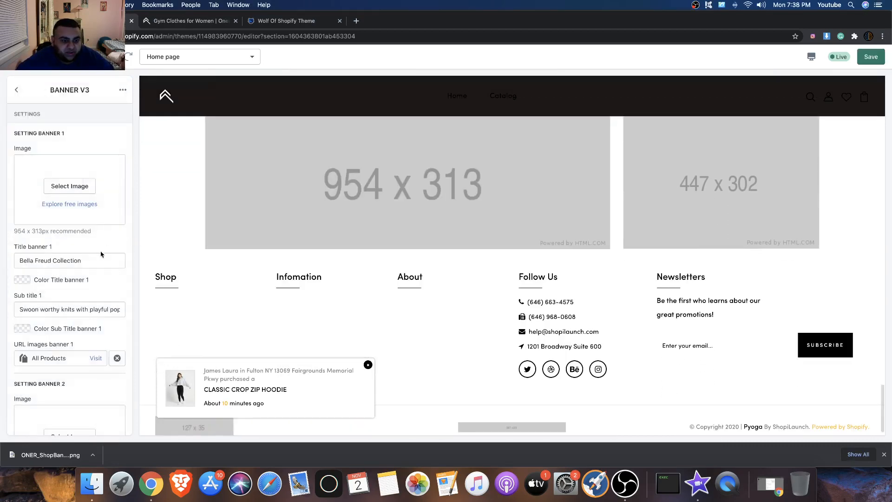
scroll(75, 223, down, 5)
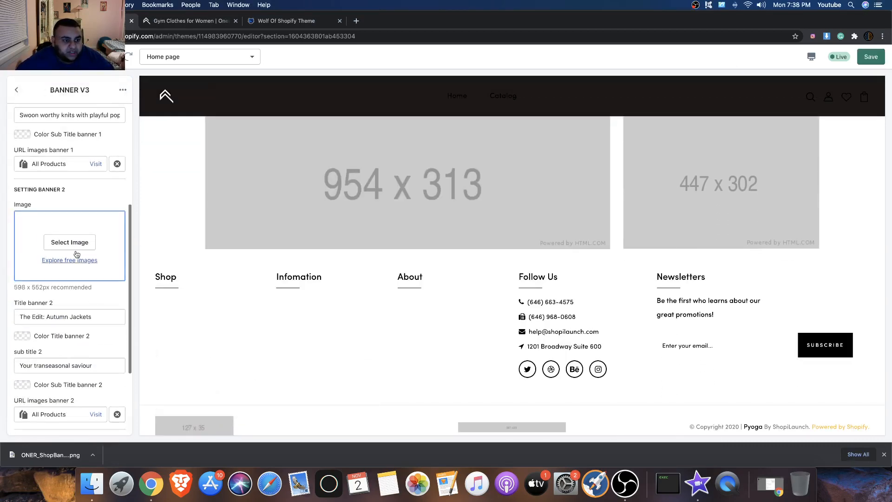
Step: Set the banner 2 image of BANNER V3 to the dark photo of the kneeling woman from the library
click(66, 240)
click(100, 159)
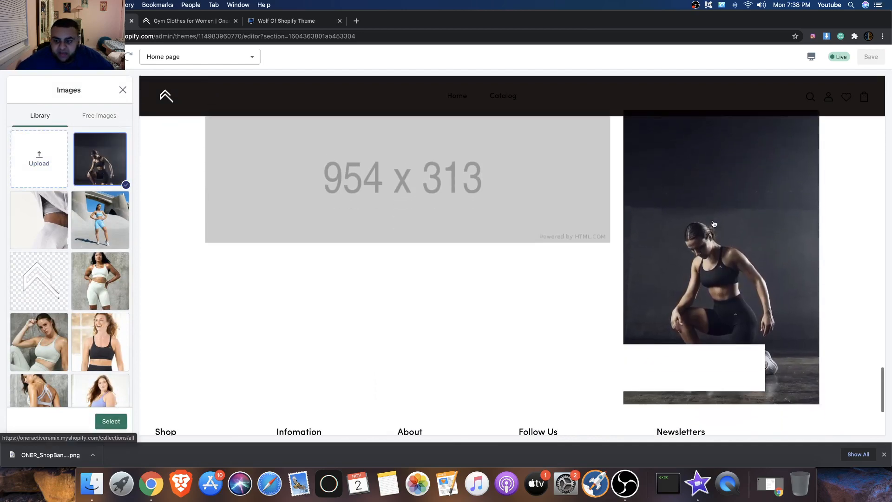
click(111, 421)
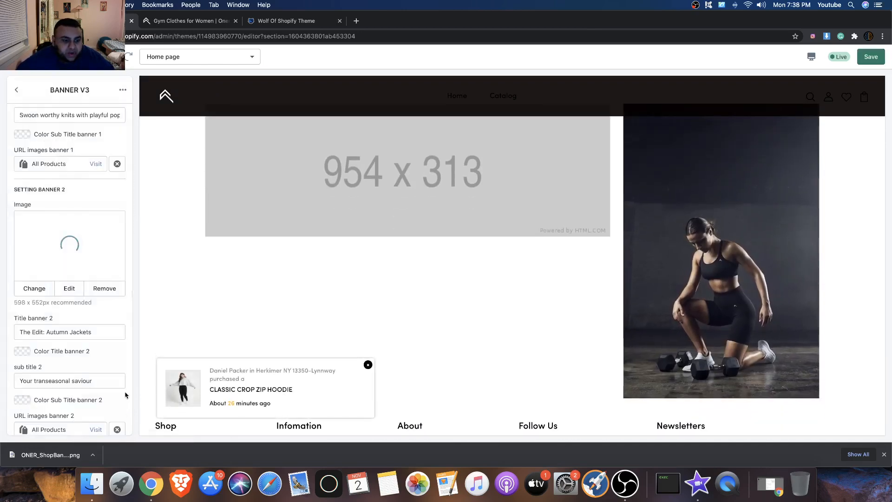
Step: Set the banner 2 title colour to black and its subtitle colour to #585858, check the caption, and save the theme
scroll(58, 301, down, 2)
click(22, 289)
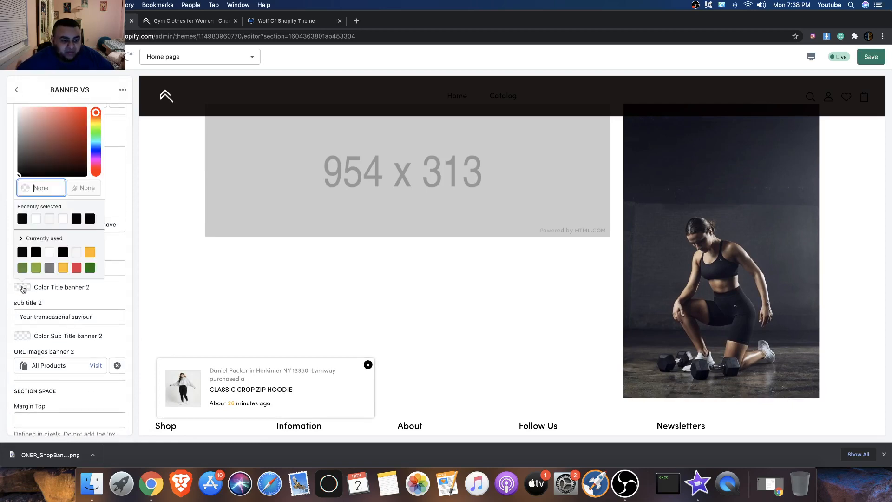
click(118, 297)
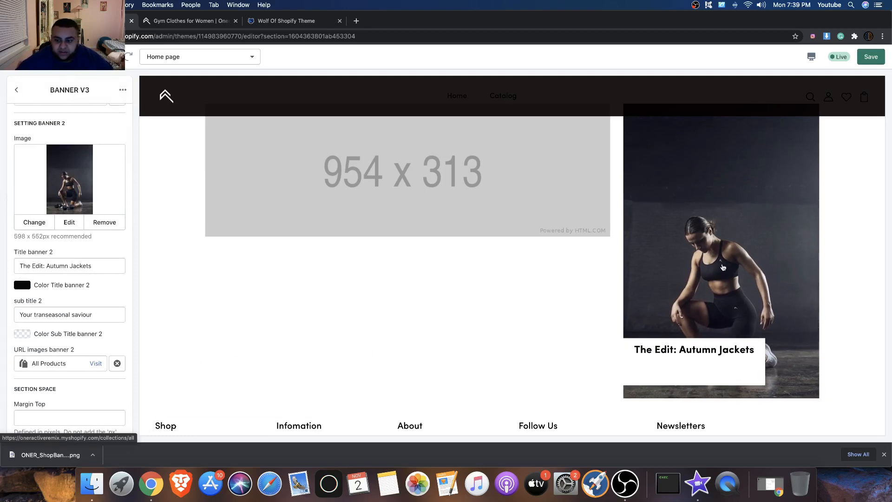
click(22, 334)
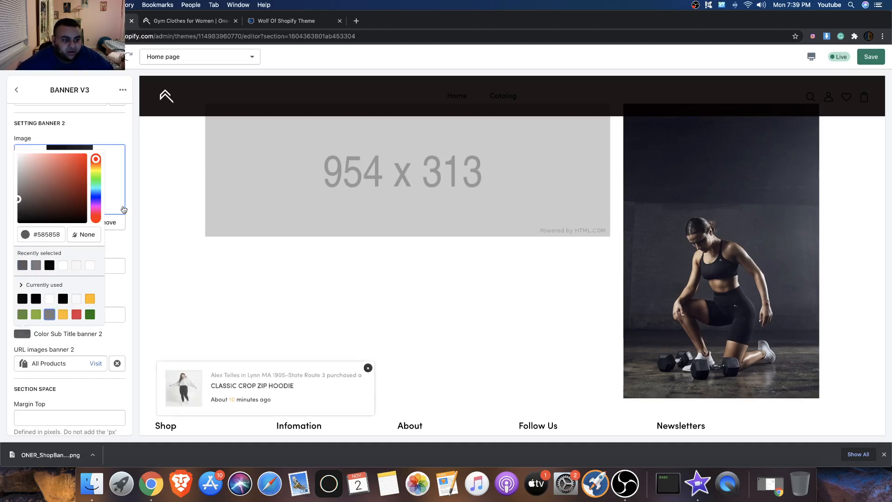
click(128, 223)
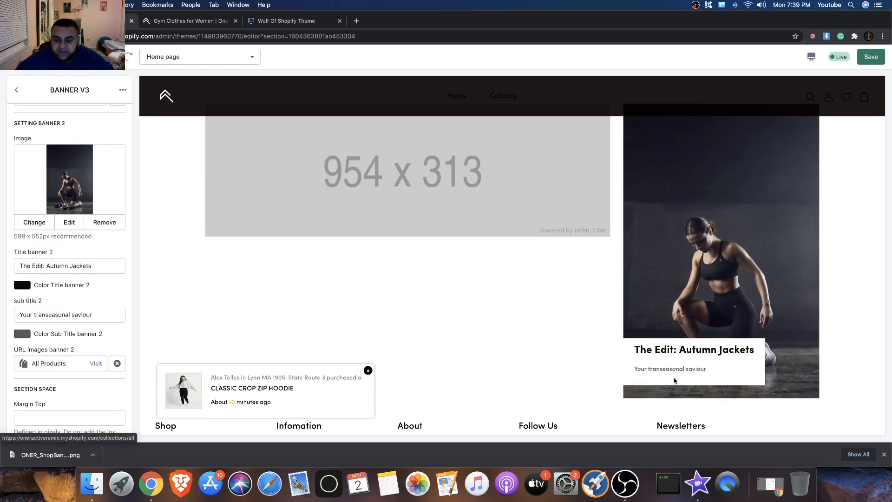
drag(627, 354, 702, 352)
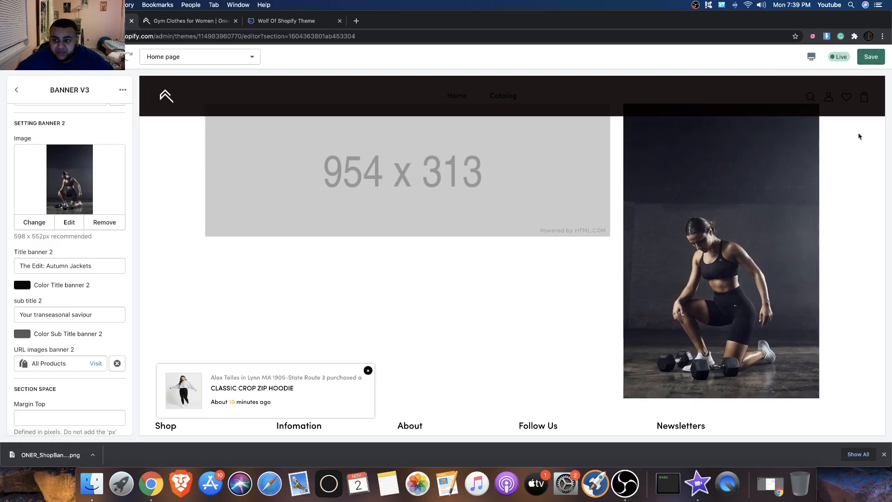
click(879, 56)
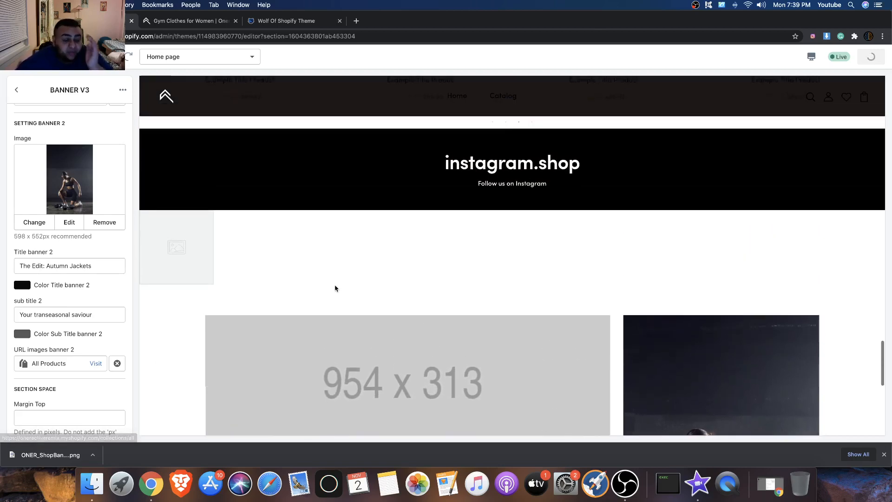
Step: Start adding another home page section and load the full list of section types, through the product and slideshow variants
click(16, 90)
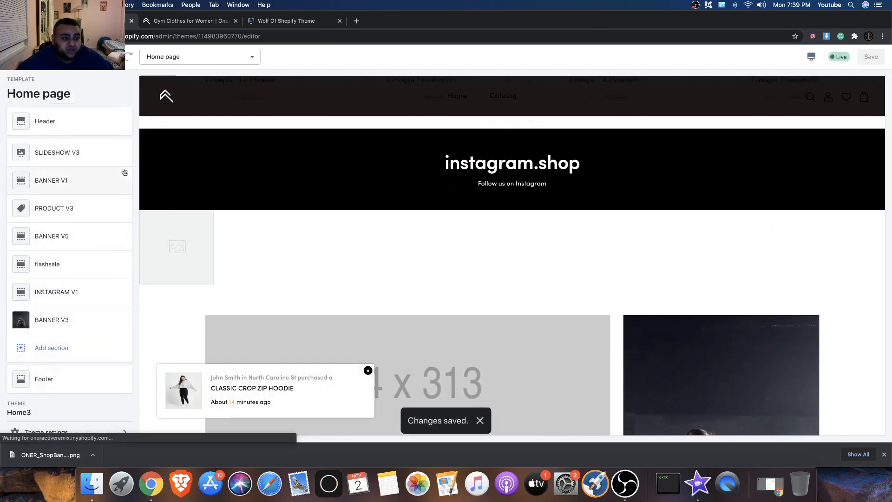
click(65, 349)
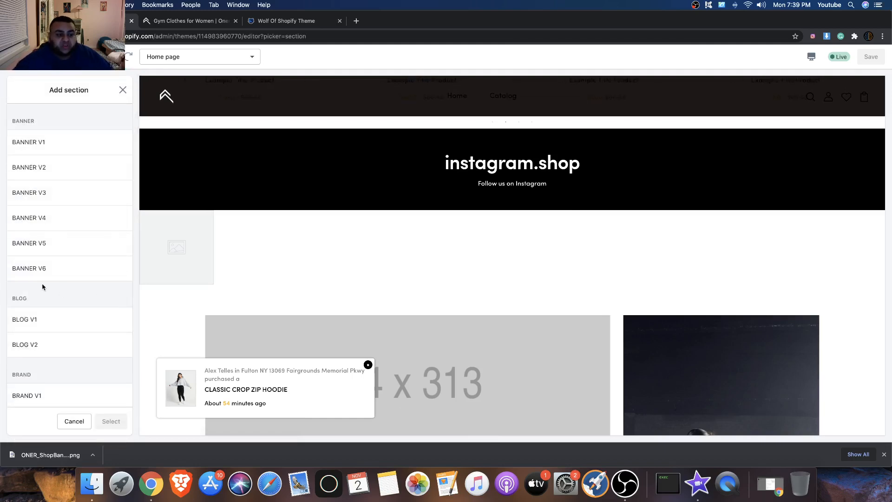
scroll(44, 293, down, 10)
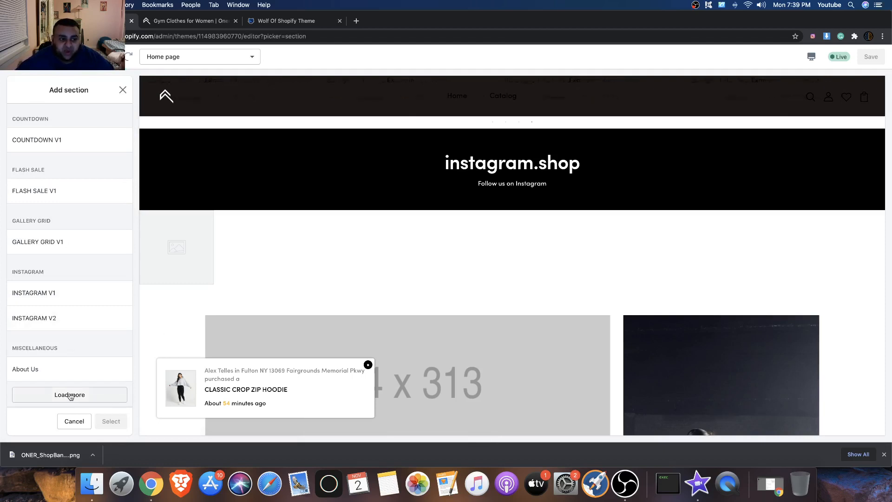
click(60, 360)
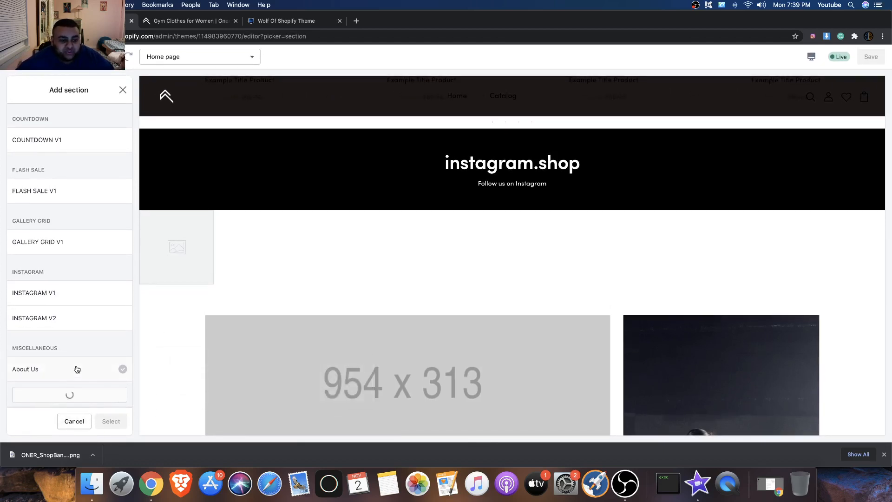
scroll(84, 379, down, 2)
scroll(84, 378, down, 15)
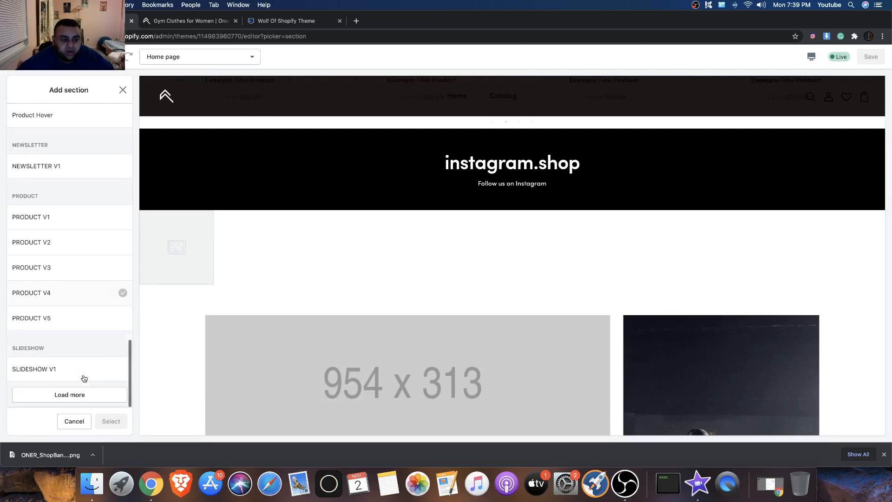
click(51, 393)
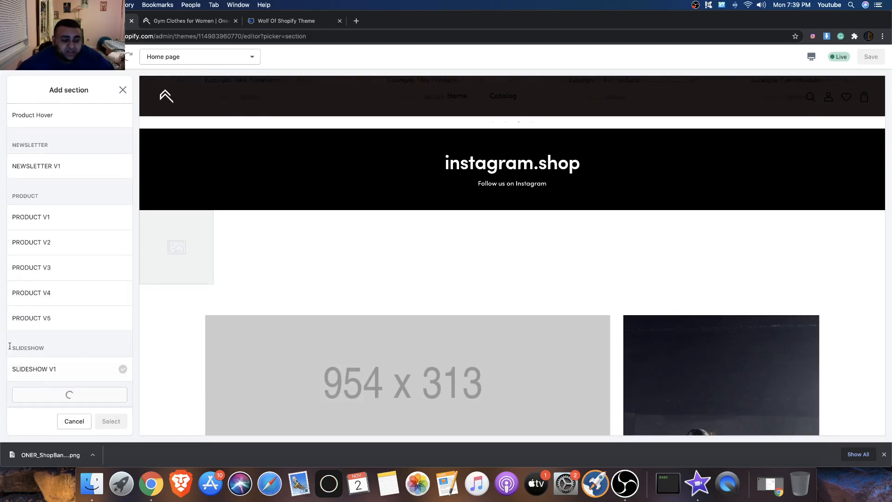
scroll(53, 361, down, 2)
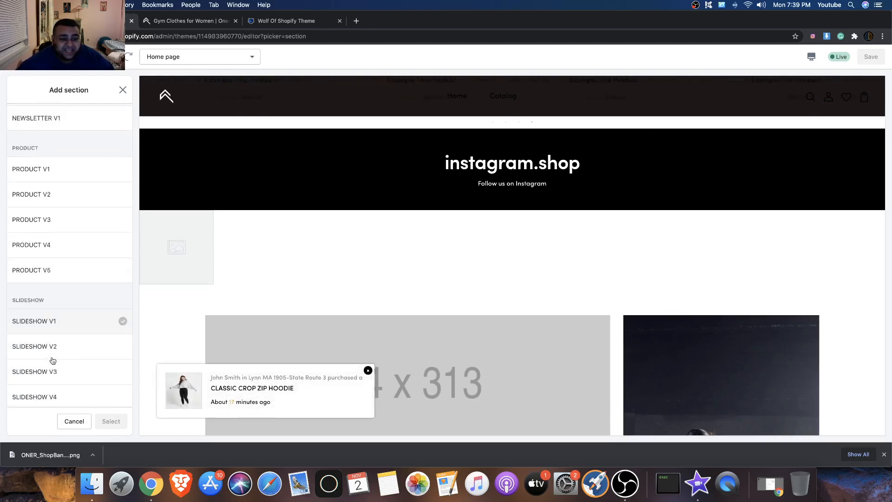
scroll(52, 361, down, 3)
scroll(52, 361, up, 5)
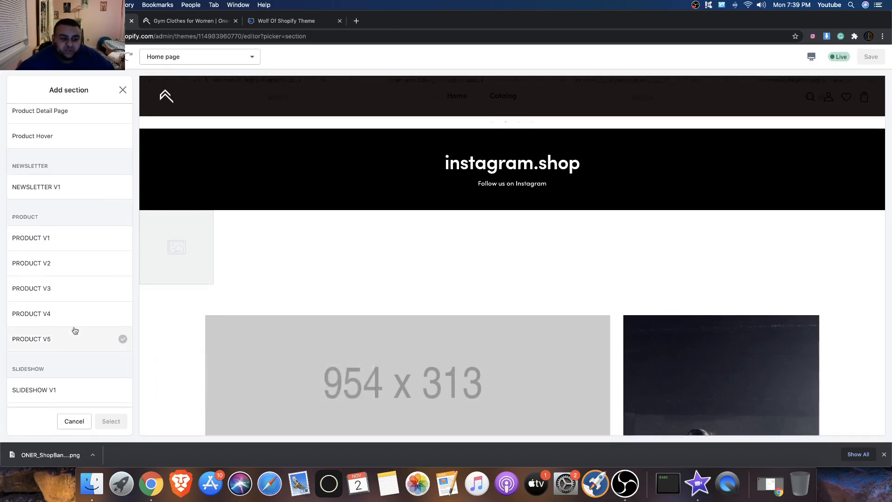
Step: Compare previews of the PRODUCT V1 to V5 sections and add PRODUCT V1 to the home page
click(85, 239)
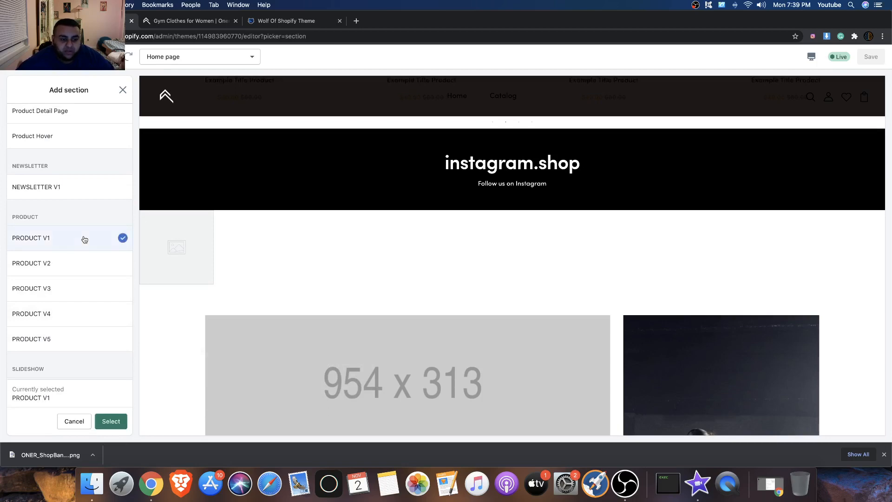
scroll(266, 369, down, 6)
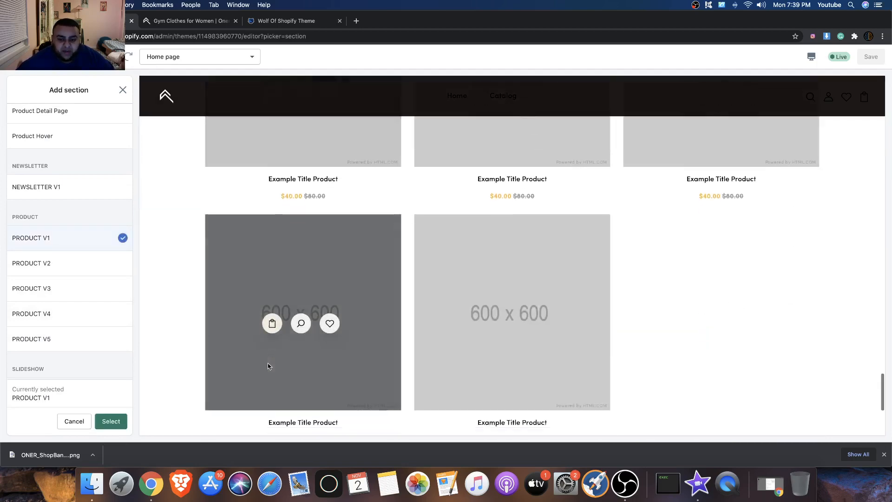
scroll(272, 368, up, 2)
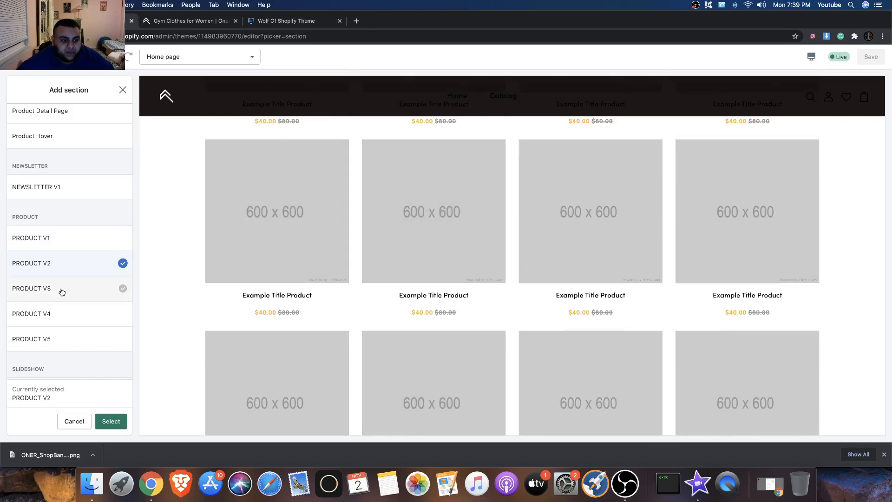
click(62, 292)
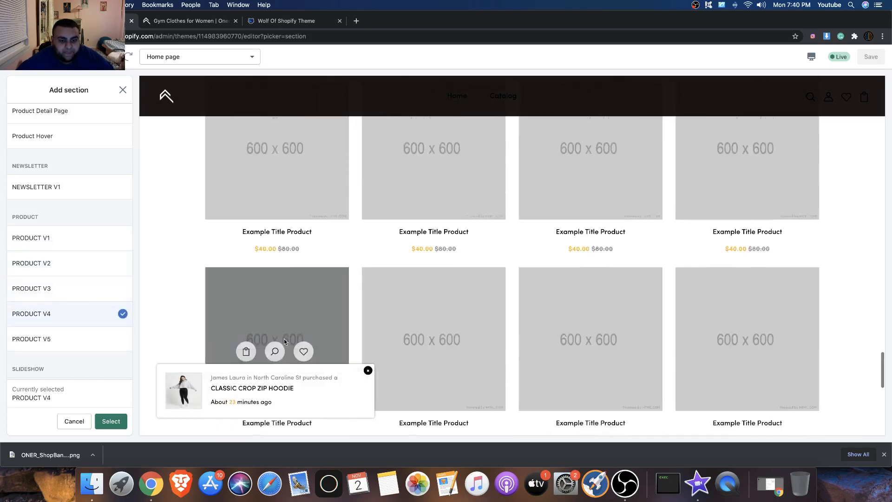
click(45, 346)
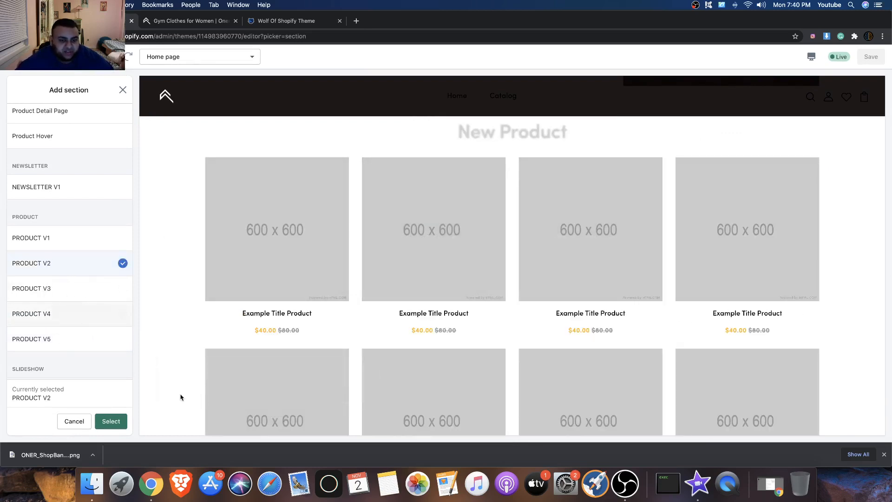
click(76, 237)
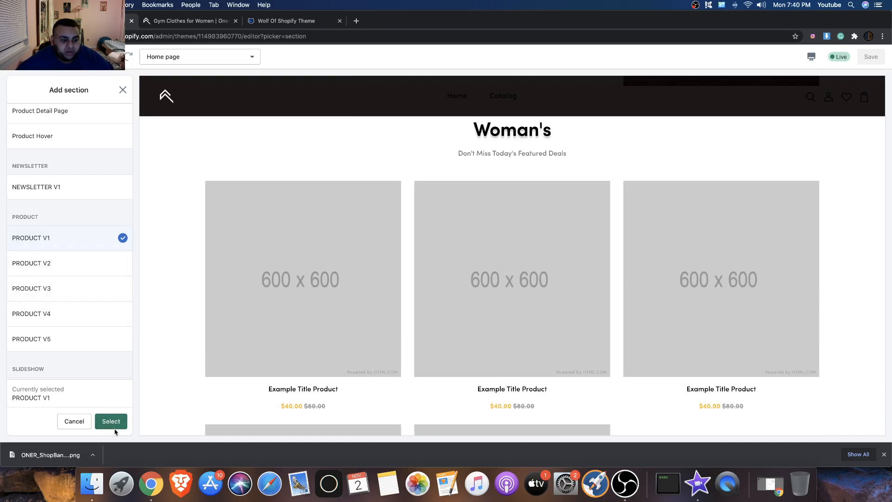
click(112, 422)
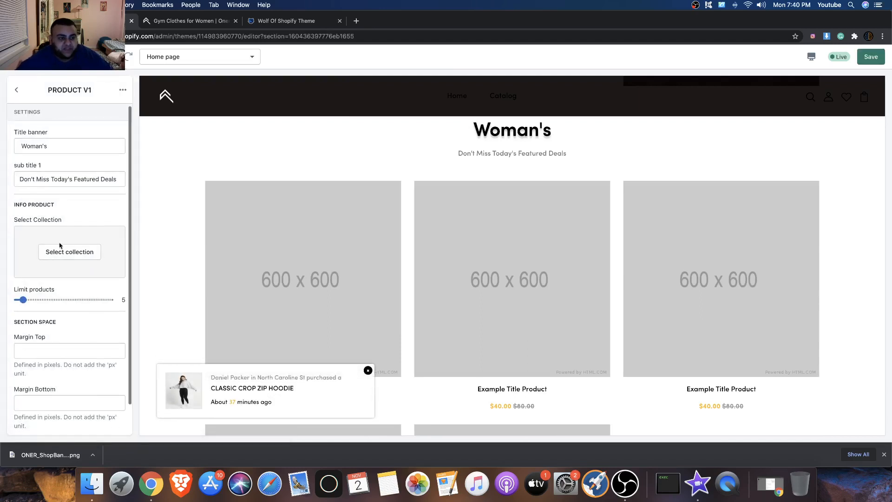
Step: Assign the Home page collection to the PRODUCT V1 section and check how its product appears in the page preview
click(56, 251)
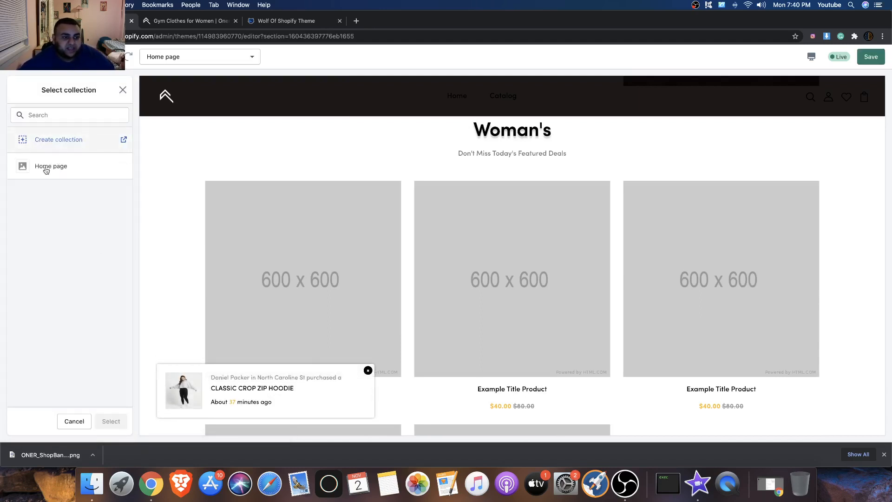
click(51, 166)
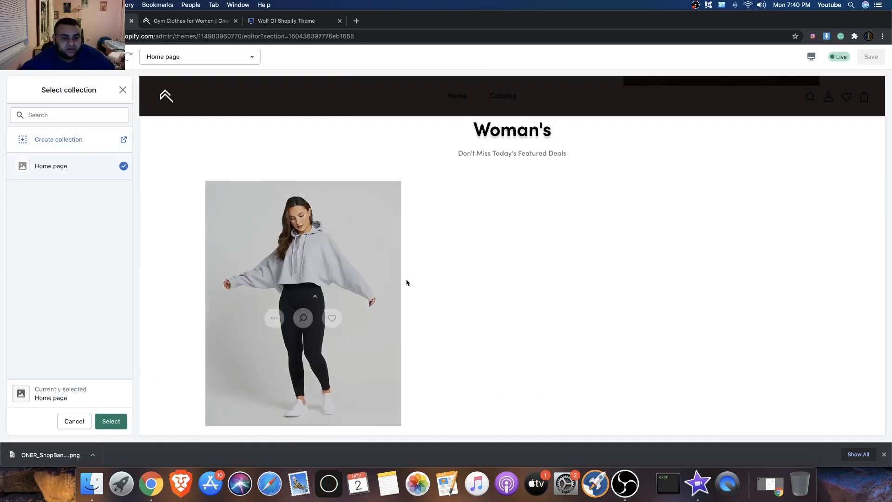
scroll(409, 279, down, 5)
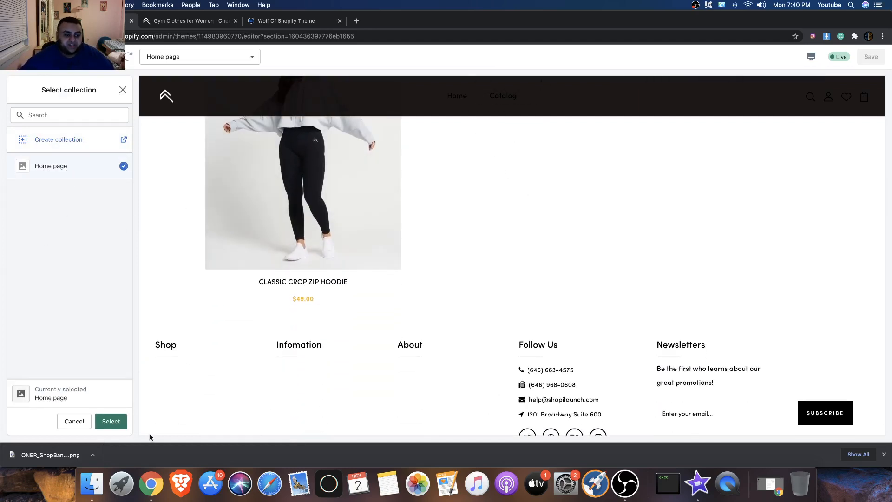
click(110, 421)
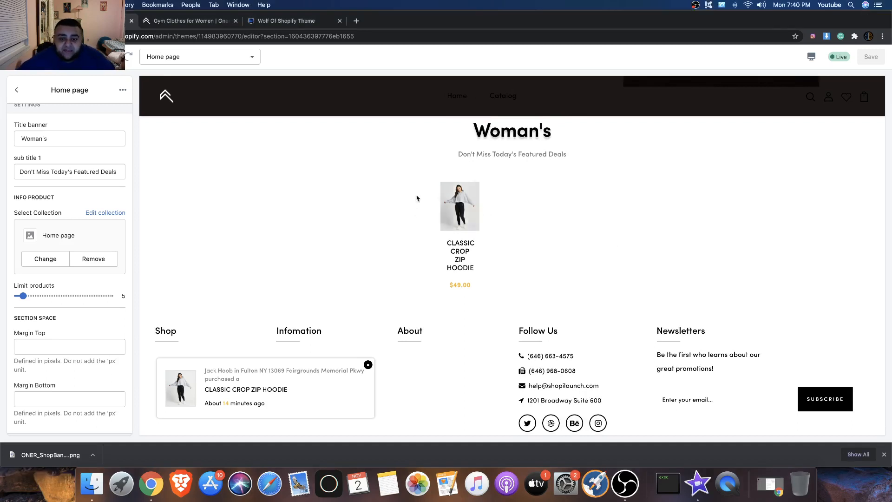
scroll(557, 191, up, 3)
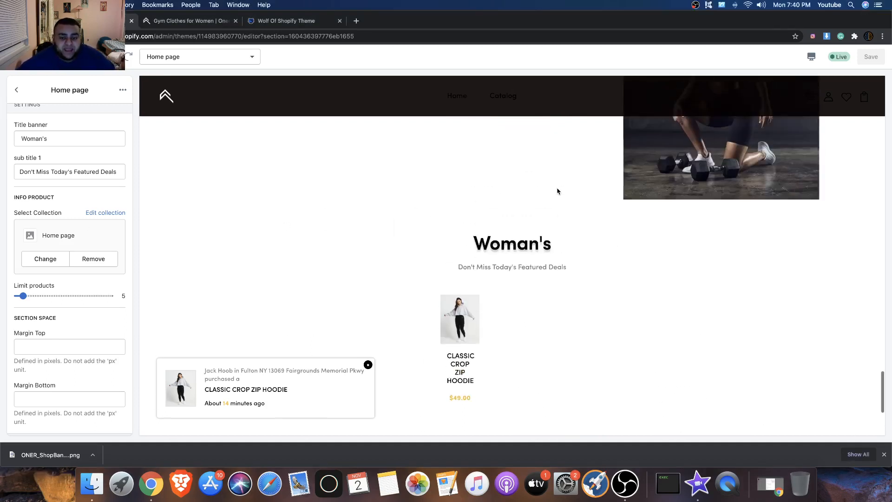
scroll(531, 391, down, 3)
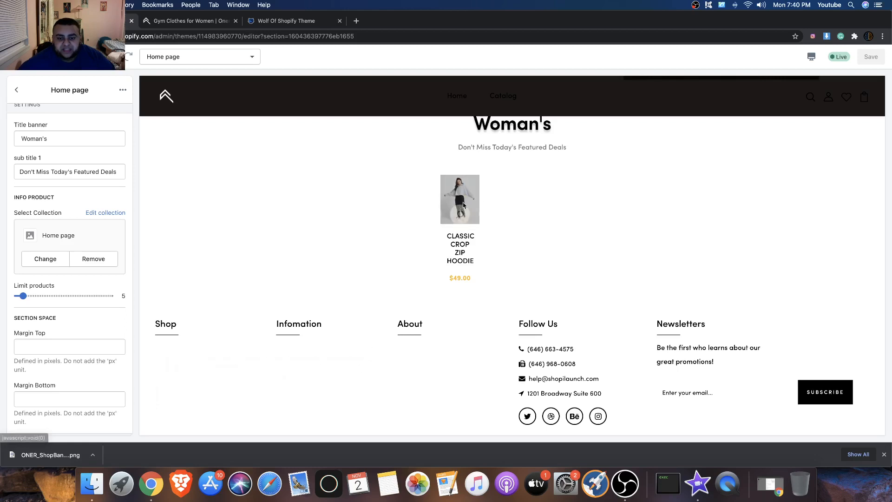
scroll(396, 233, up, 2)
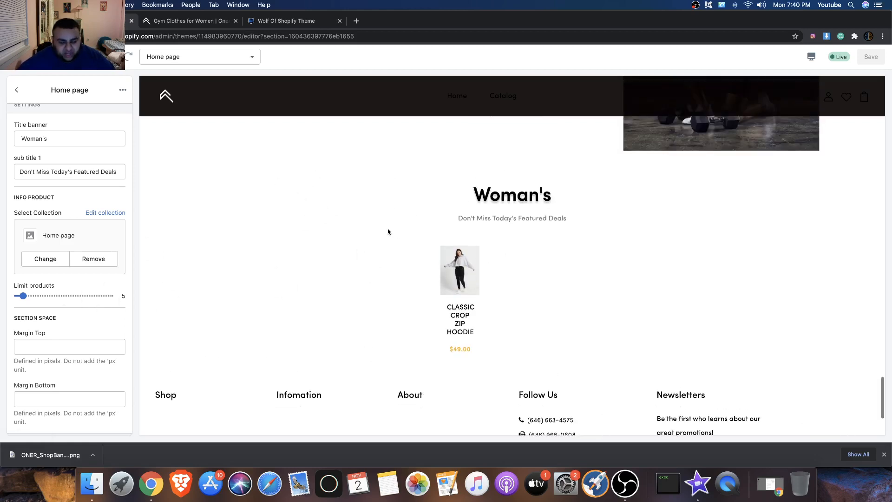
scroll(401, 232, up, 2)
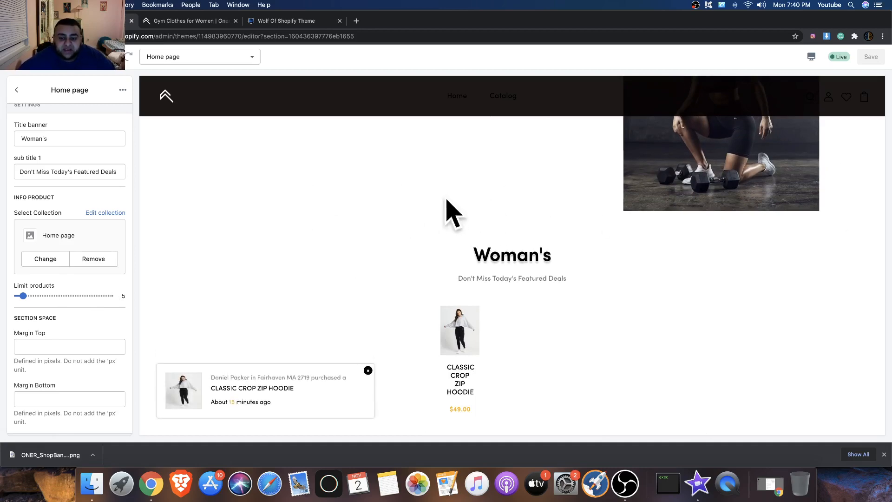
Step: Leave the theme editor and open the Home page collection in the store admin
click(14, 57)
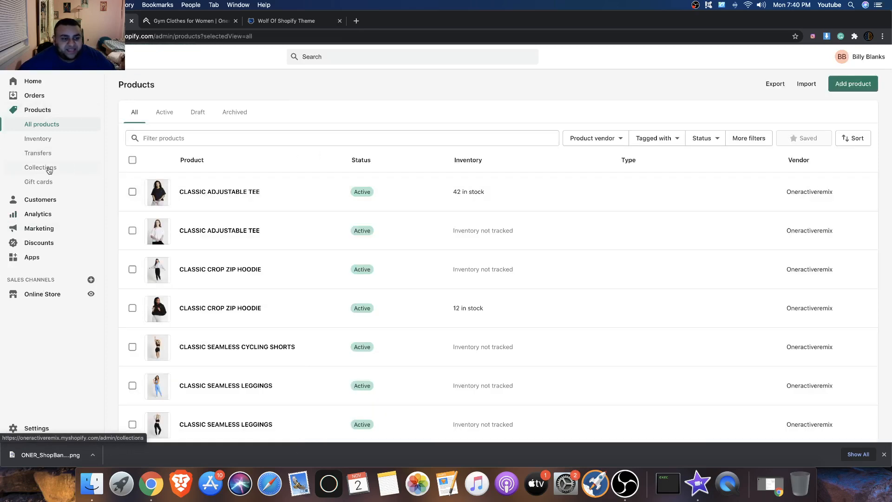
click(49, 170)
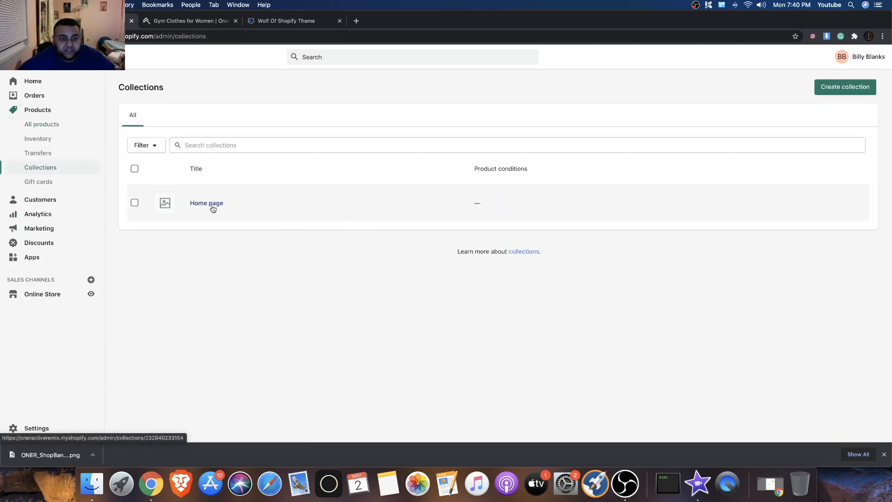
click(214, 209)
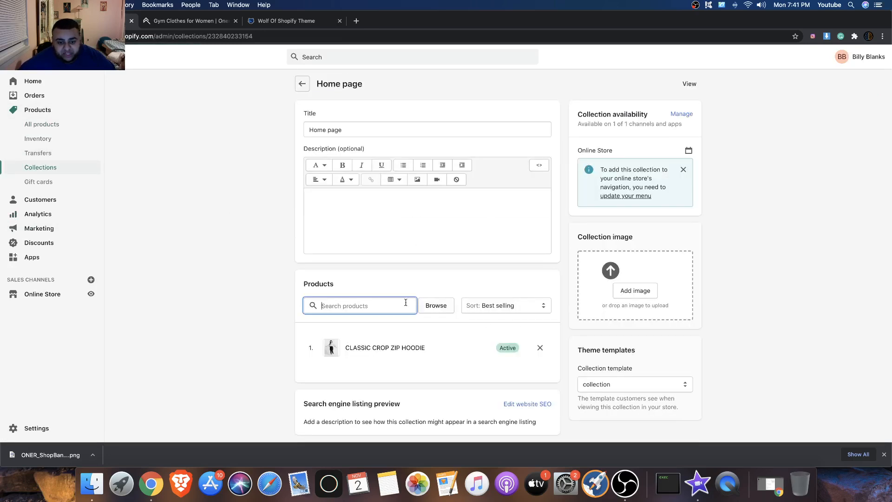
Step: Add all the remaining store products, including the tees, hoodie, cycling shorts, leggings and sports bras, to the Home page collection
click(441, 307)
click(346, 163)
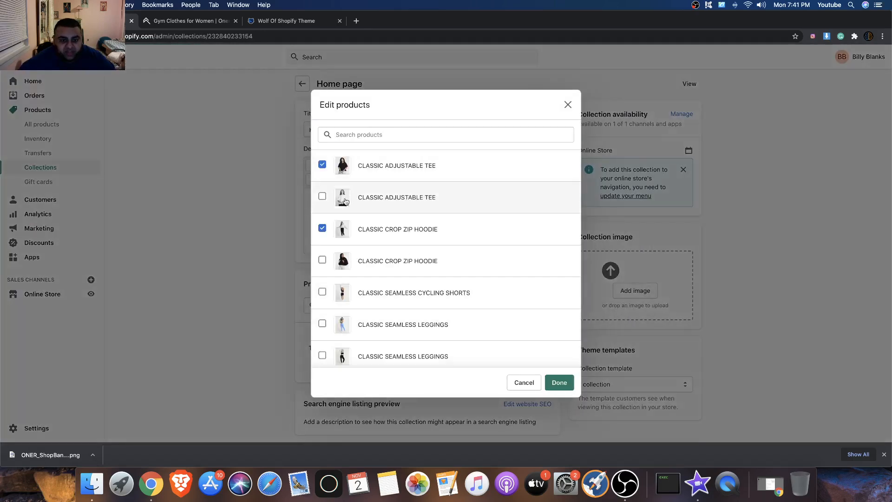
click(349, 198)
click(360, 270)
click(361, 298)
click(363, 335)
scroll(368, 364, down, 3)
click(384, 282)
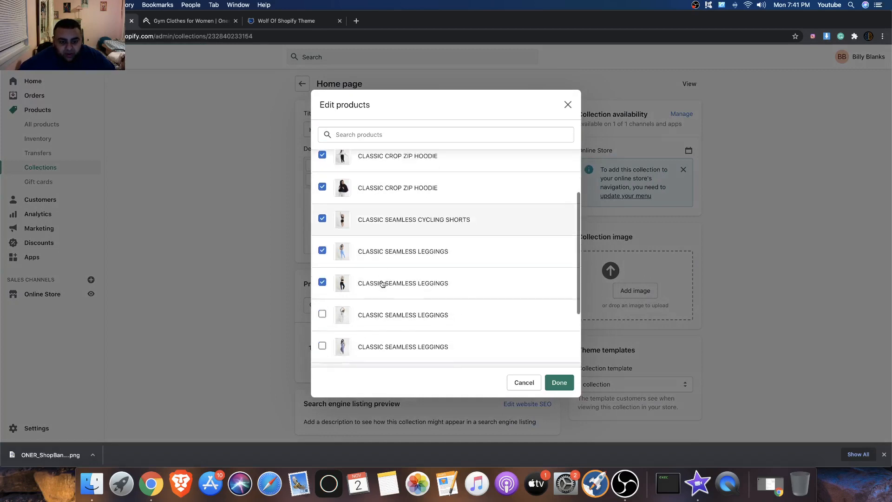
scroll(367, 326, down, 1)
click(366, 326)
click(354, 283)
scroll(353, 314, down, 2)
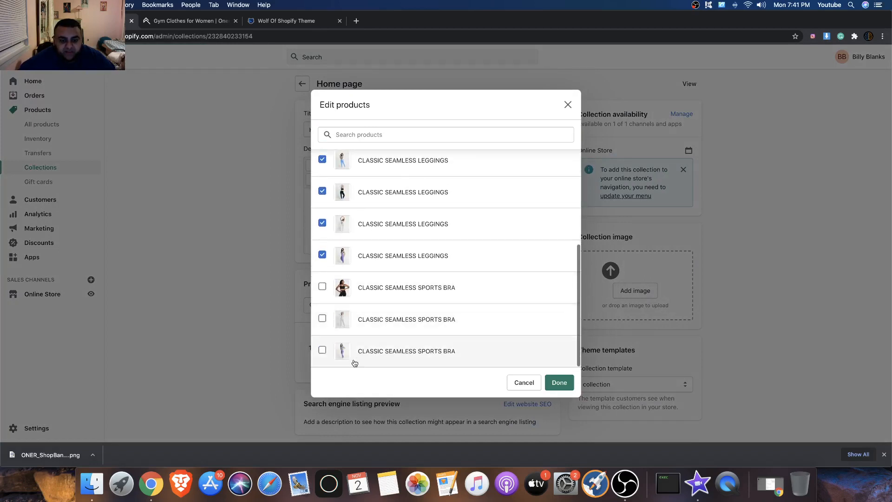
click(353, 363)
click(356, 288)
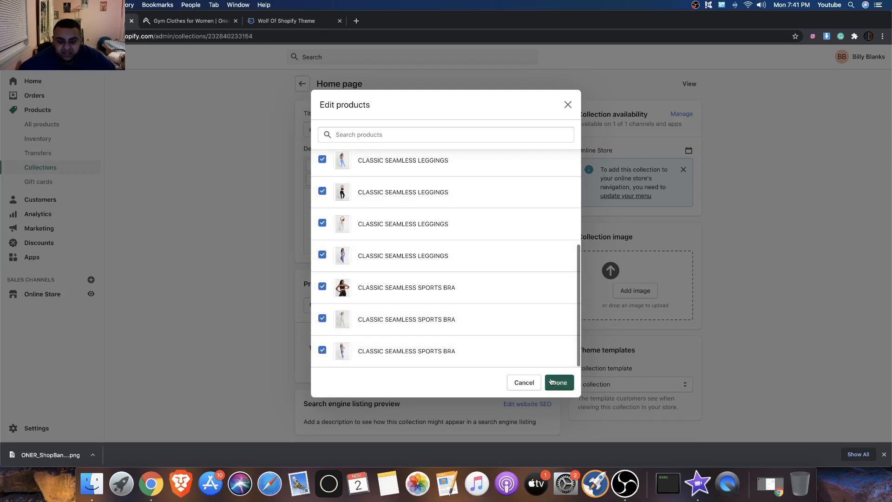
click(559, 383)
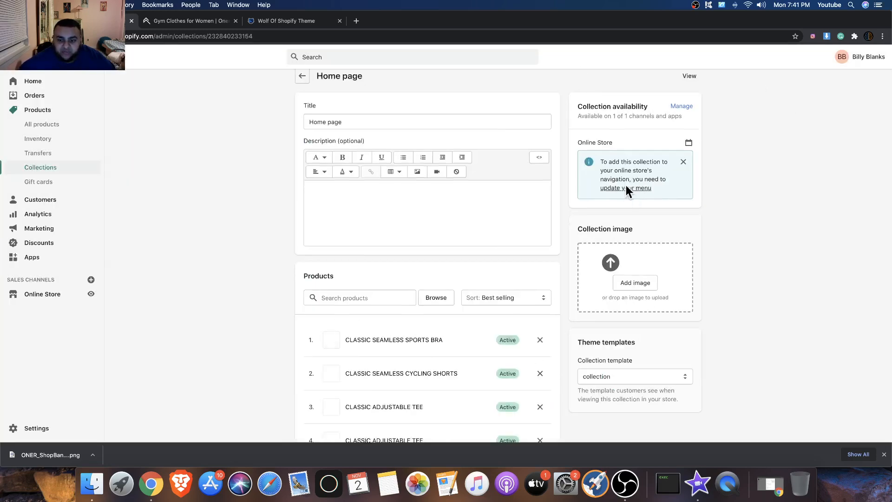
scroll(628, 279, down, 8)
scroll(466, 223, up, 8)
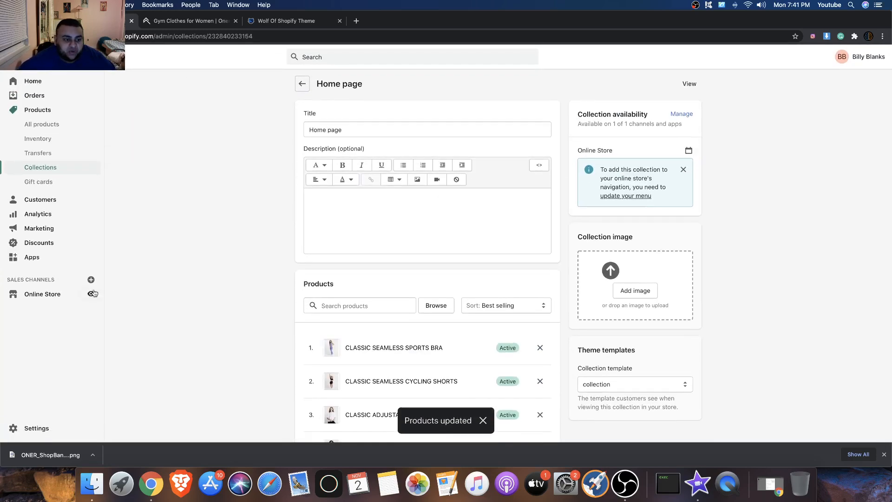
Step: View the live storefront's home page and page through the product carousel in its Woman's section
click(94, 294)
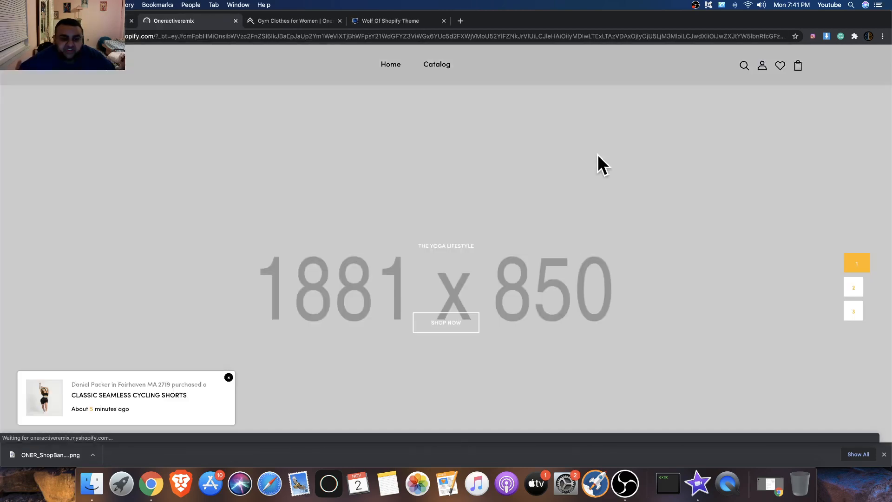
scroll(469, 133, down, 20)
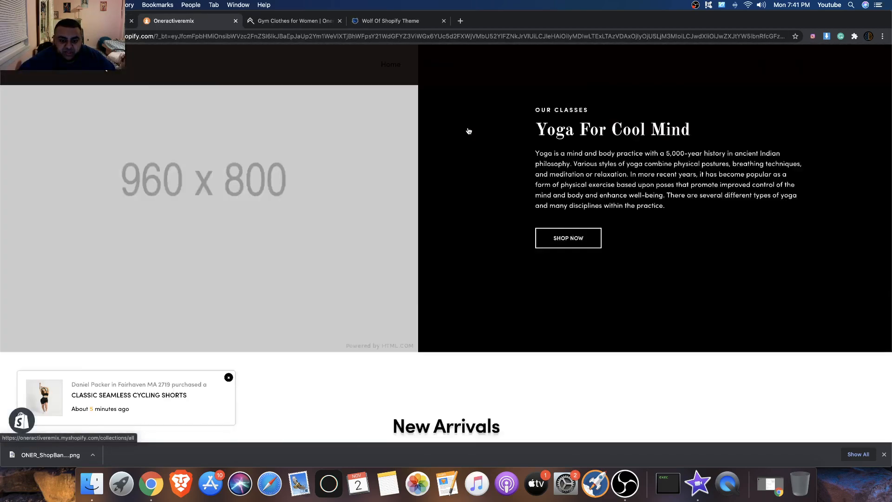
scroll(468, 131, down, 15)
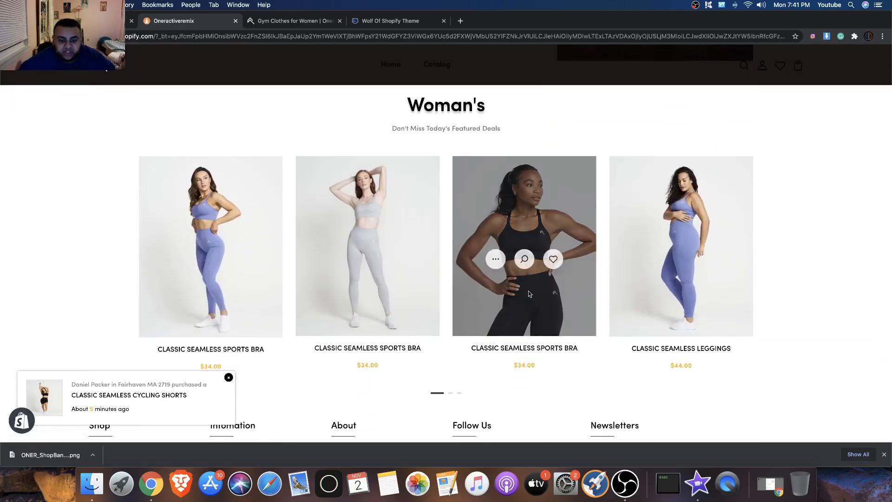
click(452, 395)
click(460, 395)
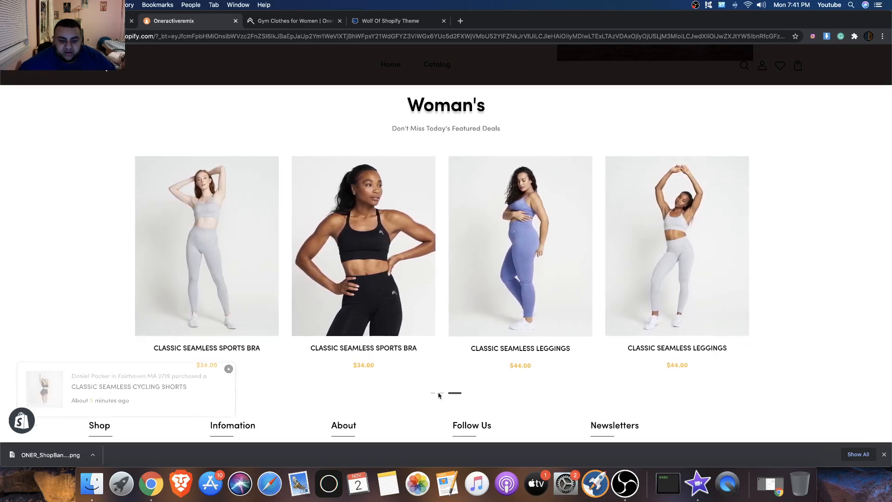
click(439, 395)
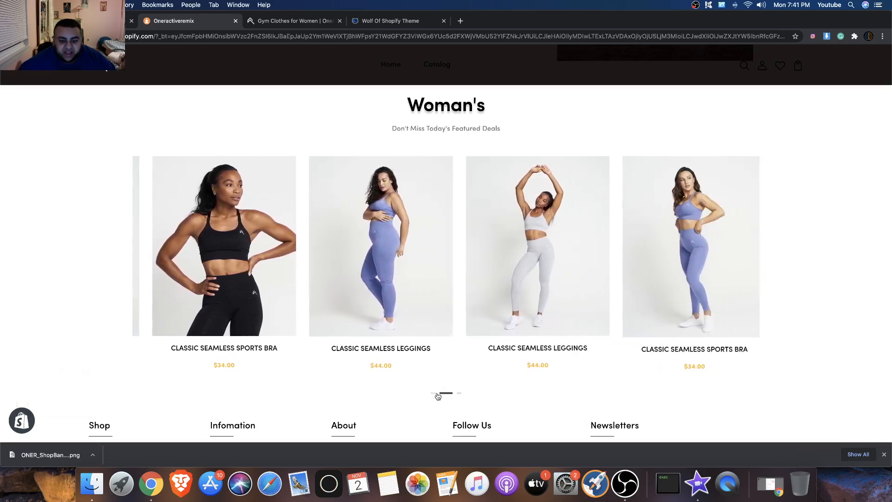
click(458, 395)
mouse_move(404, 243)
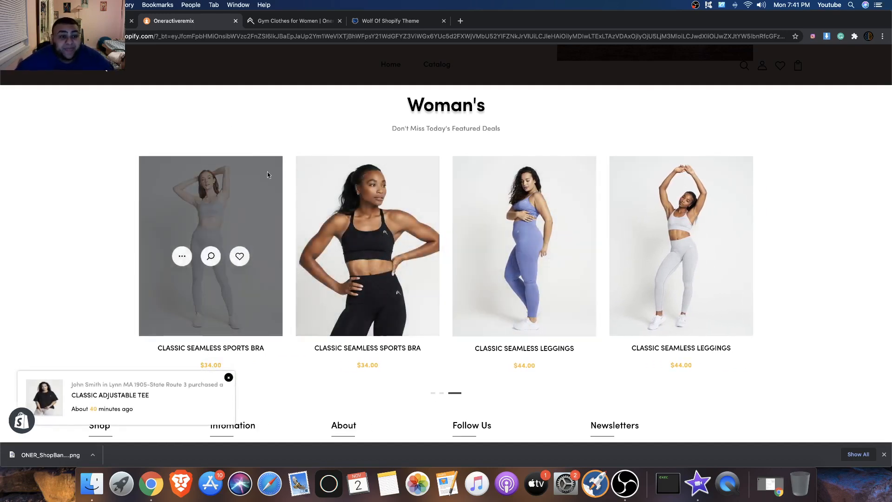
Step: Return to the store admin, browse all products and review the details of the blue CLASSIC SEAMLESS LEGGINGS
click(98, 22)
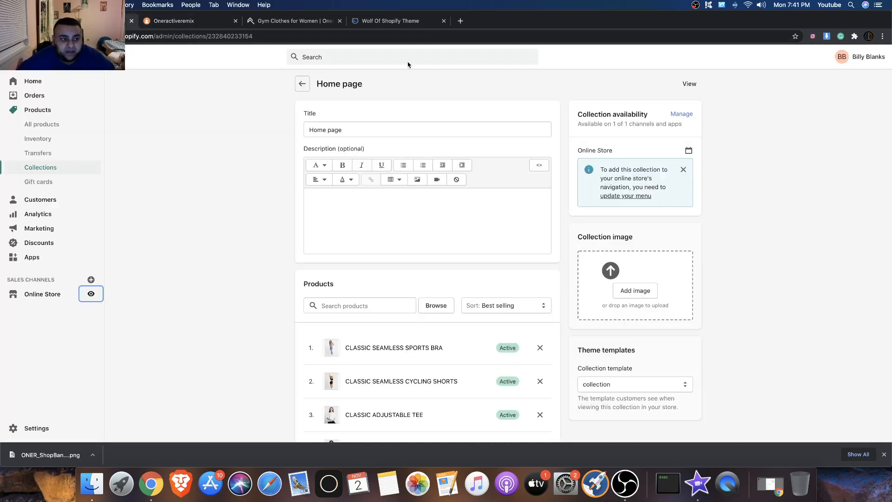
click(39, 121)
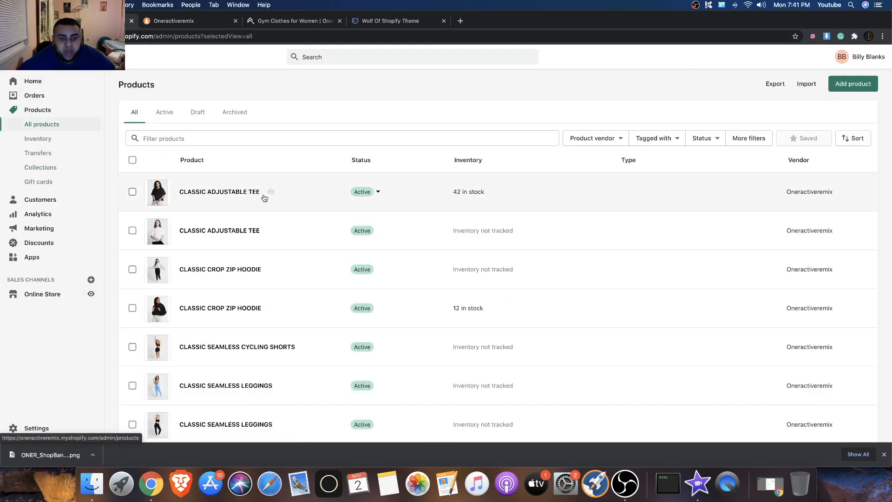
scroll(238, 189, down, 5)
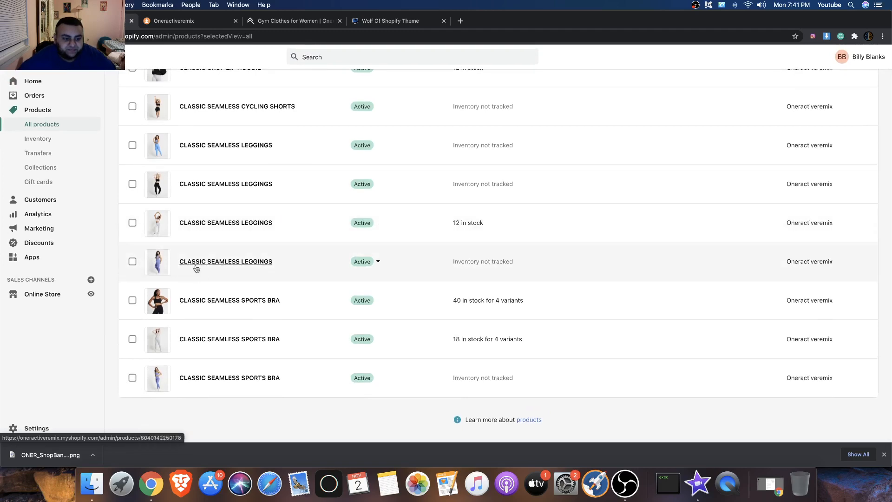
scroll(205, 225, up, 2)
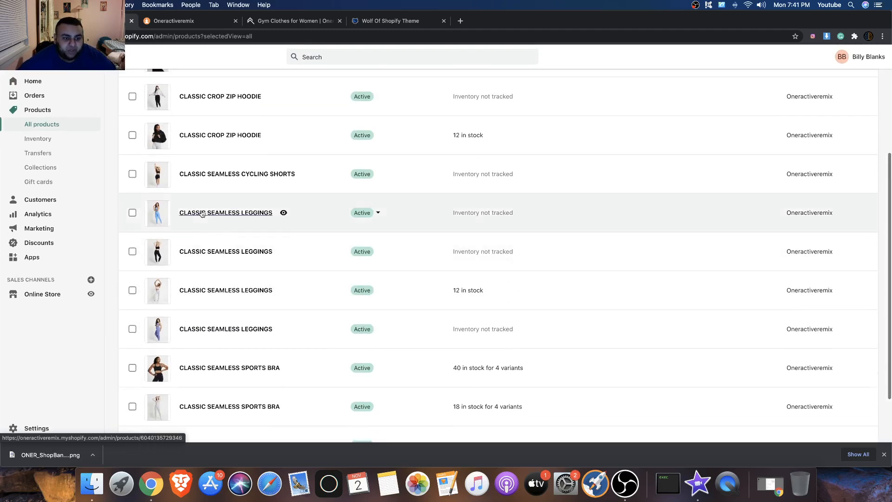
click(201, 213)
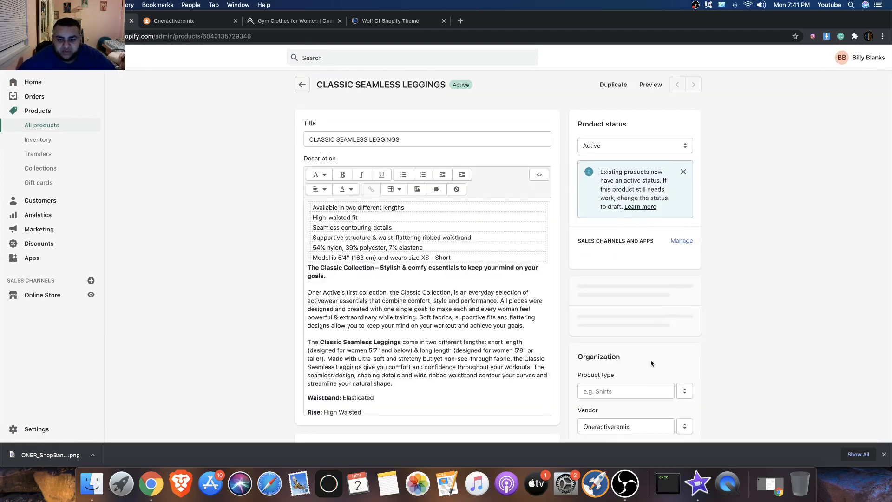
scroll(297, 302, down, 8)
scroll(297, 302, up, 10)
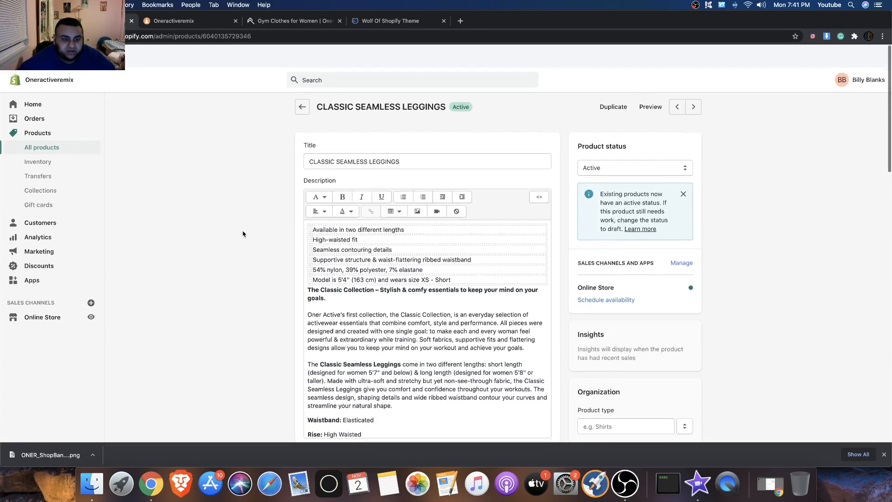
click(298, 87)
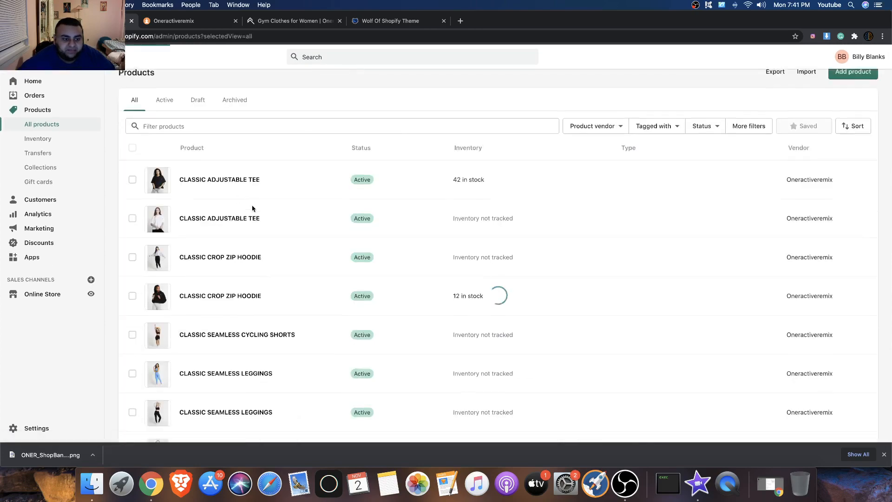
Step: Open the black CLASSIC ADJUSTABLE TEE from the product list, add the existing Black tag and save the product
scroll(253, 209, down, 4)
scroll(227, 324, down, 2)
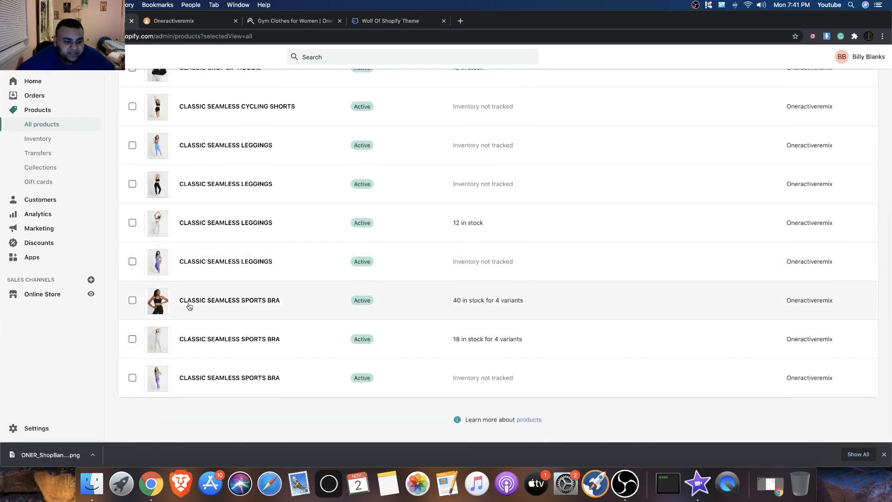
scroll(186, 302, up, 5)
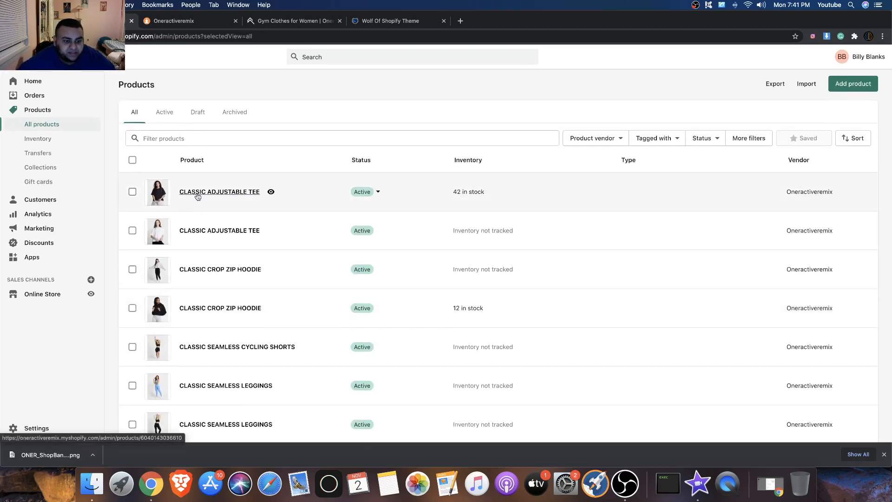
click(198, 194)
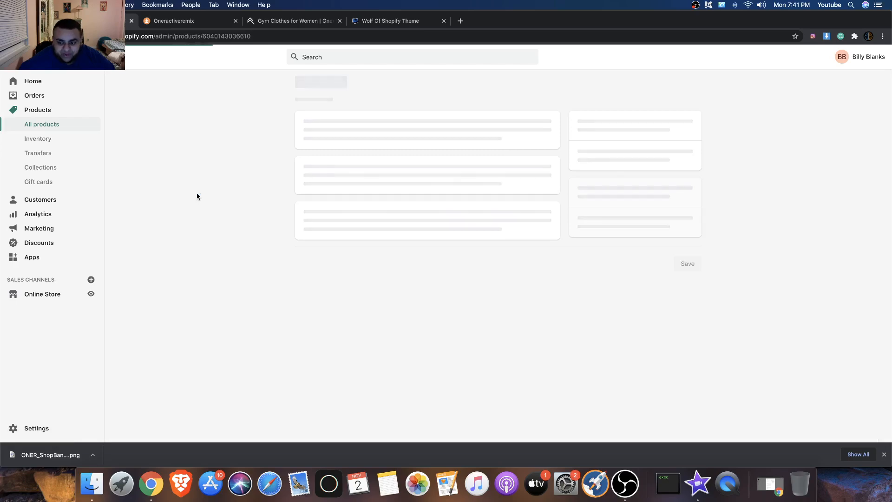
scroll(197, 197, down, 5)
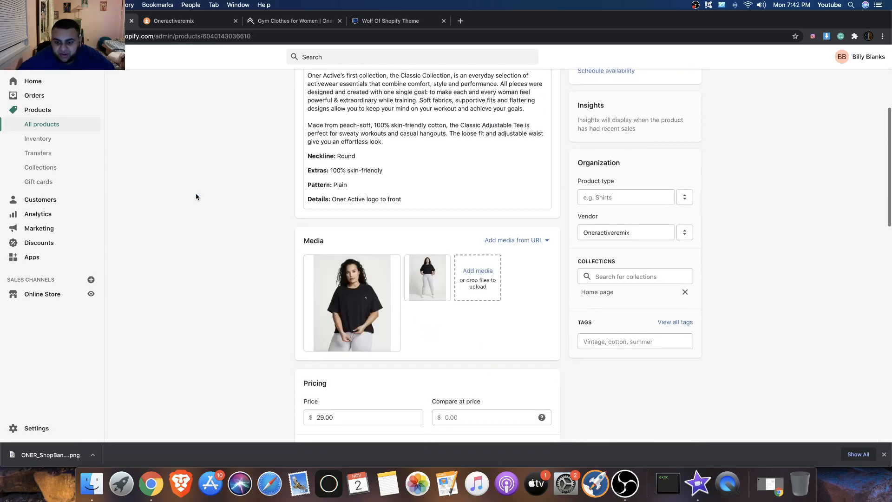
scroll(187, 221, up, 5)
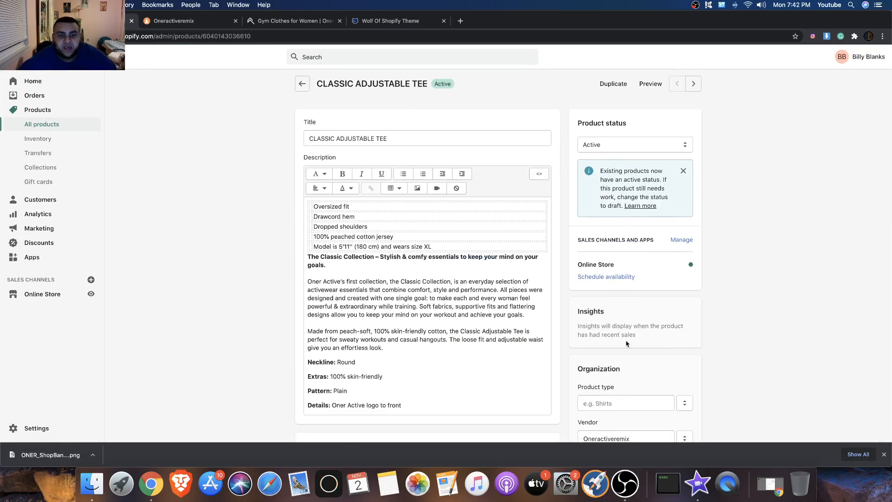
scroll(452, 161, down, 10)
scroll(465, 177, up, 2)
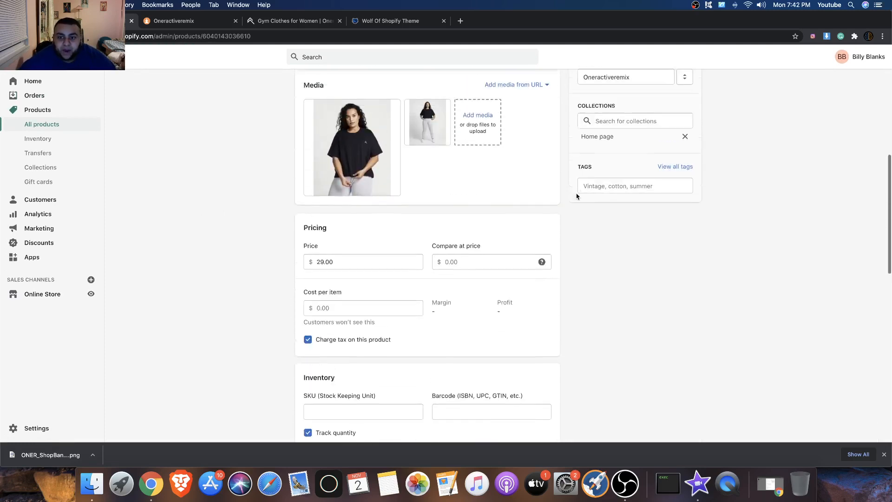
scroll(621, 251, up, 2)
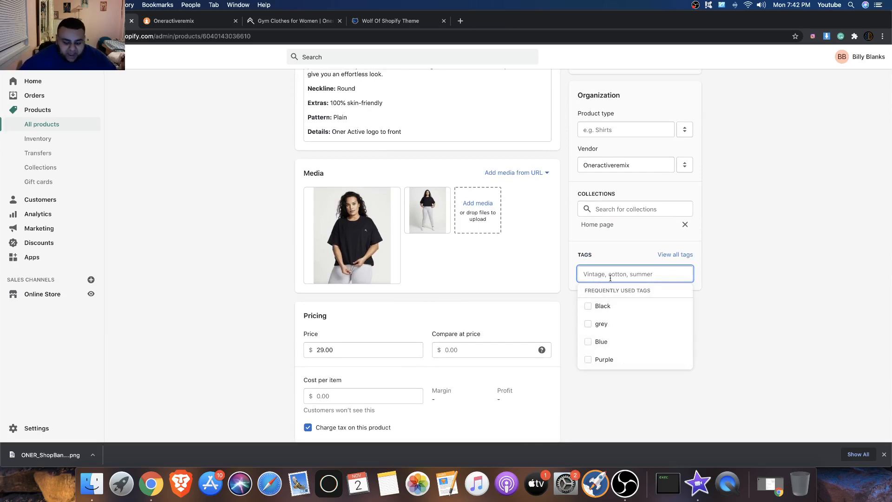
text(Black)
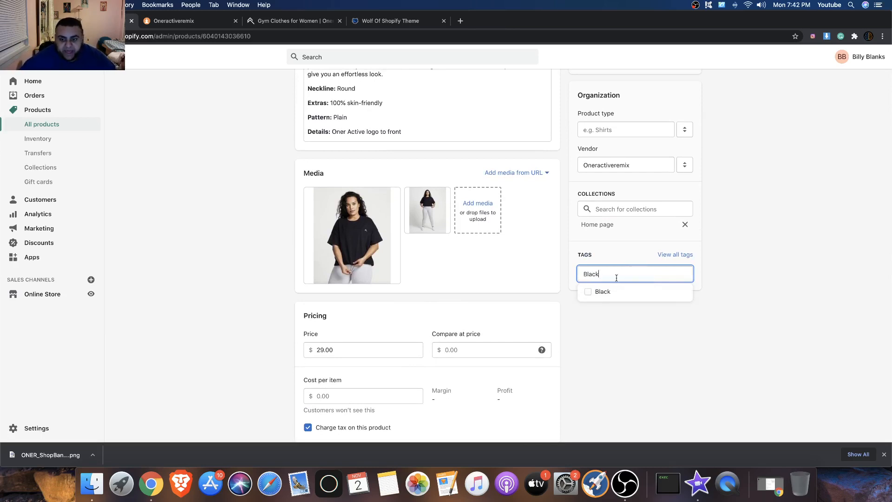
click(588, 294)
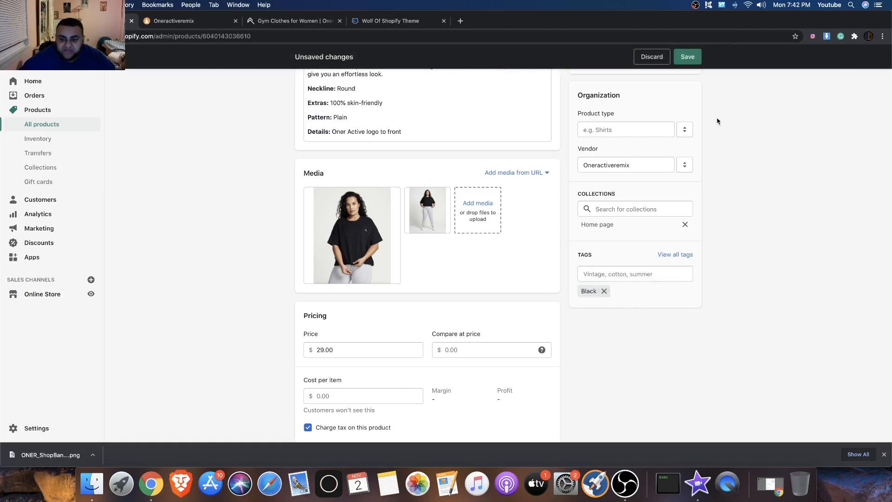
click(687, 57)
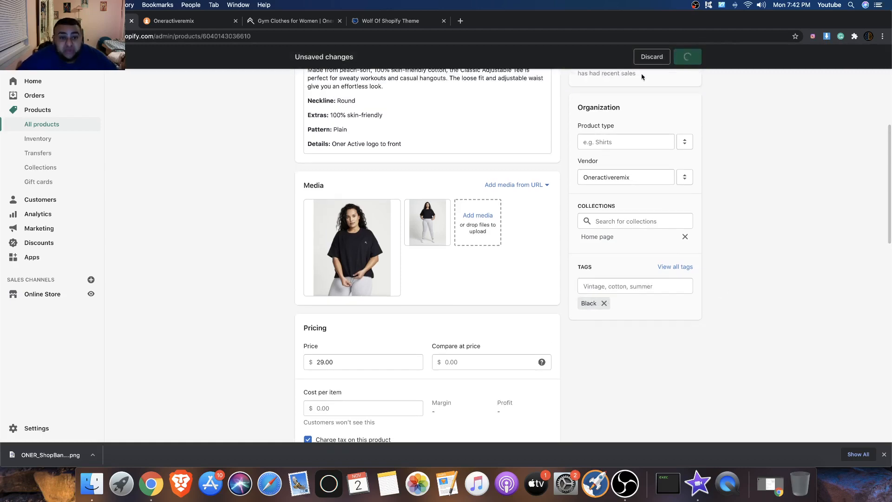
Step: Create and add a White tag on the same tee, save the product and check its tags
scroll(589, 145, down, 5)
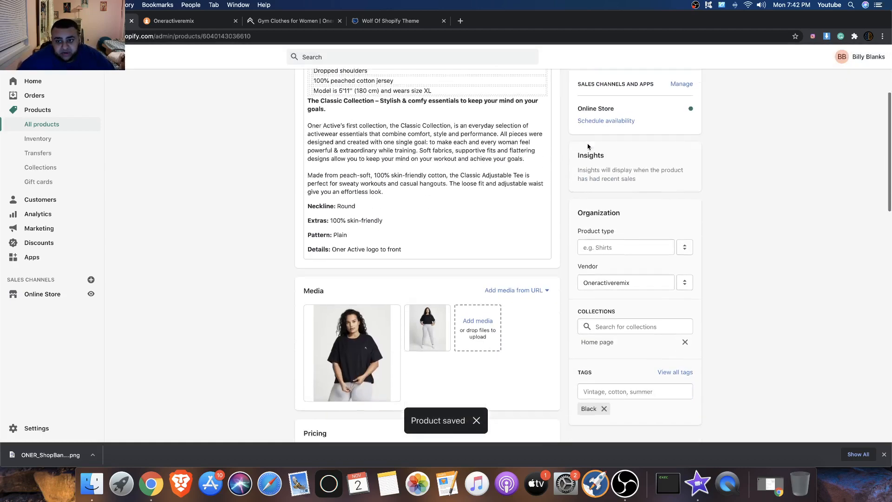
scroll(589, 147, down, 4)
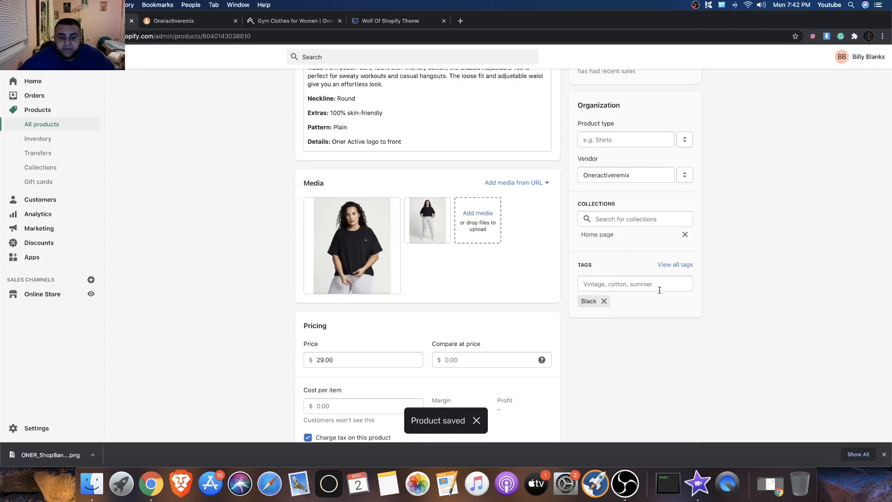
text(White)
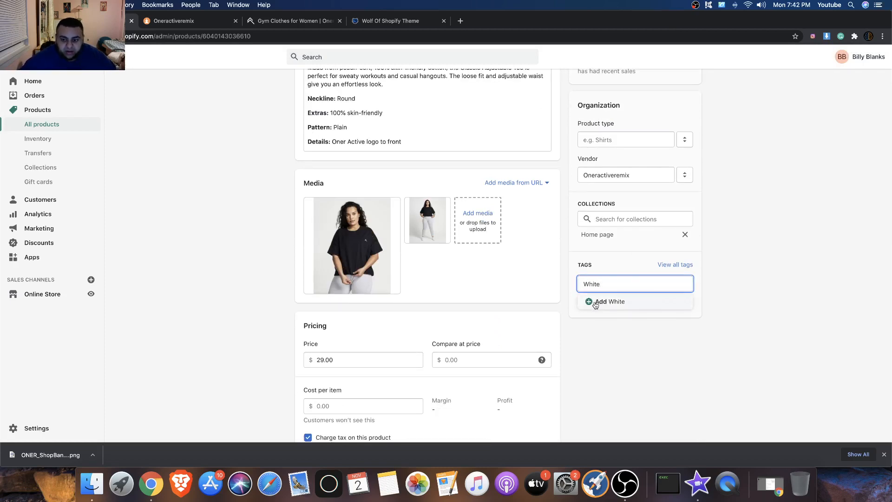
click(595, 302)
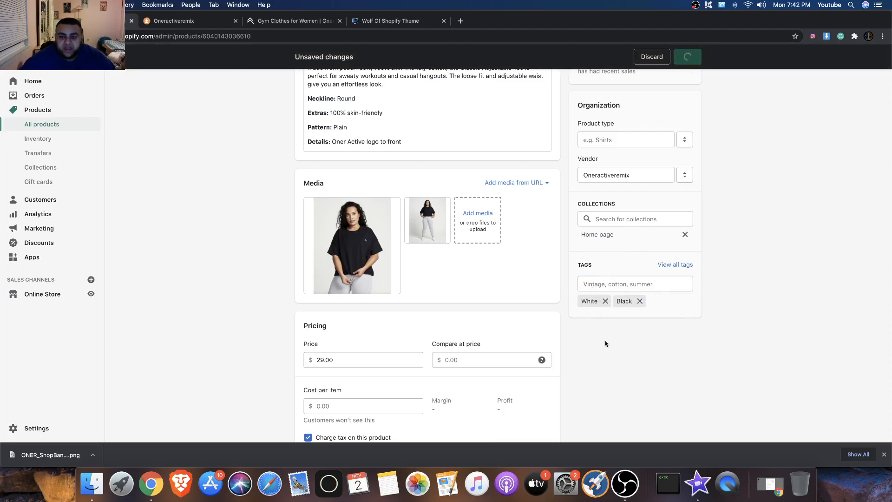
scroll(642, 316, down, 11)
scroll(628, 287, up, 7)
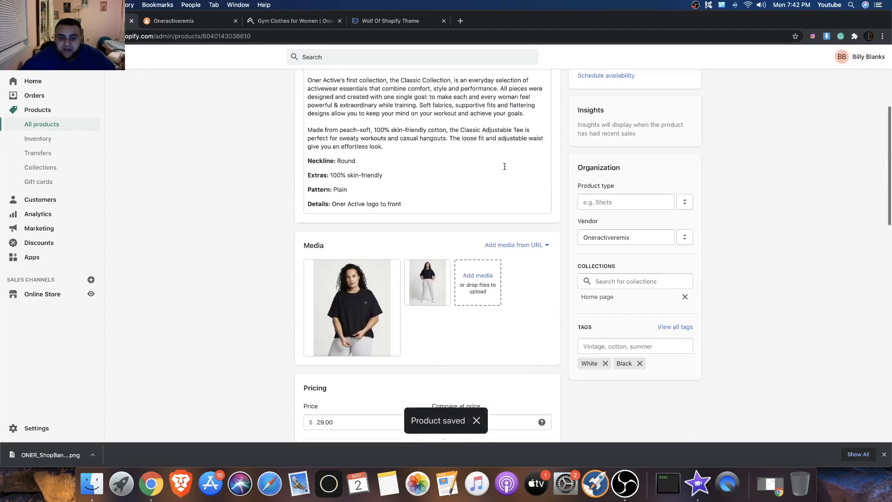
scroll(372, 319, down, 2)
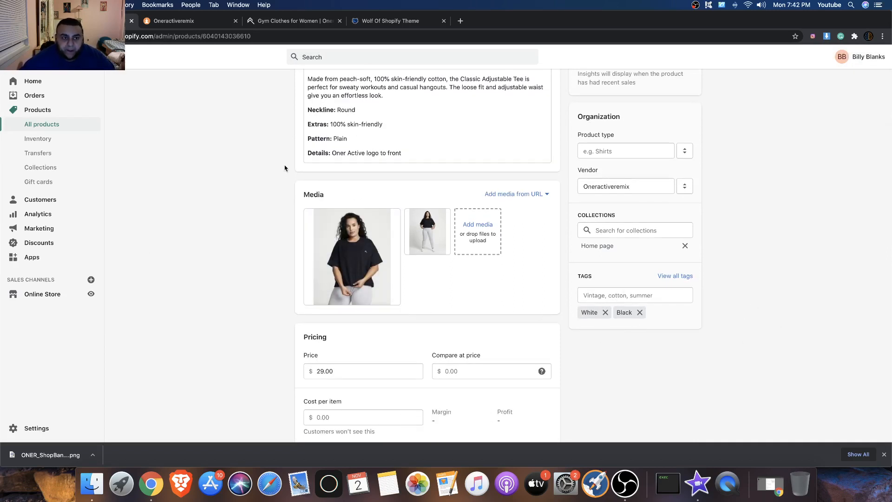
Step: Switch to the live Oneractiveremix storefront, open its product catalog and look over the sidebar filters and tags
click(174, 21)
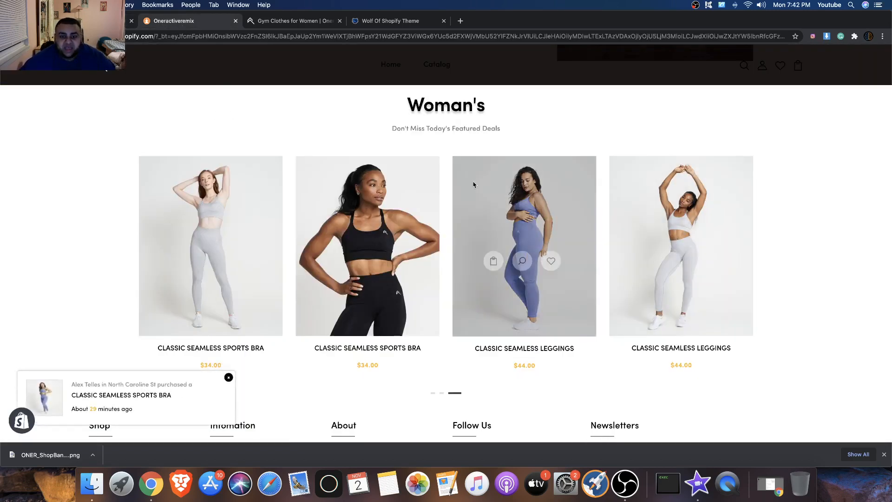
scroll(511, 204, up, 20)
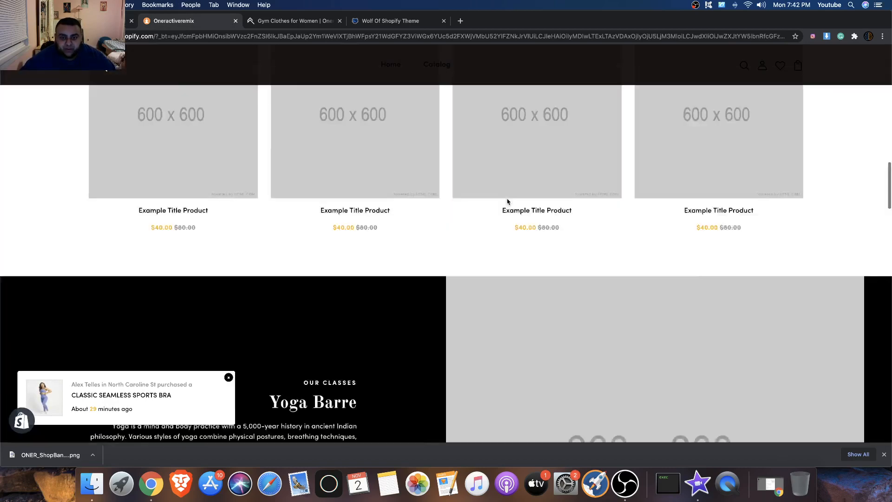
scroll(443, 192, up, 3)
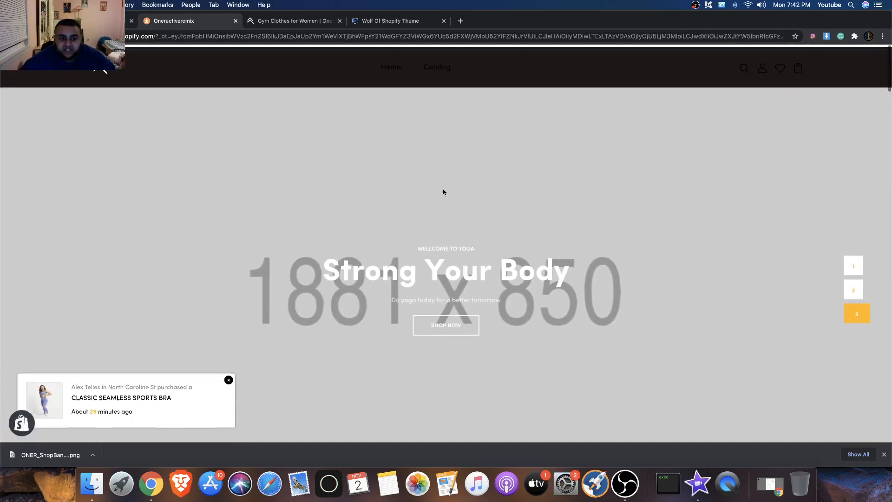
click(440, 65)
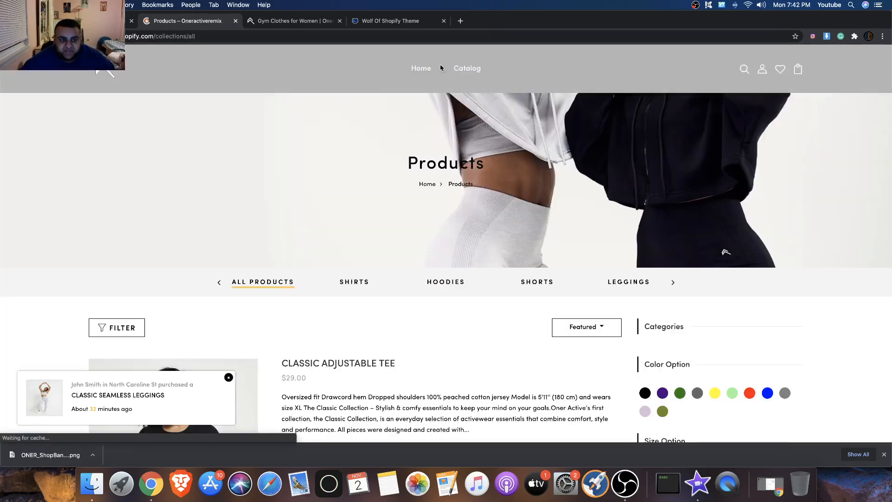
scroll(717, 178, down, 5)
scroll(717, 179, down, 3)
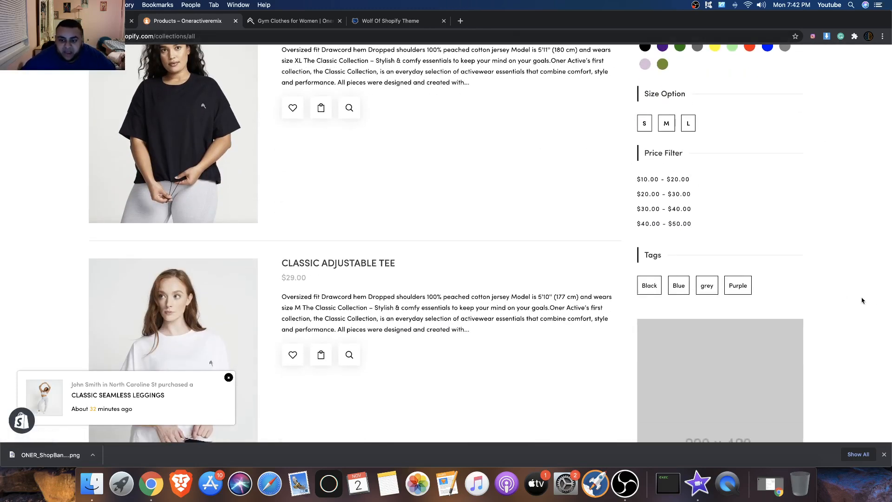
Step: Filter the catalog by the Black tag and review the matching products down to the end of the list
click(648, 290)
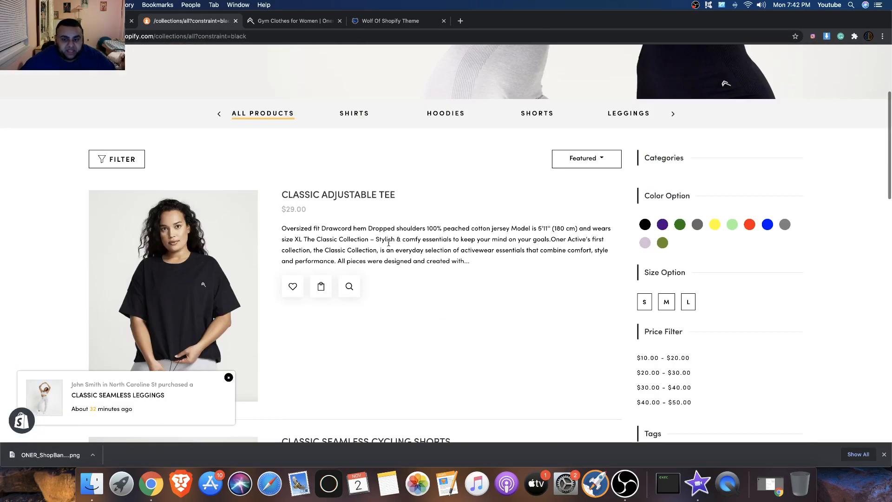
scroll(506, 257, down, 7)
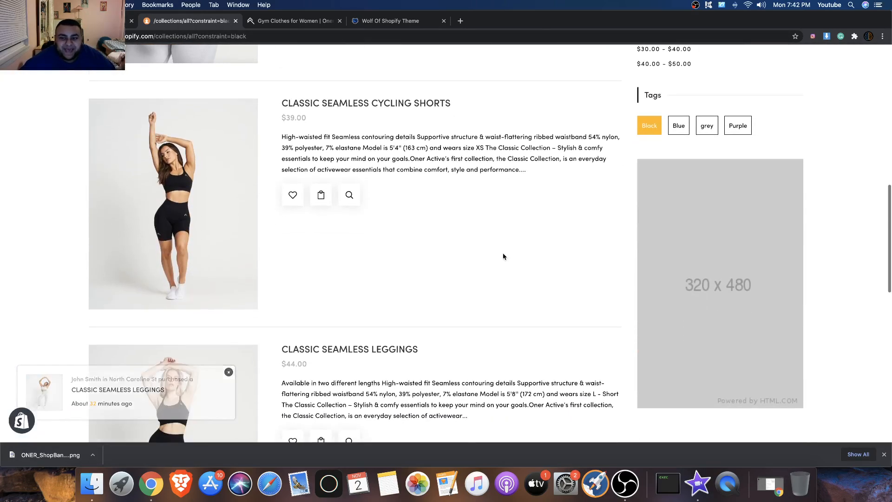
scroll(486, 255, down, 10)
scroll(486, 255, up, 20)
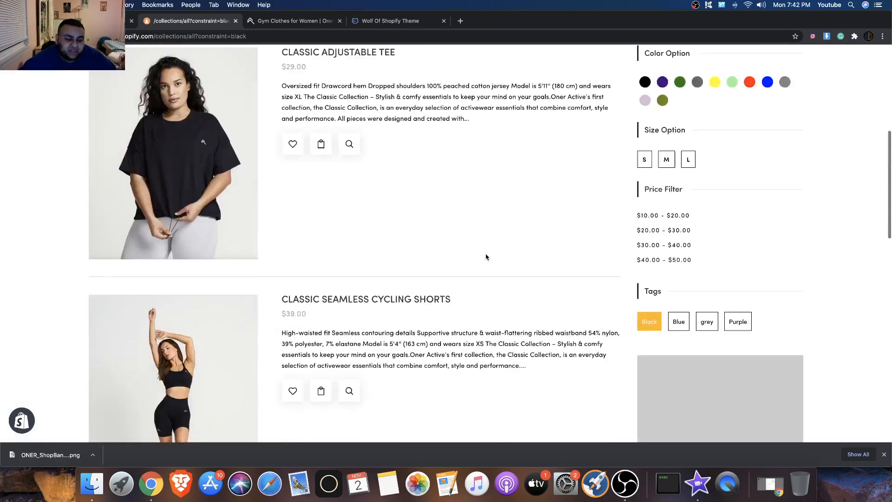
scroll(486, 256, down, 3)
scroll(486, 256, up, 3)
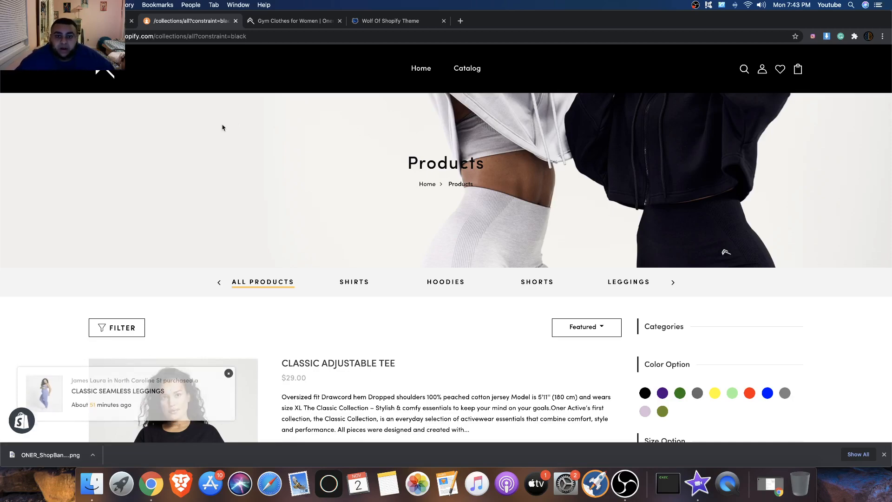
scroll(469, 167, down, 15)
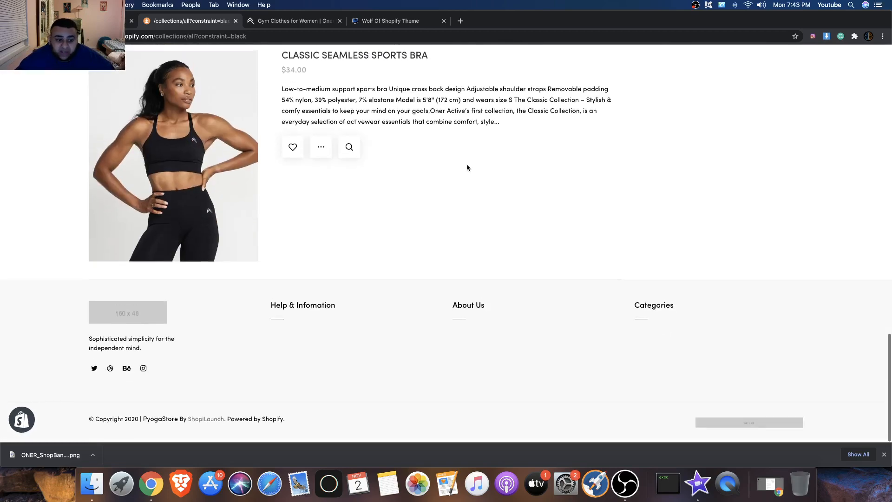
scroll(466, 168, up, 15)
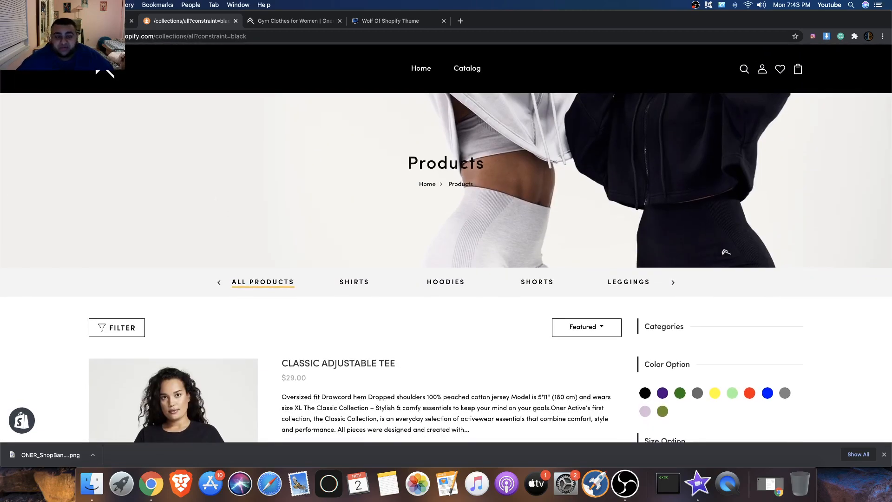